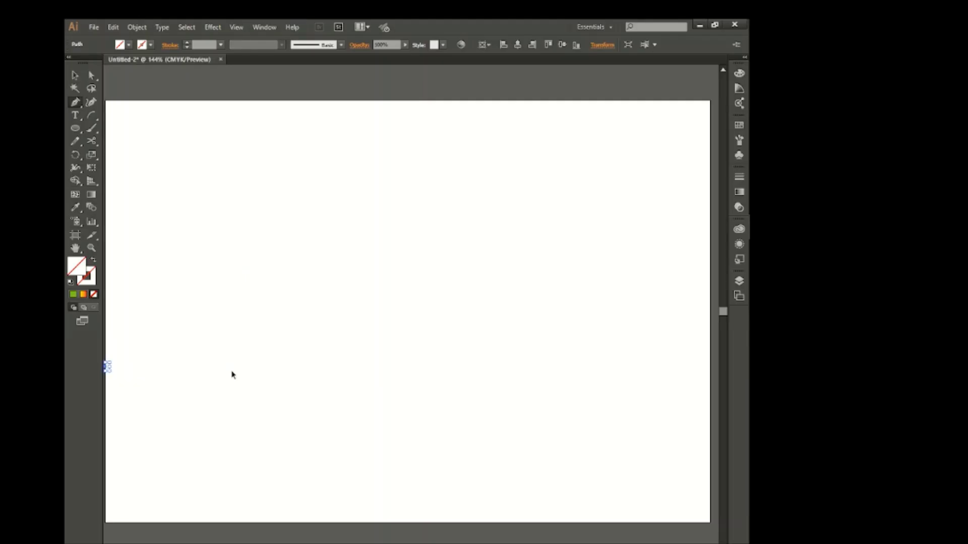
Finish the horizontal ground line across the page and give it a black stroke.
{"action": "left_click", "coordinate": [712, 377]}
{"action": "key", "text": "v"}
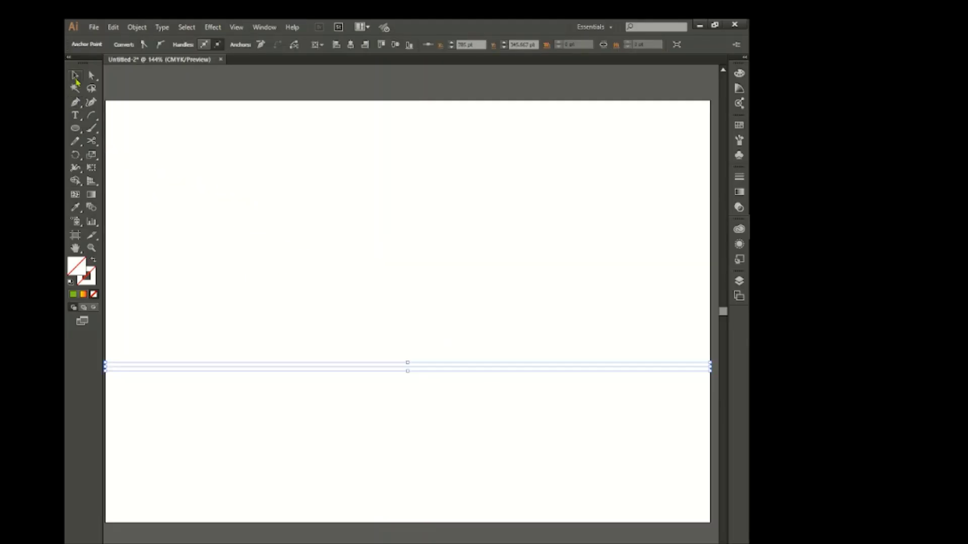
{"action": "left_click", "coordinate": [151, 45]}
{"action": "left_click", "coordinate": [95, 62]}
{"action": "left_click", "coordinate": [233, 203]}
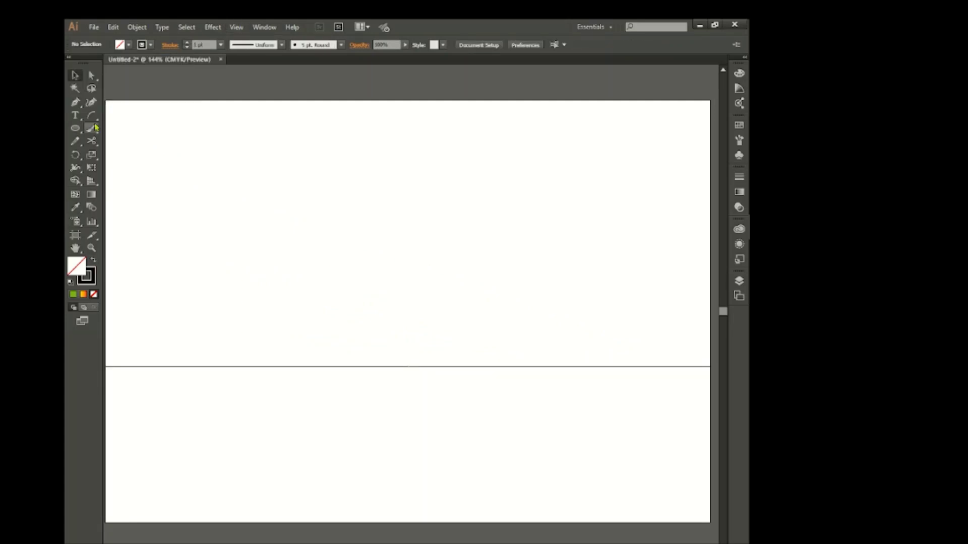
Draw a vertical post on the ground line and Alt-drag a copy to its left.
{"action": "left_click", "coordinate": [689, 367]}
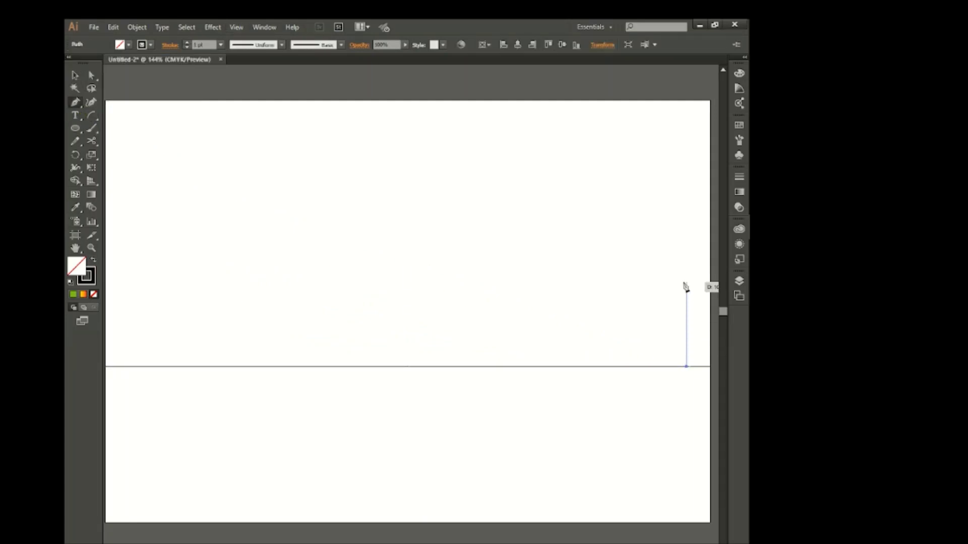
{"action": "left_click", "coordinate": [232, 258], "text": "ctrl"}
{"action": "left_click", "coordinate": [671, 367]}
{"action": "left_click", "coordinate": [672, 200]}
{"action": "left_click", "coordinate": [74, 76]}
{"action": "left_click", "coordinate": [625, 287]}
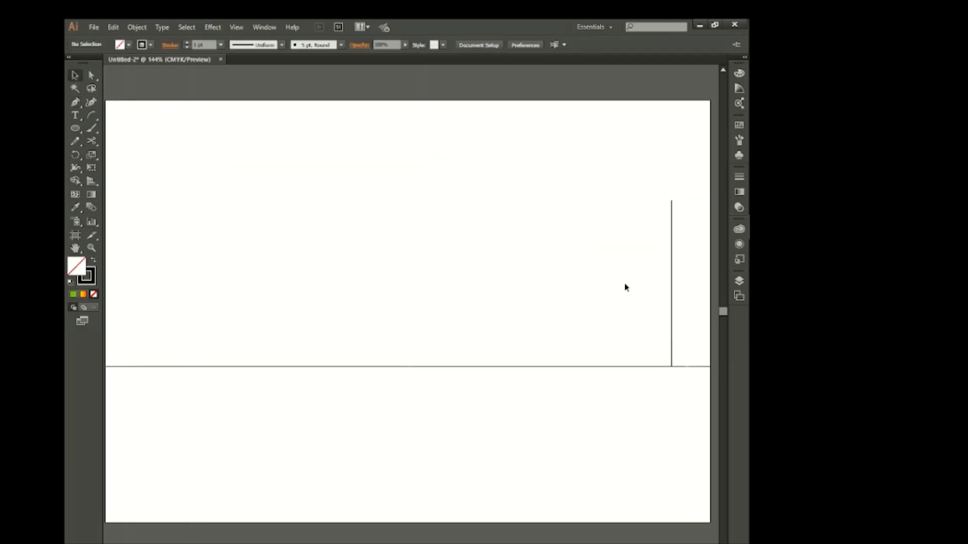
{"action": "left_click", "coordinate": [671, 278]}
{"action": "left_click_drag", "start_coordinate": [672, 275], "coordinate": [574, 274]}
{"action": "left_click", "coordinate": [551, 272]}
Draw a crossbar above the posts and Alt-drag a copy just below it.
{"action": "left_click", "coordinate": [75, 104]}
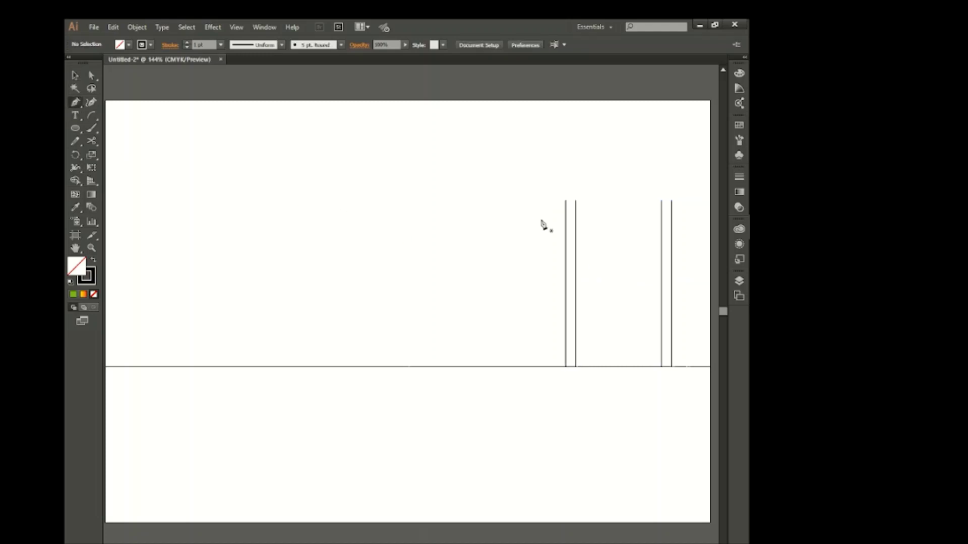
{"action": "left_click", "coordinate": [544, 223]}
{"action": "left_click", "coordinate": [692, 223]}
{"action": "left_click", "coordinate": [75, 75]}
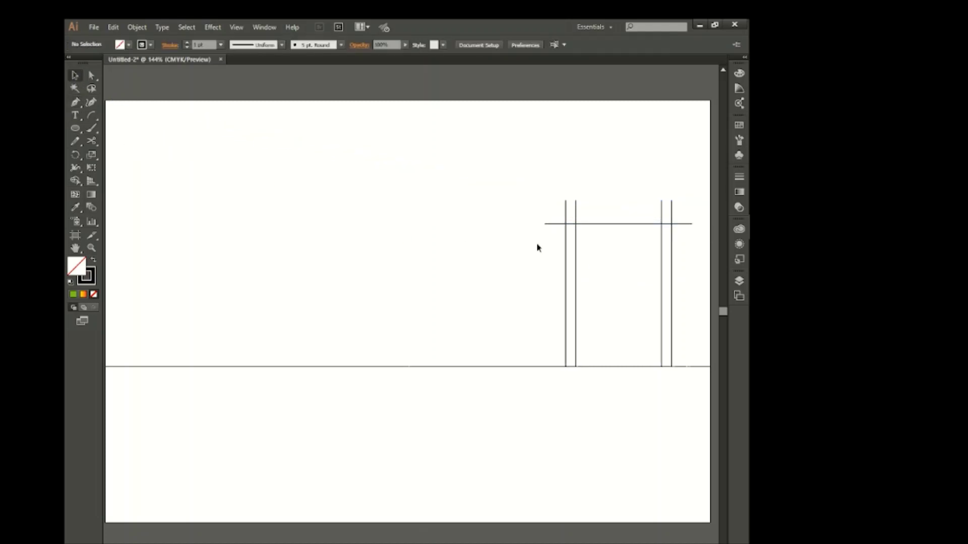
{"action": "left_click_drag", "start_coordinate": [616, 223], "coordinate": [616, 232]}
{"action": "left_click", "coordinate": [432, 268]}
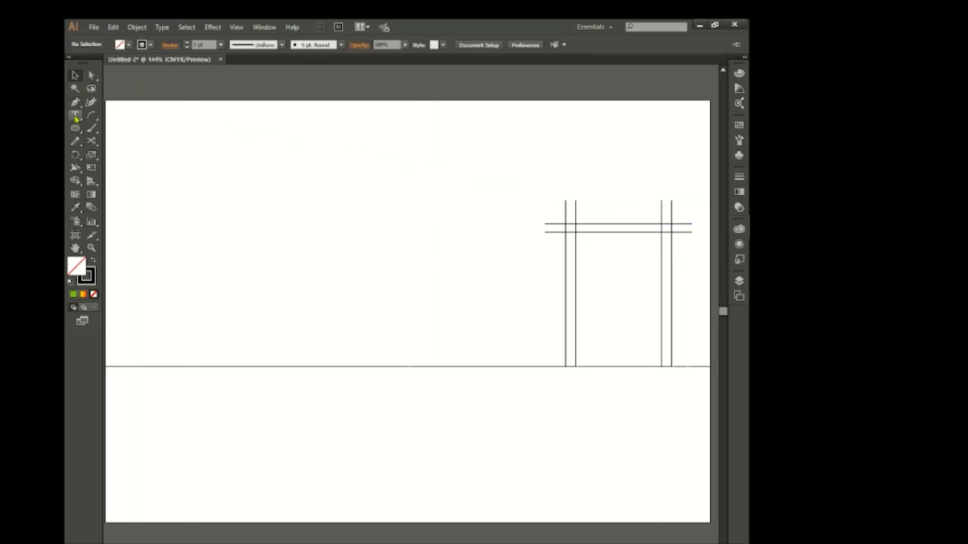
{"action": "scroll", "coordinate": [514, 312], "scroll_direction": "right", "scroll_amount": 5}
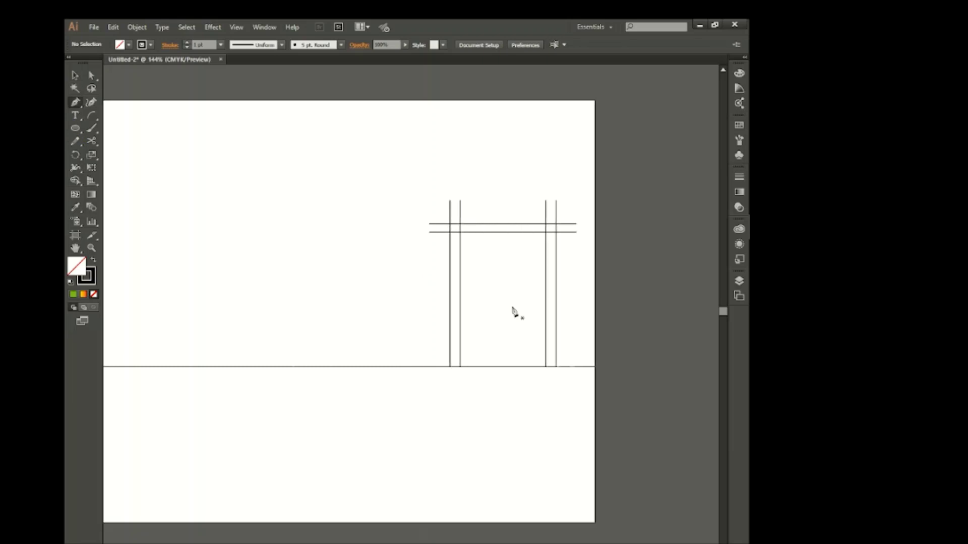
Draw a downward-sagging curve between the left and right inner posts.
{"action": "left_click", "coordinate": [459, 268]}
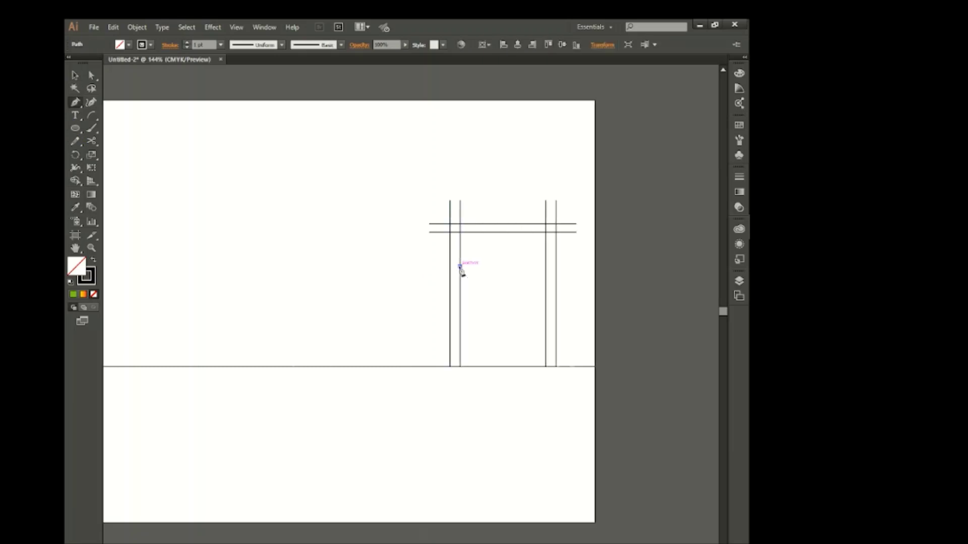
{"action": "left_click", "coordinate": [556, 264]}
{"action": "left_click_drag", "start_coordinate": [603, 246], "coordinate": [605, 244]}
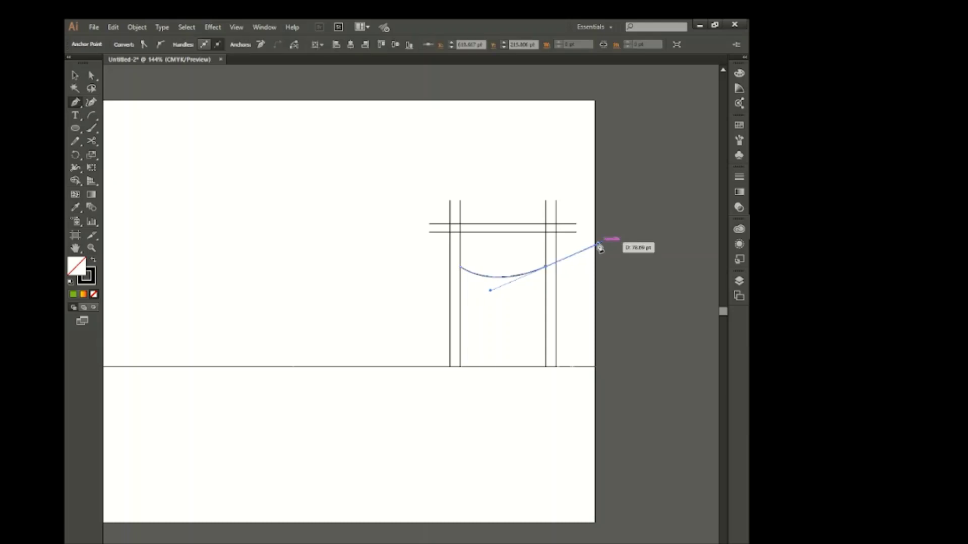
{"action": "left_click", "coordinate": [546, 266]}
Alt-drag the curve slightly lower and repeat with Ctrl+D to stack curves.
{"action": "left_click", "coordinate": [510, 305], "text": "ctrl"}
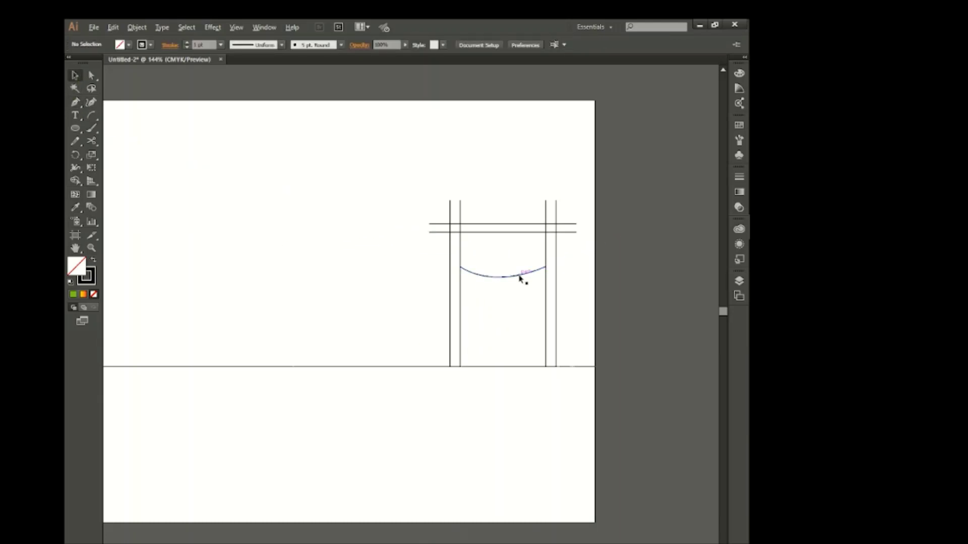
{"action": "left_click_drag", "start_coordinate": [520, 278], "coordinate": [523, 290]}
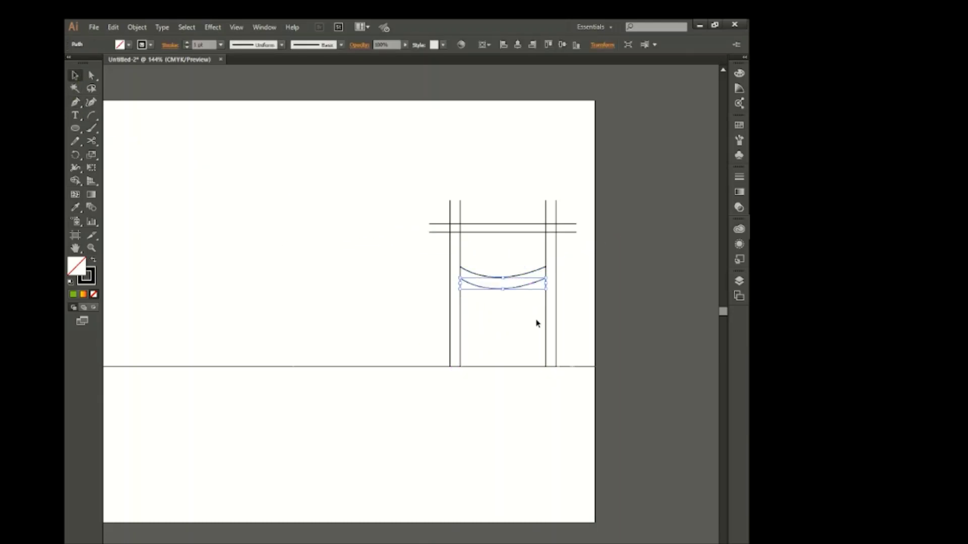
{"action": "key", "text": "ctrl+d"}
{"action": "key", "text": "ctrl+d"}
{"action": "key", "text": "ctrl+d"}
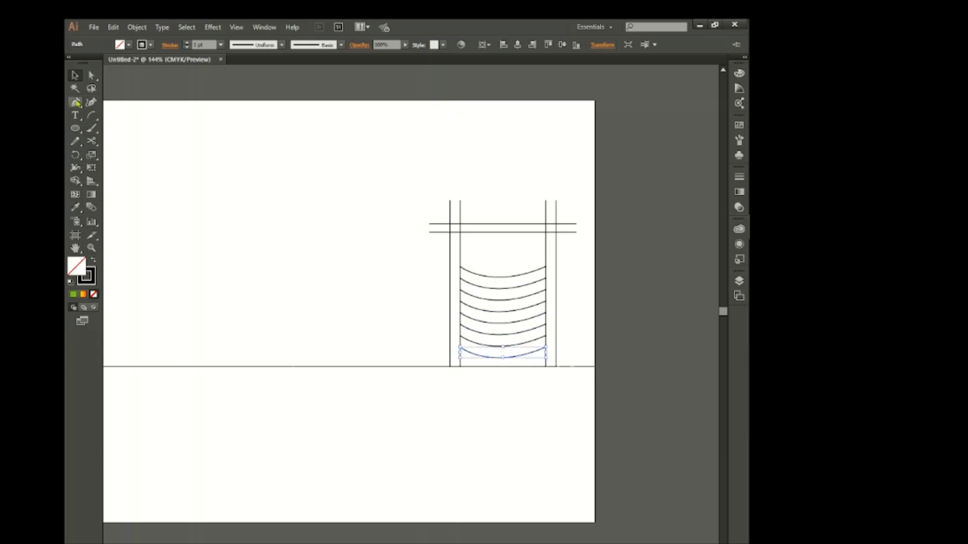
{"action": "left_click", "coordinate": [296, 232]}
{"action": "scroll", "coordinate": [536, 321], "scroll_direction": "up", "scroll_amount": 1, "text": "alt"}
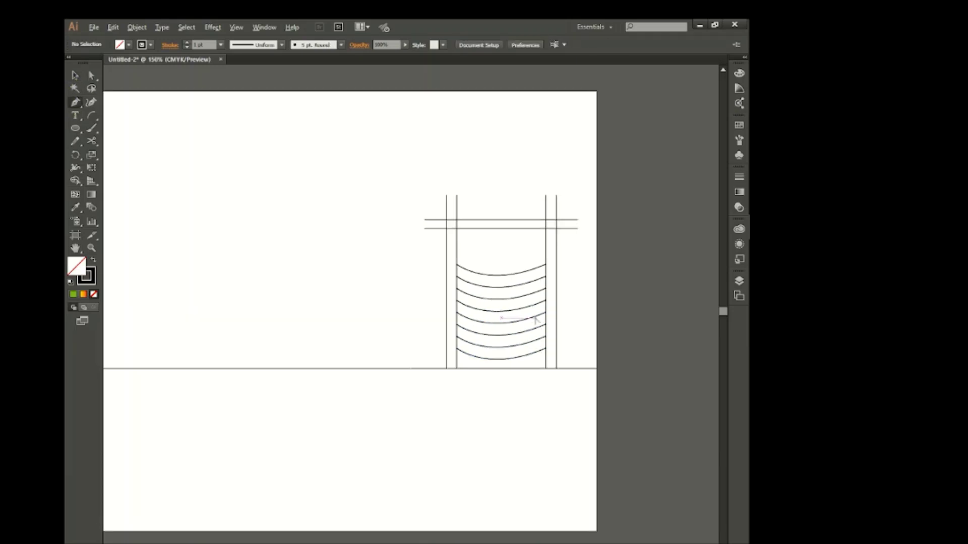
{"action": "scroll", "coordinate": [567, 354], "scroll_direction": "up", "scroll_amount": 2, "text": "alt"}
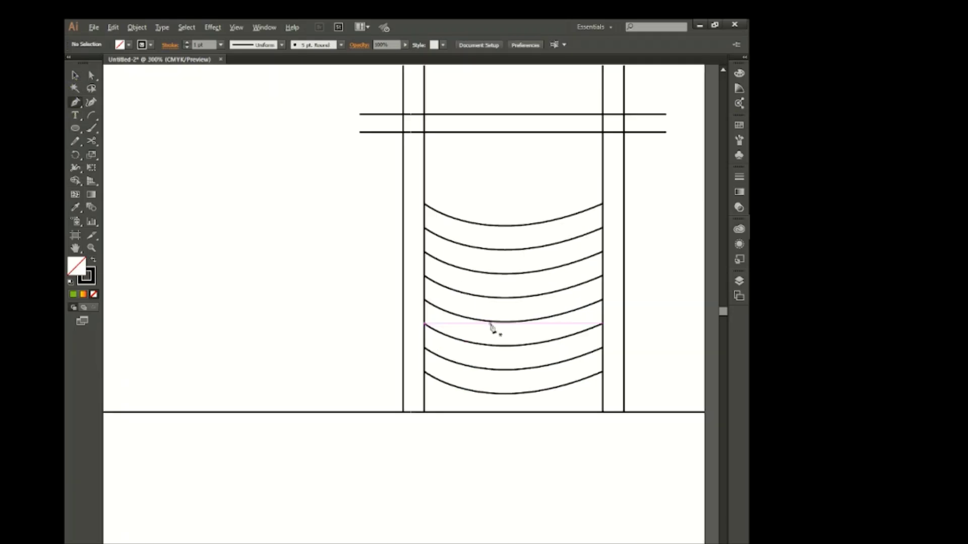
Draw the first two vertical dividers from the top curve down to the ground line.
{"action": "left_click", "coordinate": [529, 216]}
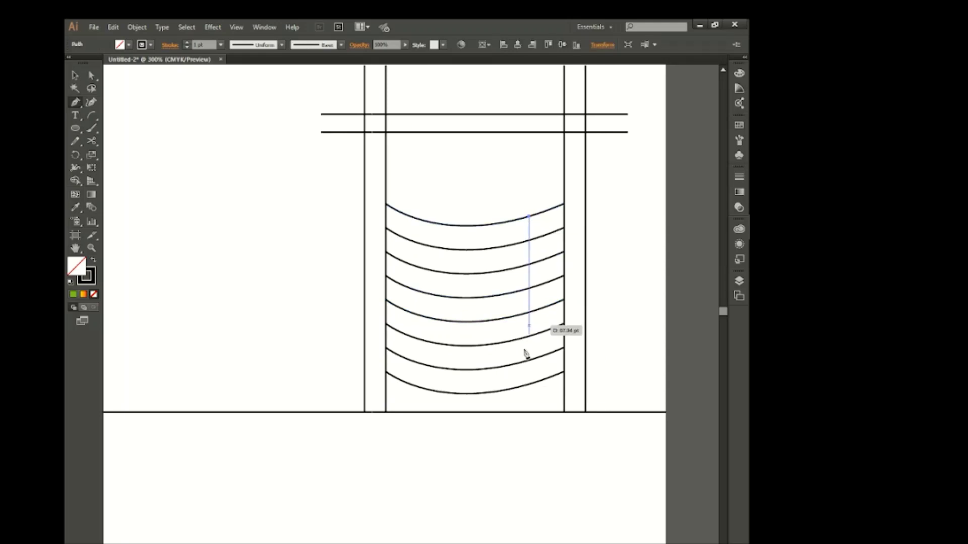
{"action": "left_click", "coordinate": [529, 413]}
{"action": "left_click", "coordinate": [481, 225]}
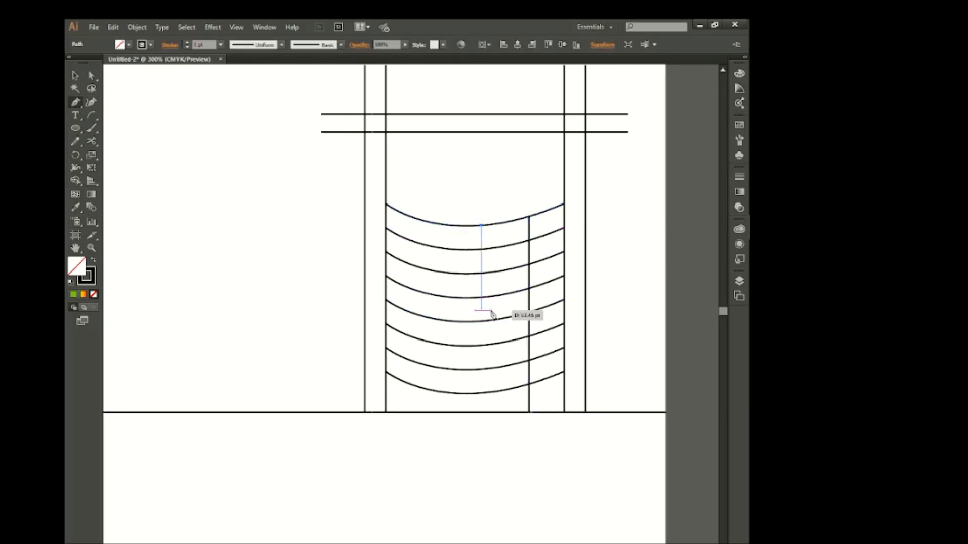
{"action": "key", "text": "ctrl+z"}
{"action": "left_click", "coordinate": [496, 224]}
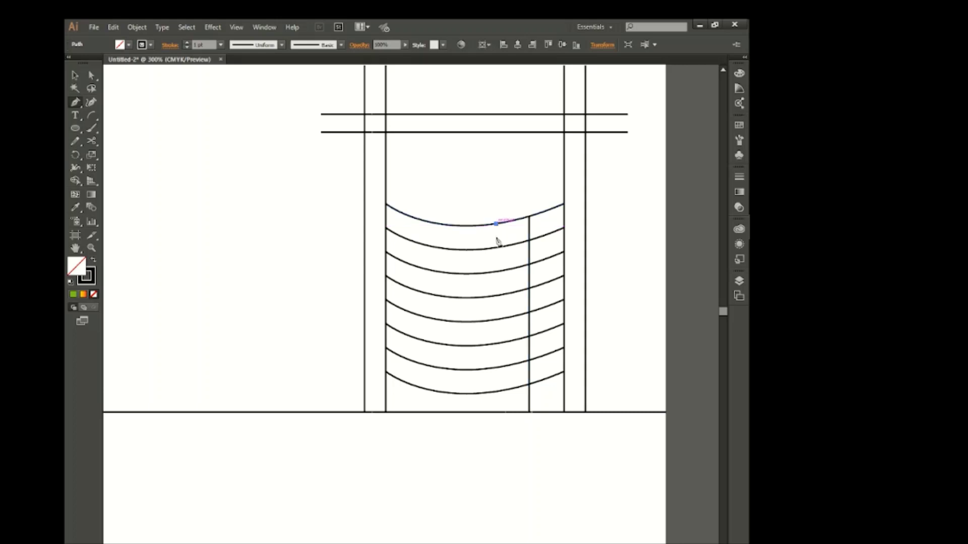
{"action": "left_click", "coordinate": [496, 412]}
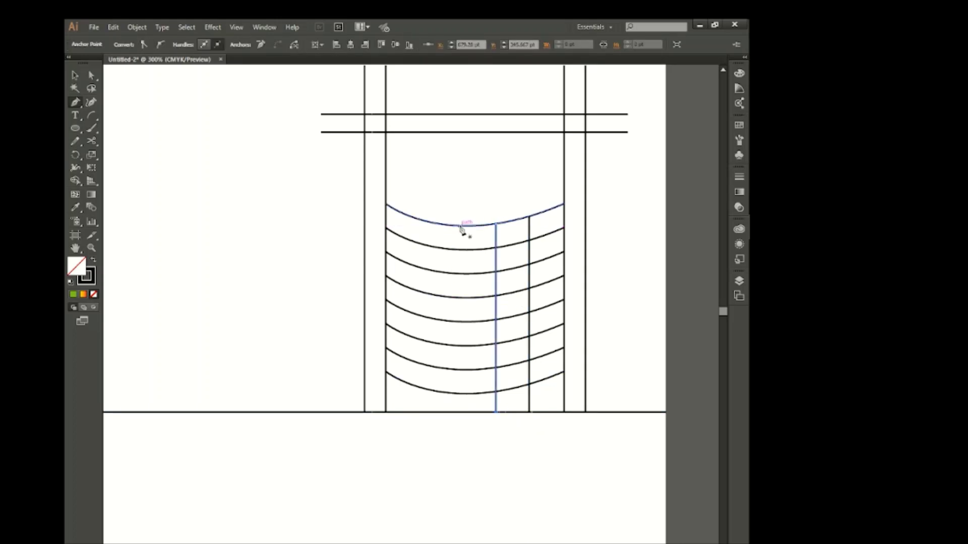
Draw two more dividers further left, then marquee-select the whole curved grid.
{"action": "left_click", "coordinate": [459, 225]}
{"action": "left_click", "coordinate": [458, 413]}
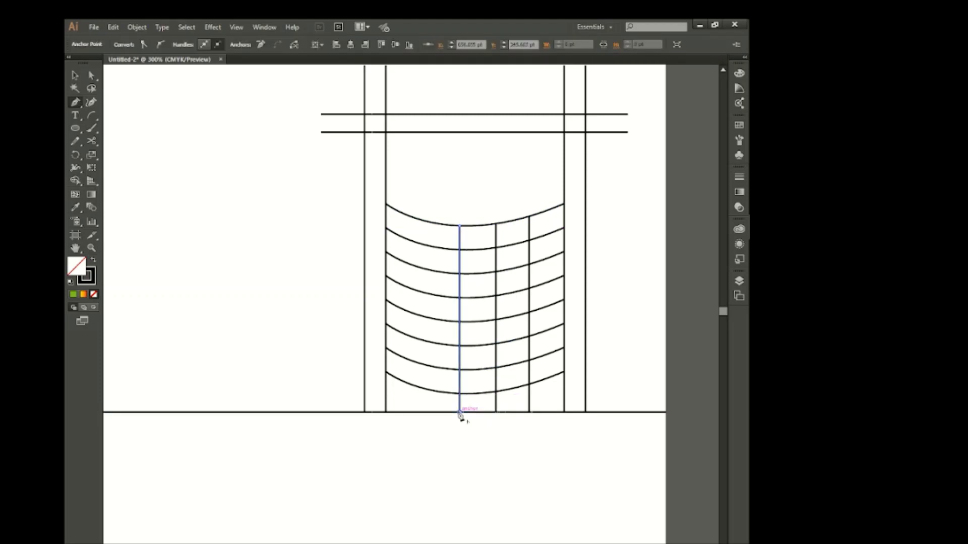
{"action": "left_click", "coordinate": [418, 222]}
{"action": "left_click", "coordinate": [417, 413]}
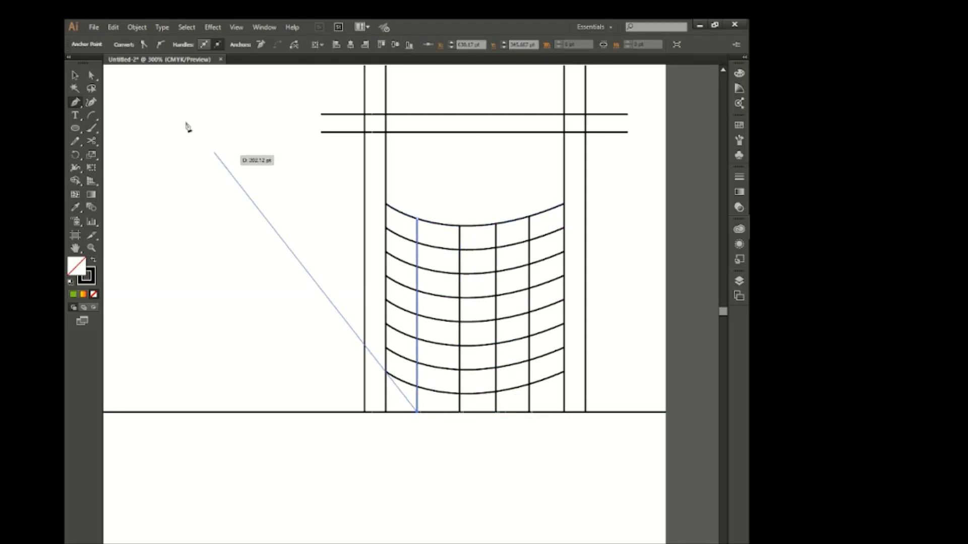
{"action": "left_click", "coordinate": [75, 75]}
{"action": "left_click", "coordinate": [323, 229]}
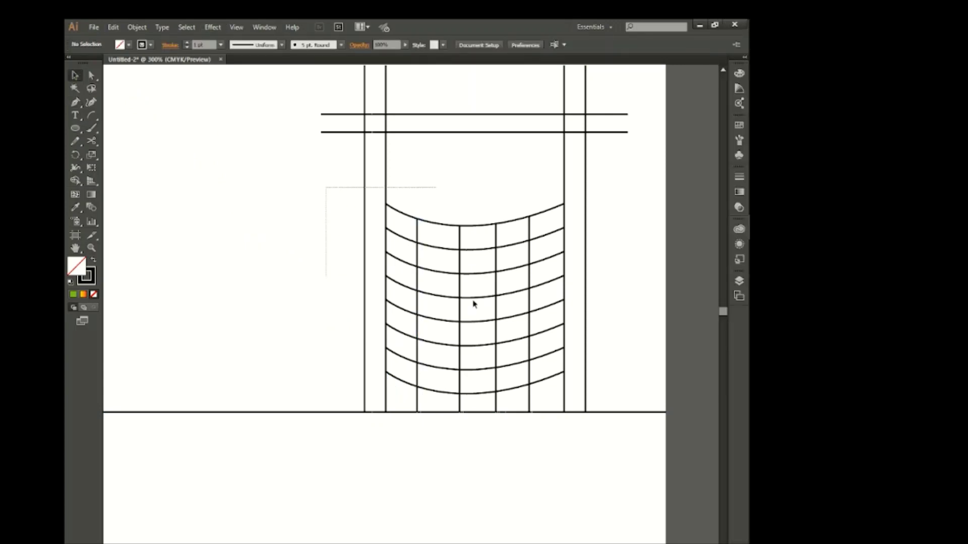
{"action": "left_click_drag", "start_coordinate": [474, 304], "coordinate": [562, 390]}
With the Shape Builder, merge right-column and middle cells into wider bricks.
{"action": "left_click", "coordinate": [80, 185]}
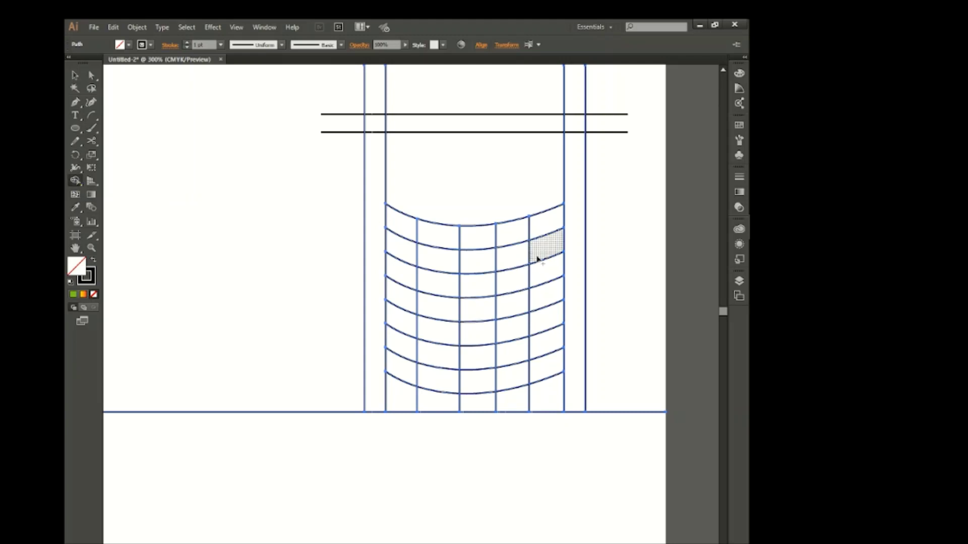
{"action": "left_click_drag", "start_coordinate": [537, 259], "coordinate": [511, 257]}
{"action": "left_click_drag", "start_coordinate": [543, 296], "coordinate": [512, 304]}
{"action": "left_click_drag", "start_coordinate": [542, 347], "coordinate": [512, 353]}
{"action": "mouse_move", "coordinate": [545, 394]}
{"action": "left_mouse_down"}
{"action": "mouse_move", "coordinate": [528, 402]}
{"action": "mouse_move", "coordinate": [546, 411]}
{"action": "left_mouse_up"}
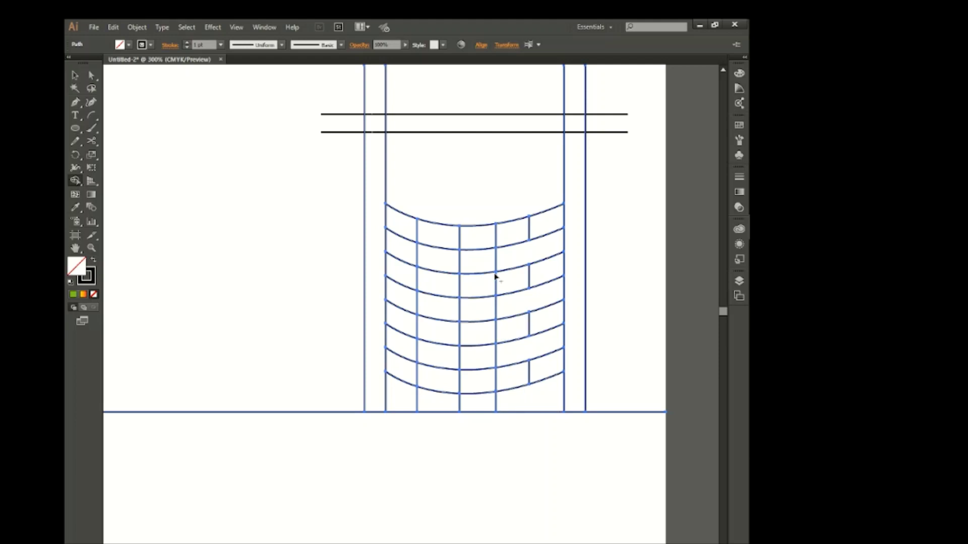
{"action": "left_click_drag", "start_coordinate": [512, 233], "coordinate": [493, 239]}
{"action": "left_click_drag", "start_coordinate": [512, 279], "coordinate": [493, 287]}
{"action": "left_click_drag", "start_coordinate": [511, 328], "coordinate": [492, 335]}
{"action": "left_click_drag", "start_coordinate": [512, 377], "coordinate": [493, 386]}
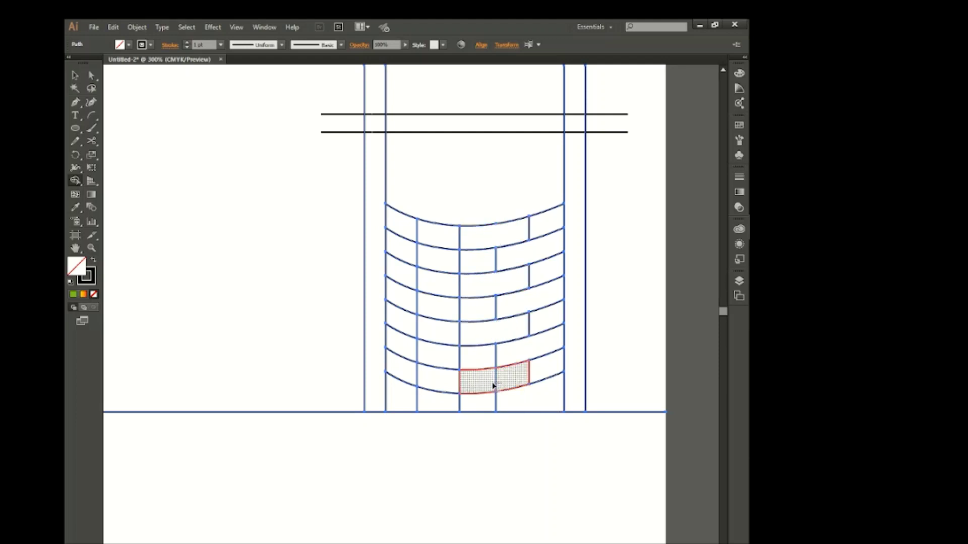
Merge left and middle cells in alternating rows to complete the staggered brick pattern.
{"action": "left_click_drag", "start_coordinate": [479, 262], "coordinate": [458, 261]}
{"action": "left_click_drag", "start_coordinate": [479, 310], "coordinate": [458, 309]}
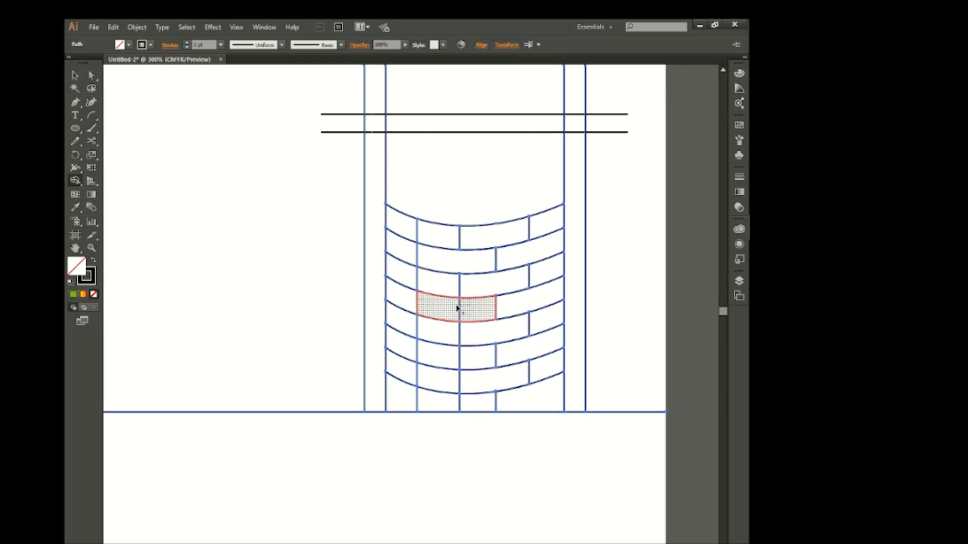
{"action": "left_click_drag", "start_coordinate": [479, 357], "coordinate": [458, 360]}
{"action": "left_click_drag", "start_coordinate": [471, 403], "coordinate": [454, 403]}
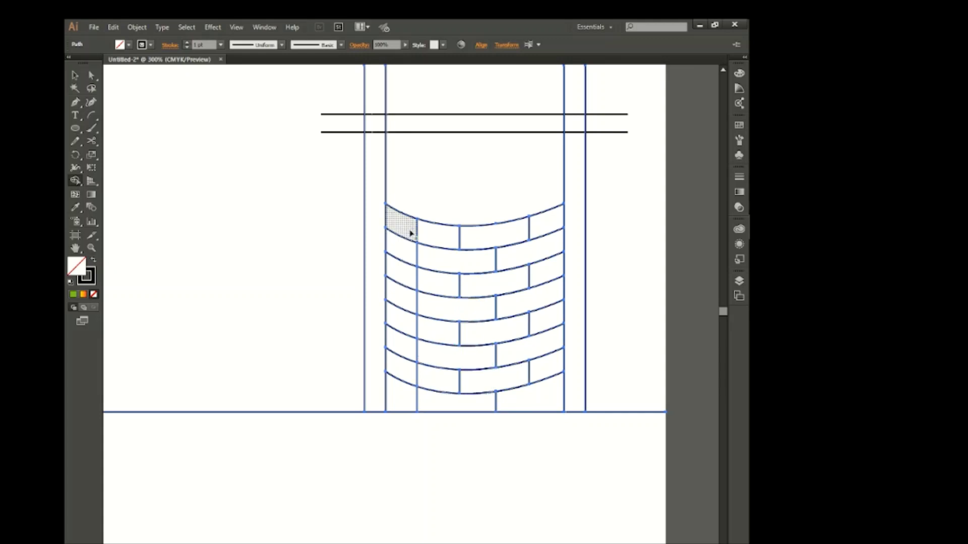
{"action": "left_click_drag", "start_coordinate": [410, 227], "coordinate": [439, 233]}
{"action": "left_click_drag", "start_coordinate": [413, 277], "coordinate": [442, 283]}
{"action": "left_click_drag", "start_coordinate": [406, 313], "coordinate": [440, 322]}
{"action": "left_click_drag", "start_coordinate": [408, 362], "coordinate": [432, 386]}
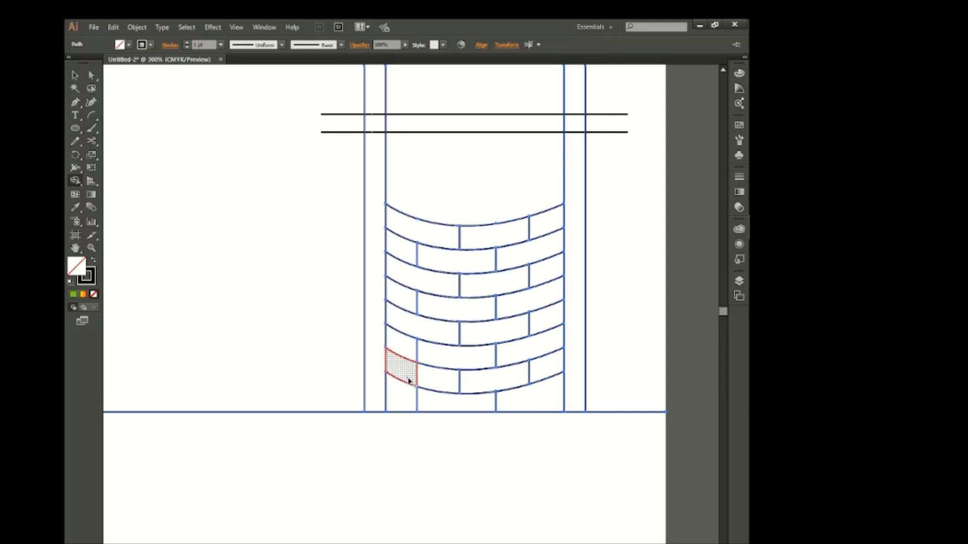
{"action": "left_click", "coordinate": [73, 77]}
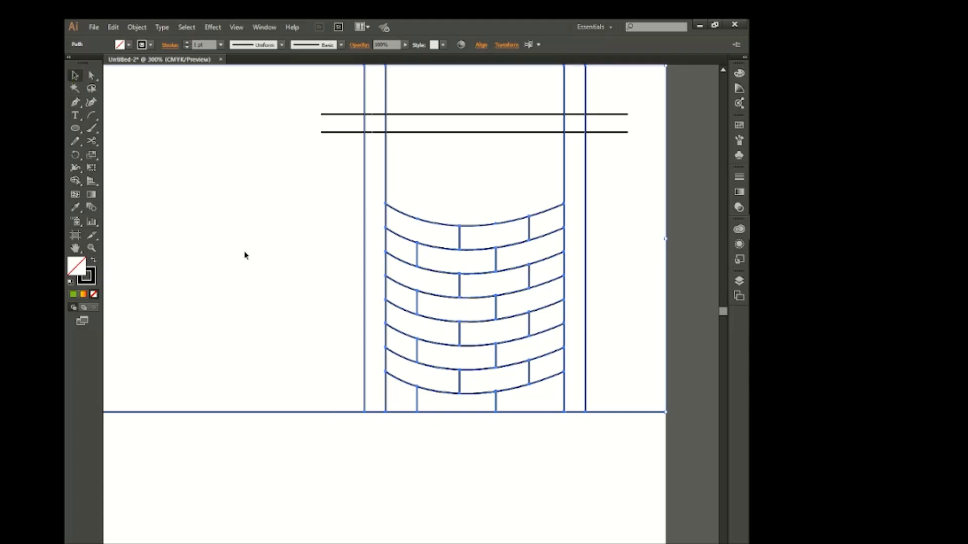
{"action": "left_click", "coordinate": [262, 246]}
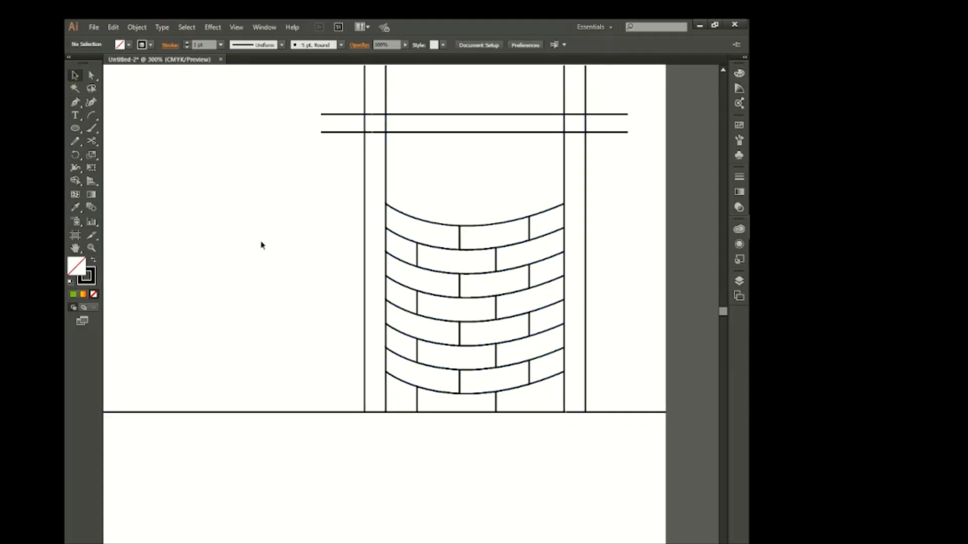
Close off the tops of both well posts and the ends of the crossbar.
{"action": "scroll", "coordinate": [414, 341], "scroll_direction": "down", "scroll_amount": 2}
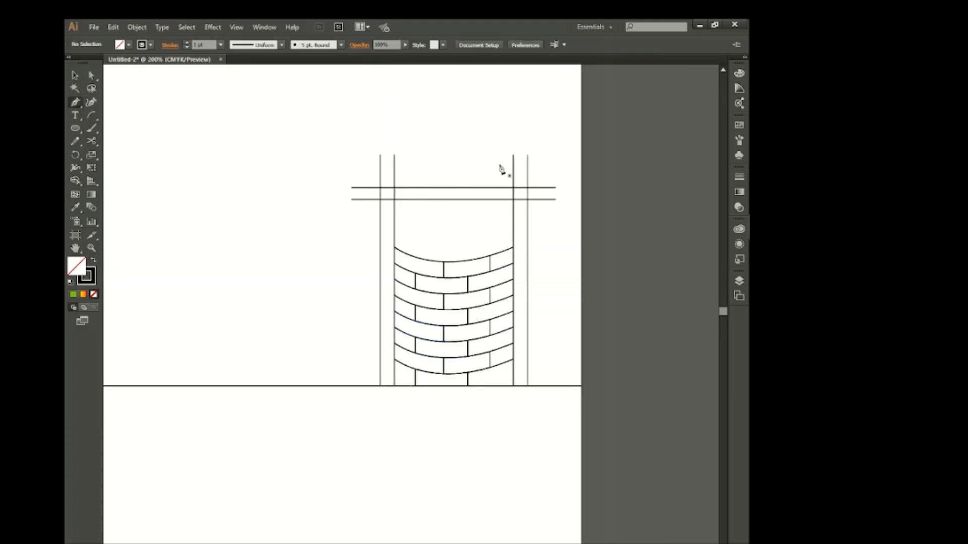
{"action": "left_click", "coordinate": [513, 155]}
{"action": "left_click", "coordinate": [556, 187]}
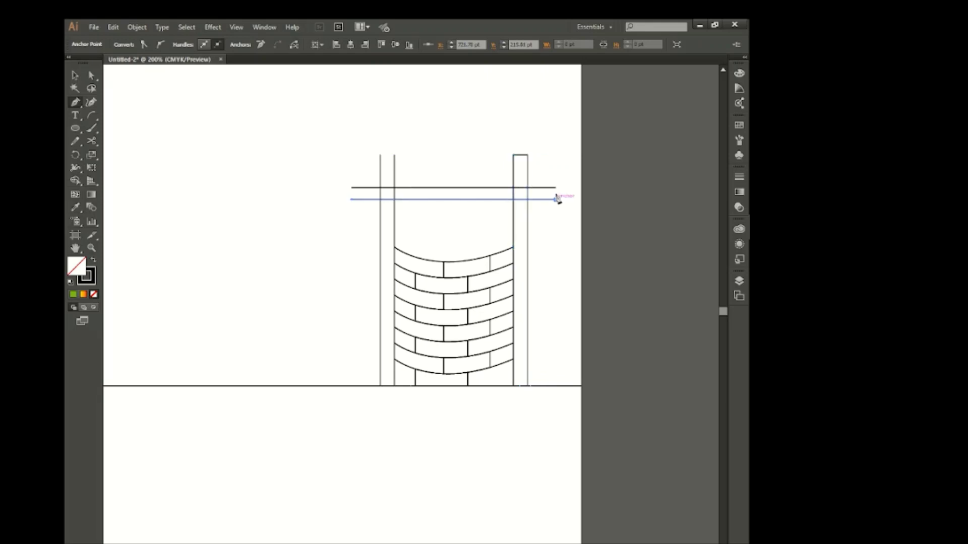
{"action": "left_click", "coordinate": [394, 155]}
{"action": "left_click", "coordinate": [380, 155]}
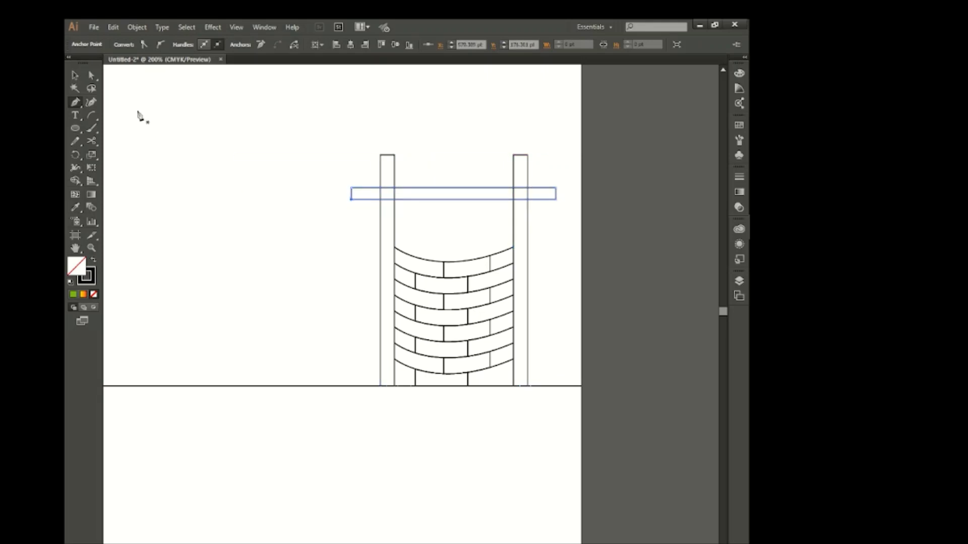
{"action": "left_click", "coordinate": [187, 178], "text": "ctrl"}
Start a vertical line rising from the ground left of the well.
{"action": "scroll", "coordinate": [361, 372], "scroll_direction": "down", "scroll_amount": 1}
{"action": "scroll", "coordinate": [372, 380], "scroll_direction": "left", "scroll_amount": 3}
{"action": "scroll", "coordinate": [294, 329], "scroll_direction": "left", "scroll_amount": 1}
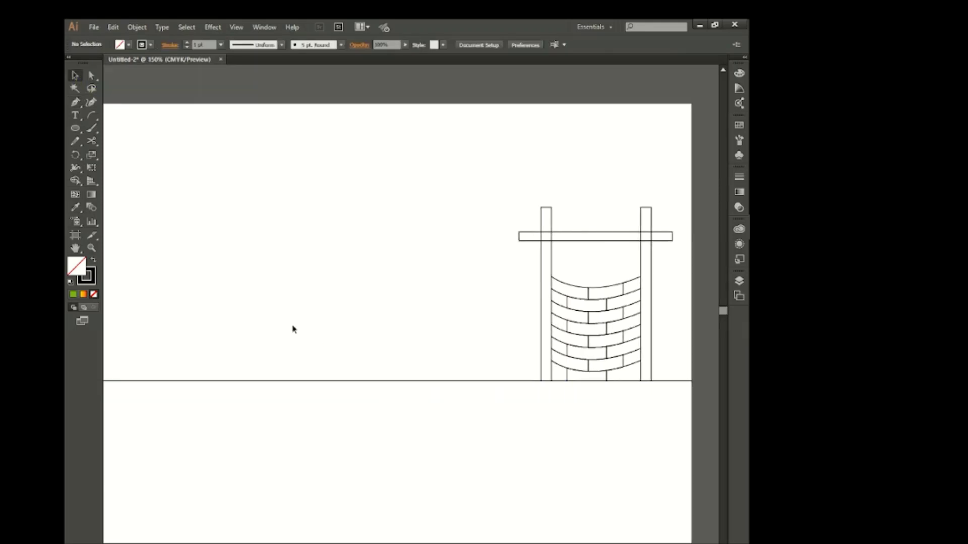
{"action": "left_click", "coordinate": [74, 104]}
{"action": "left_click", "coordinate": [475, 381]}
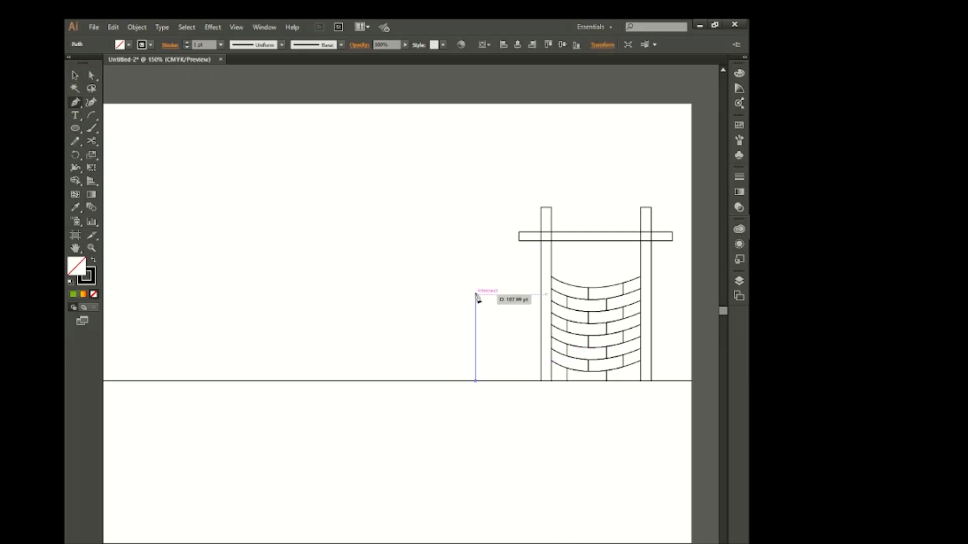
Finish the vertical post and Alt-drag a copy further left along the ground.
{"action": "left_click", "coordinate": [475, 307]}
{"action": "left_click", "coordinate": [74, 76]}
{"action": "mouse_move", "coordinate": [475, 335]}
{"action": "left_mouse_down"}
{"action": "mouse_move", "coordinate": [311, 335]}
{"action": "mouse_move", "coordinate": [311, 299]}
{"action": "left_mouse_up"}
{"action": "left_click", "coordinate": [291, 301]}
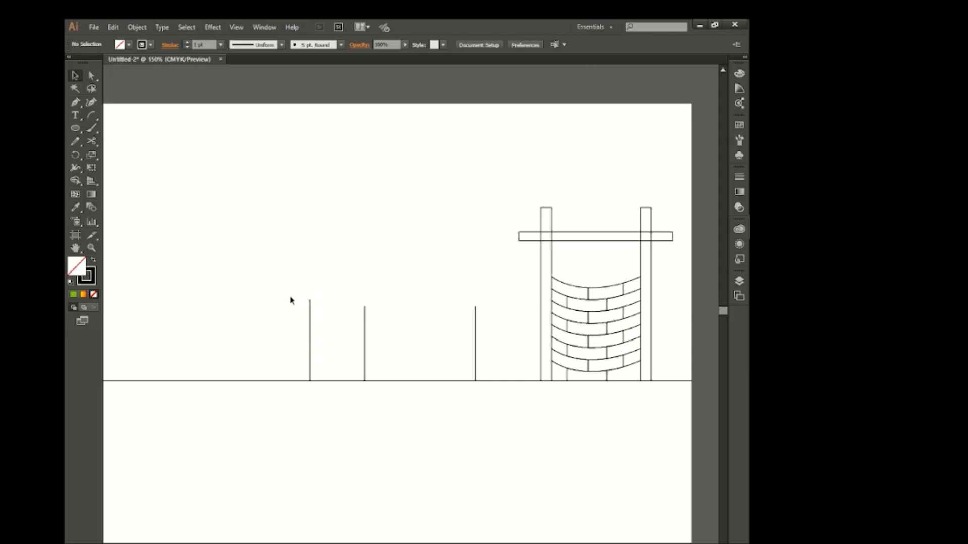
Draw the pointed gable front between the two post tops.
{"action": "left_click", "coordinate": [338, 277]}
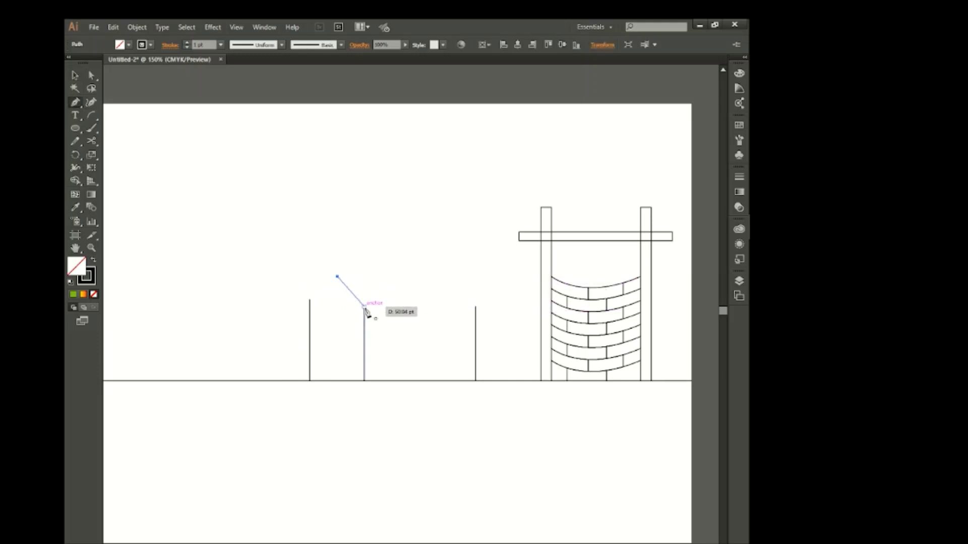
{"action": "left_click", "coordinate": [364, 306]}
{"action": "left_click", "coordinate": [310, 300]}
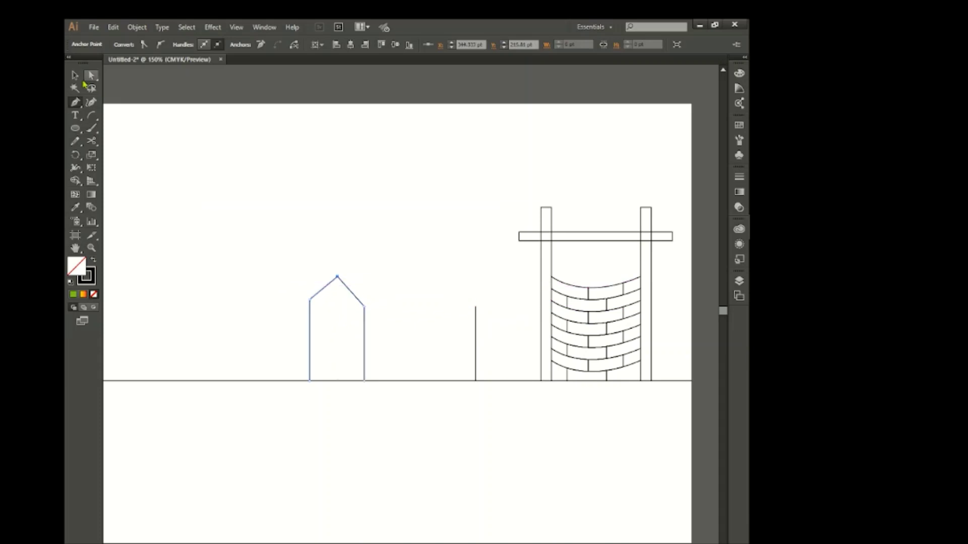
{"action": "left_click", "coordinate": [76, 104]}
Draw the roof outline from the gable peak over to the far post.
{"action": "left_click_drag", "start_coordinate": [336, 267], "coordinate": [442, 277]}
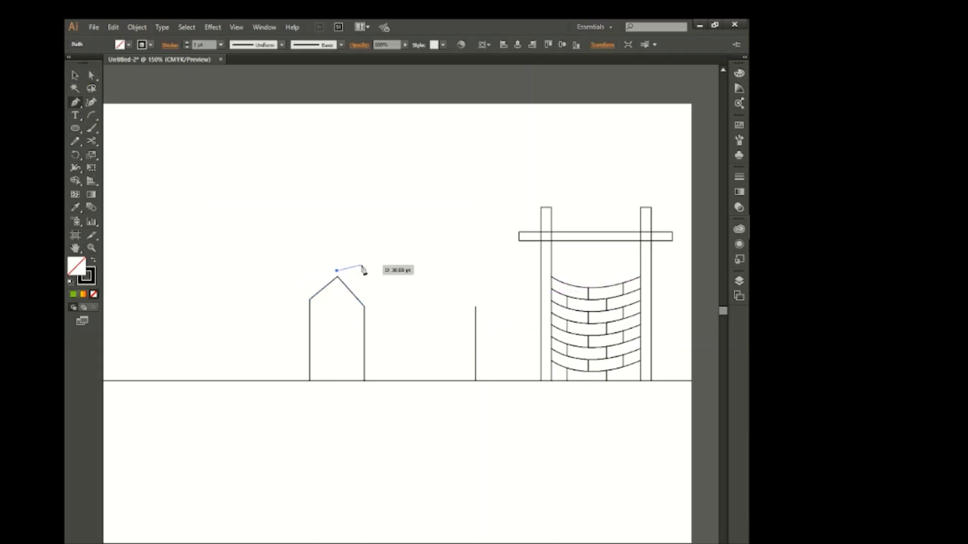
{"action": "left_click", "coordinate": [448, 272]}
{"action": "left_click", "coordinate": [474, 306]}
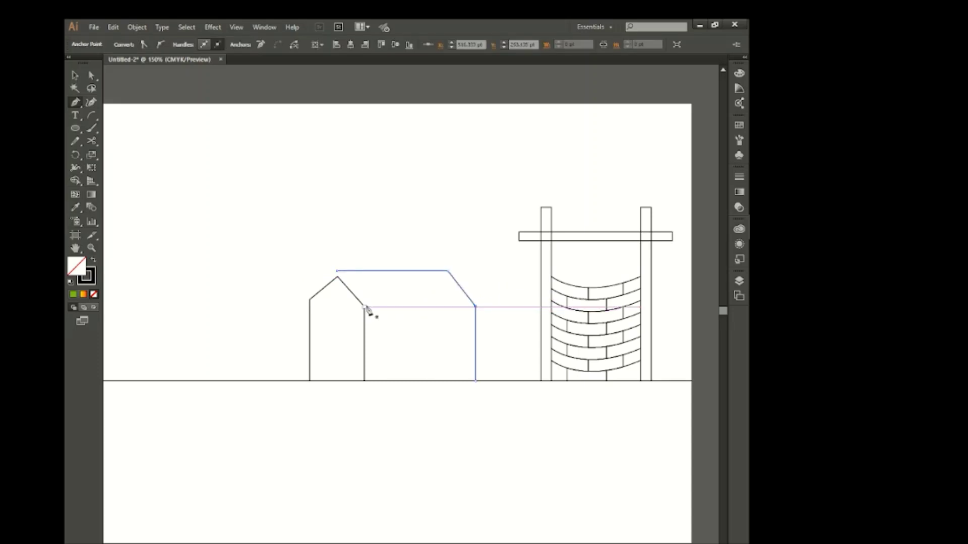
{"action": "mouse_move", "coordinate": [364, 306]}
{"action": "left_mouse_down"}
{"action": "mouse_move", "coordinate": [473, 308]}
{"action": "mouse_move", "coordinate": [155, 302]}
{"action": "left_mouse_up"}
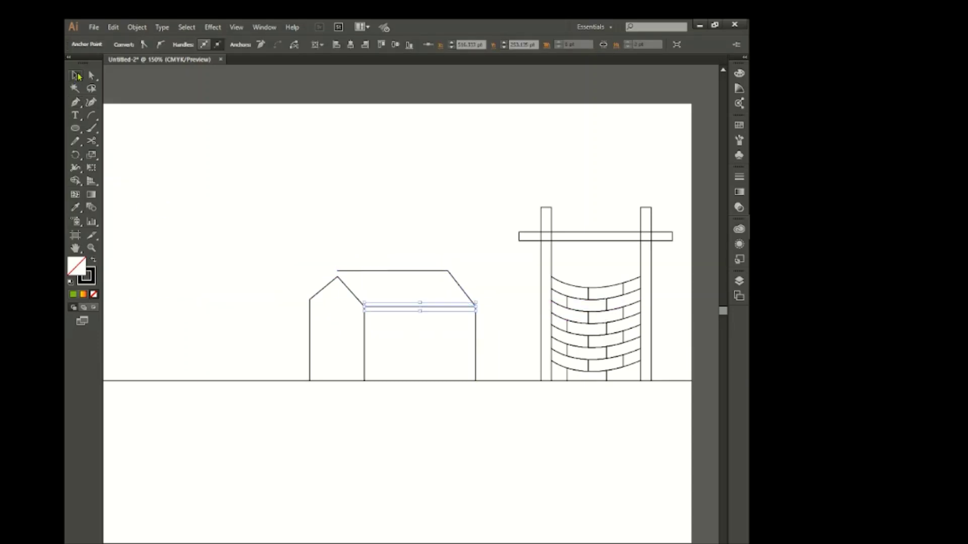
{"action": "left_click", "coordinate": [197, 248], "text": "ctrl"}
{"action": "left_click", "coordinate": [337, 272]}
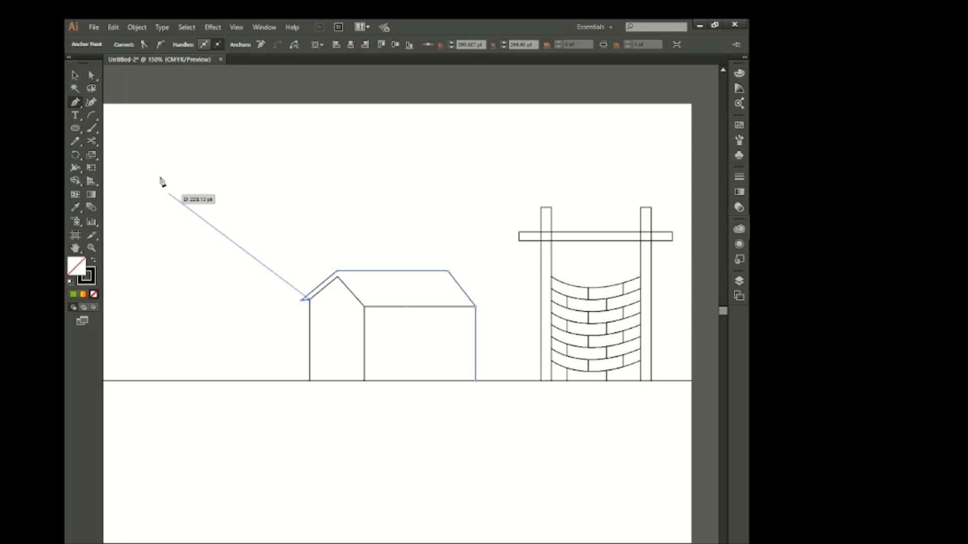
{"action": "left_click", "coordinate": [107, 97], "text": "ctrl"}
{"action": "left_click", "coordinate": [340, 280]}
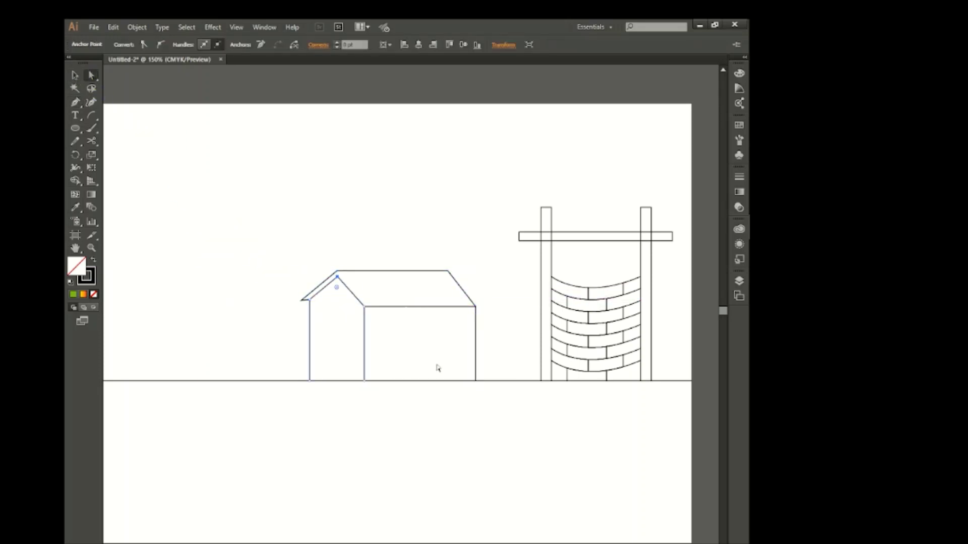
{"action": "left_click", "coordinate": [238, 314]}
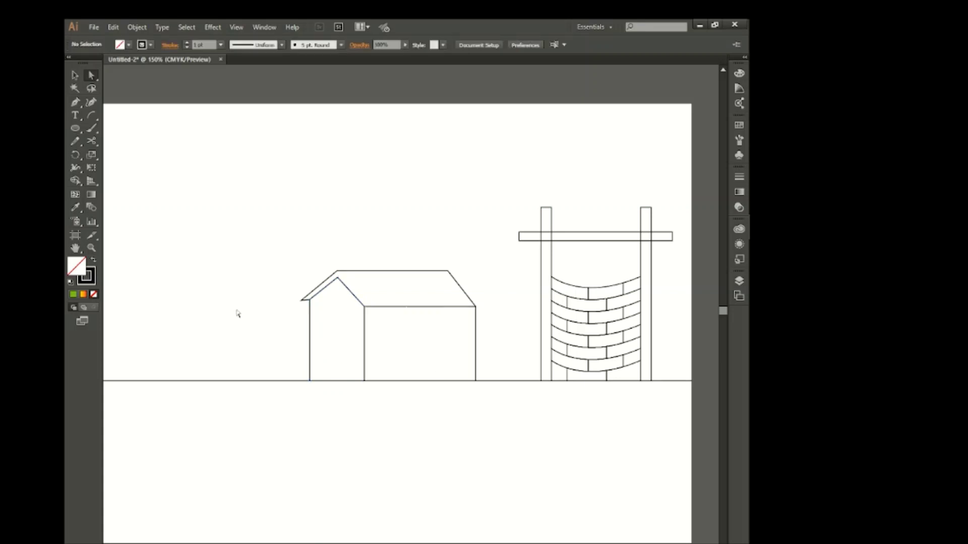
Stripe the roof with a diagonal line and Alt-dragged copies.
{"action": "left_click", "coordinate": [75, 102]}
{"action": "left_click", "coordinate": [436, 272]}
{"action": "left_click", "coordinate": [462, 306]}
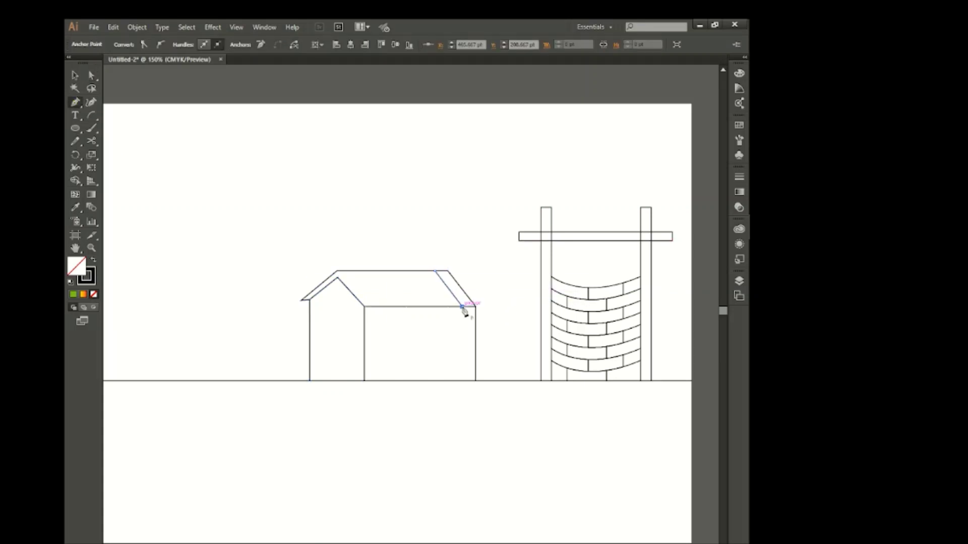
{"action": "left_click", "coordinate": [237, 233]}
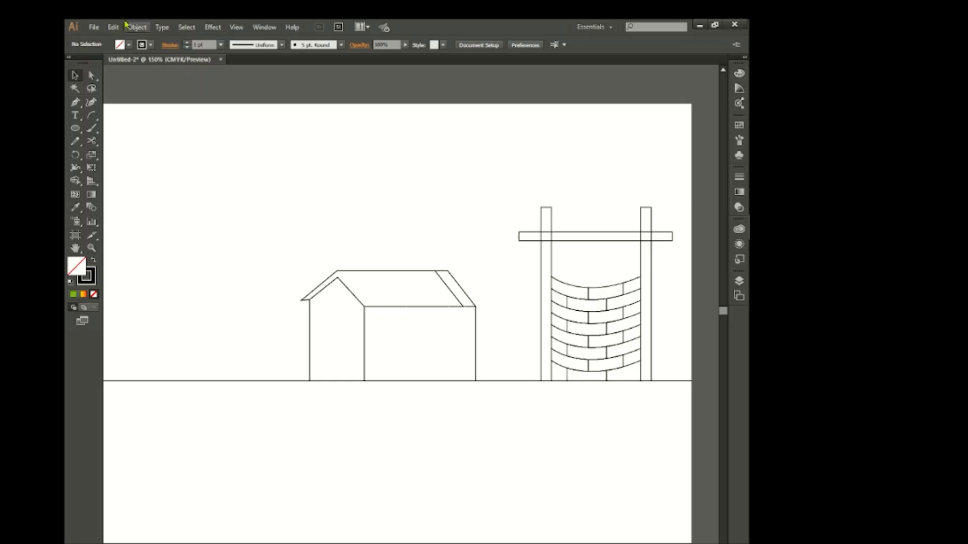
{"action": "left_click_drag", "start_coordinate": [457, 296], "coordinate": [441, 297]}
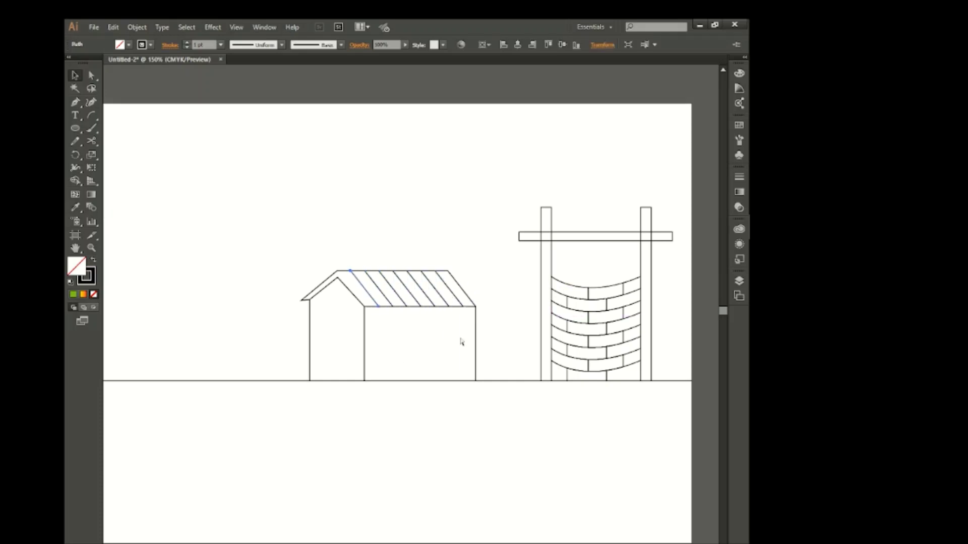
{"action": "left_click", "coordinate": [293, 295]}
Draw a small square window in the gable wall and a rectangular door in the right wall.
{"action": "left_click", "coordinate": [336, 273]}
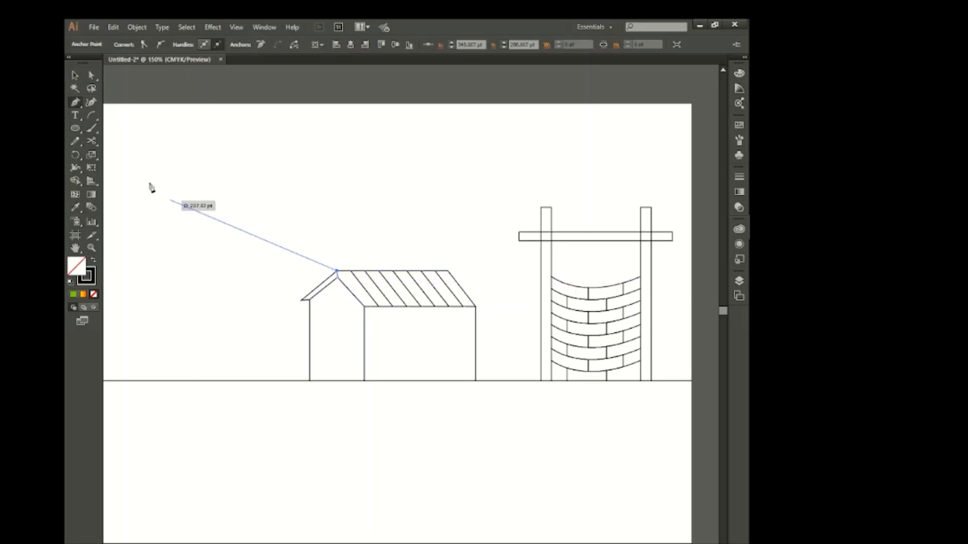
{"action": "key", "text": "v"}
{"action": "left_click_drag", "start_coordinate": [76, 130], "coordinate": [91, 129]}
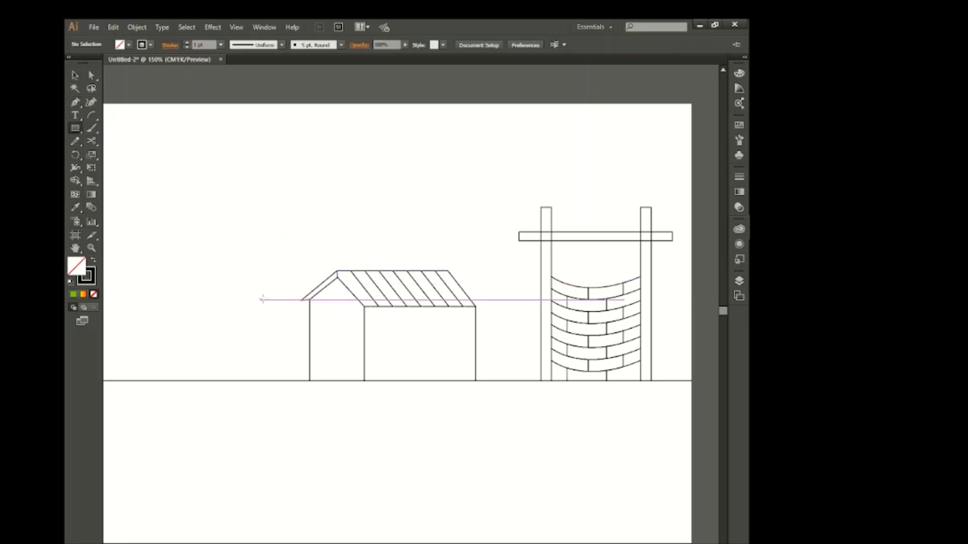
{"action": "left_click_drag", "start_coordinate": [321, 325], "coordinate": [347, 348]}
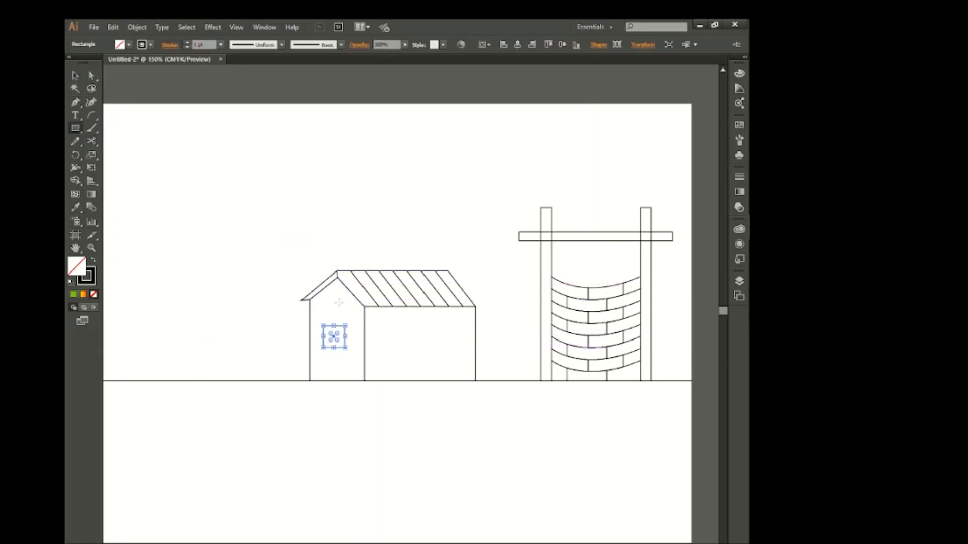
{"action": "left_click_drag", "start_coordinate": [406, 326], "coordinate": [431, 381]}
Add lines across the door's top and down its middle to split it into panels.
{"action": "key", "text": "p"}
{"action": "key", "text": "ctrl+shift+a"}
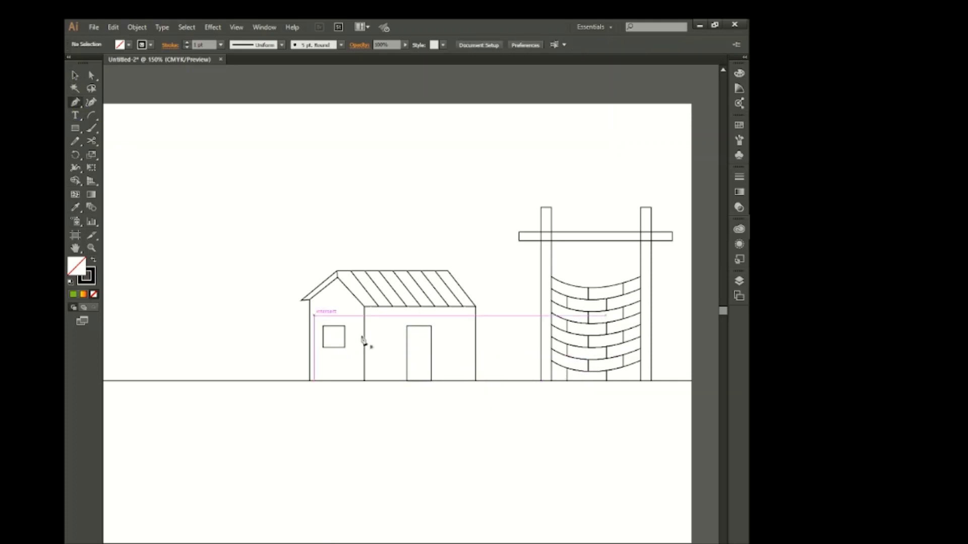
{"action": "left_click", "coordinate": [406, 334]}
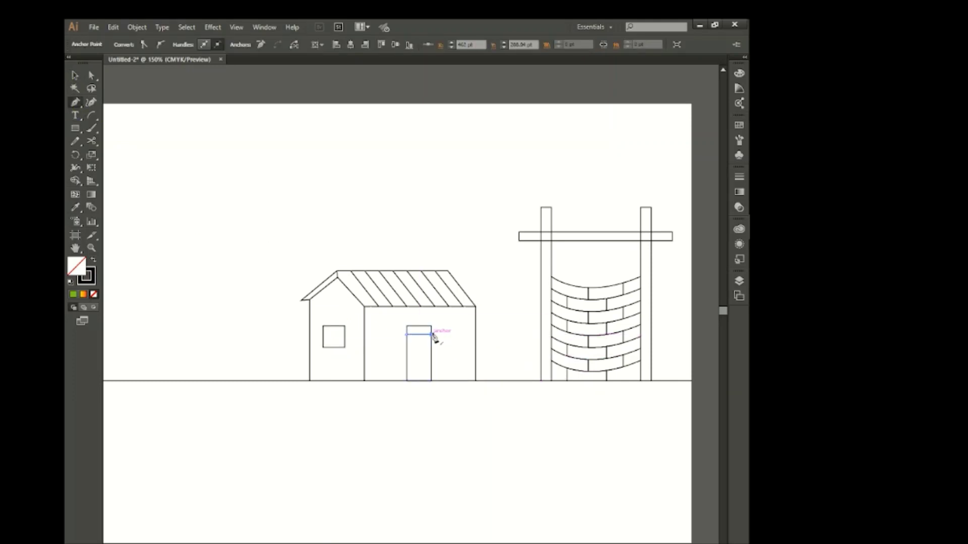
{"action": "left_click", "coordinate": [418, 327]}
{"action": "left_click", "coordinate": [418, 380]}
{"action": "key", "text": "v"}
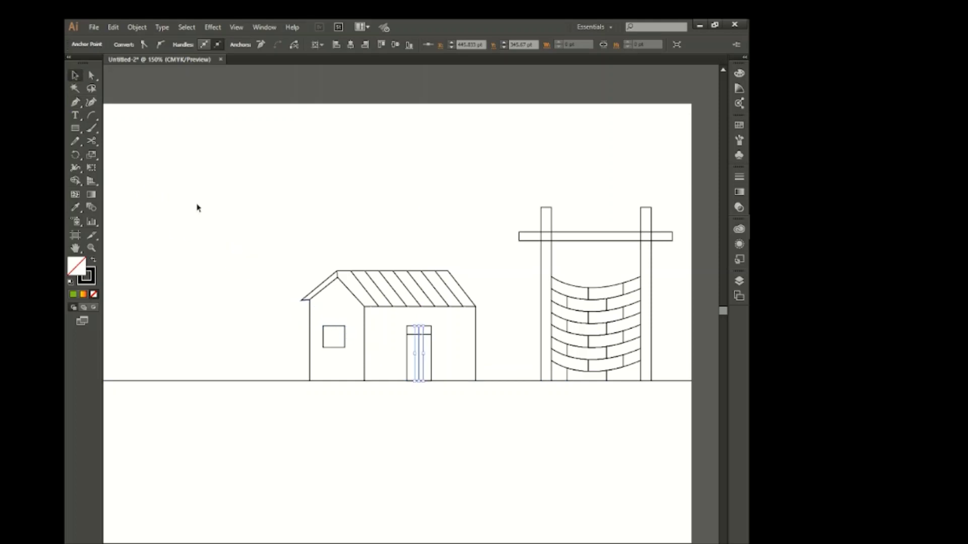
{"action": "left_click", "coordinate": [197, 208]}
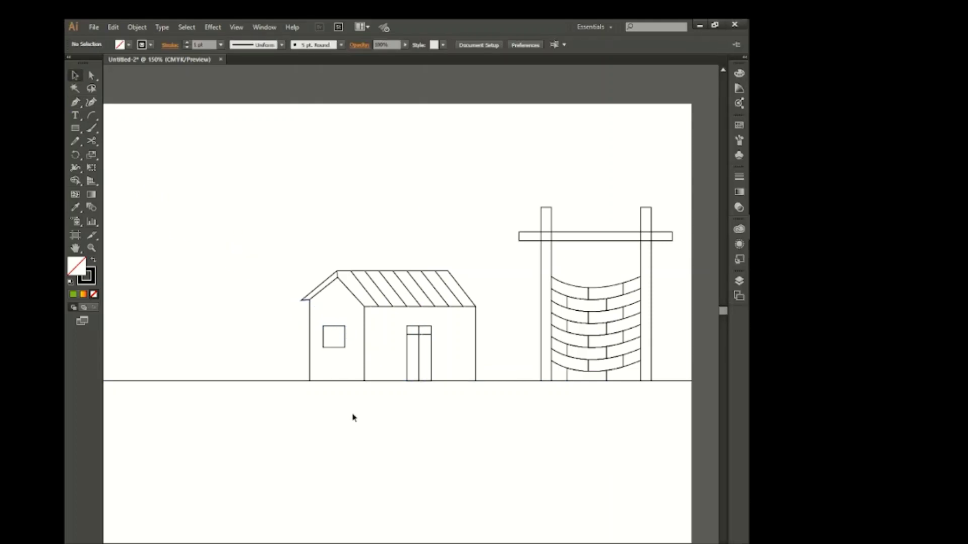
Start a vertical post on the ground left of the house.
{"action": "left_click_drag", "start_coordinate": [352, 418], "coordinate": [424, 425]}
{"action": "key", "text": "p"}
{"action": "left_click", "coordinate": [320, 389]}
{"action": "left_click", "coordinate": [320, 315]}
Duplicate the trunk post to the left and draw a large circle above both posts.
{"action": "left_click", "coordinate": [75, 75]}
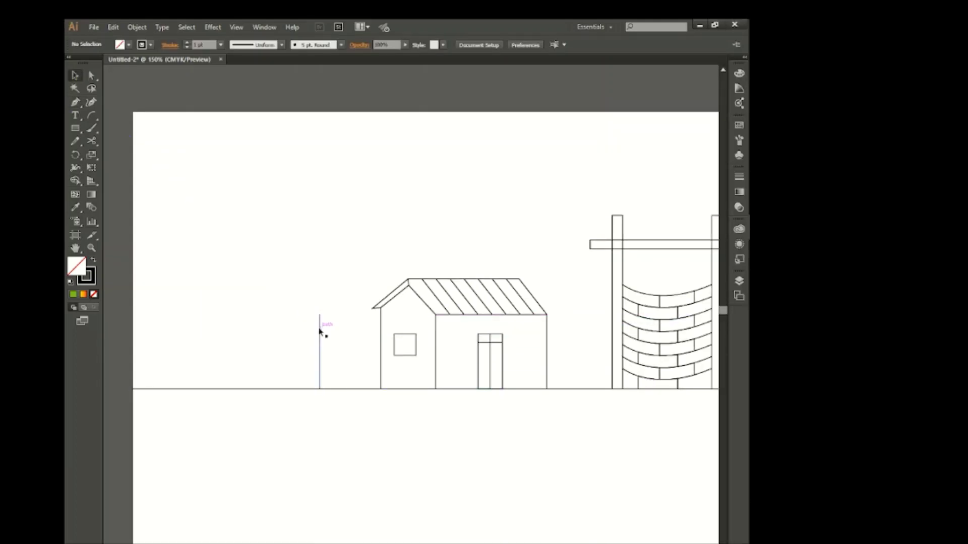
{"action": "left_click_drag", "start_coordinate": [319, 332], "coordinate": [281, 332]}
{"action": "left_click", "coordinate": [231, 288]}
{"action": "left_click_drag", "start_coordinate": [75, 129], "coordinate": [115, 128]}
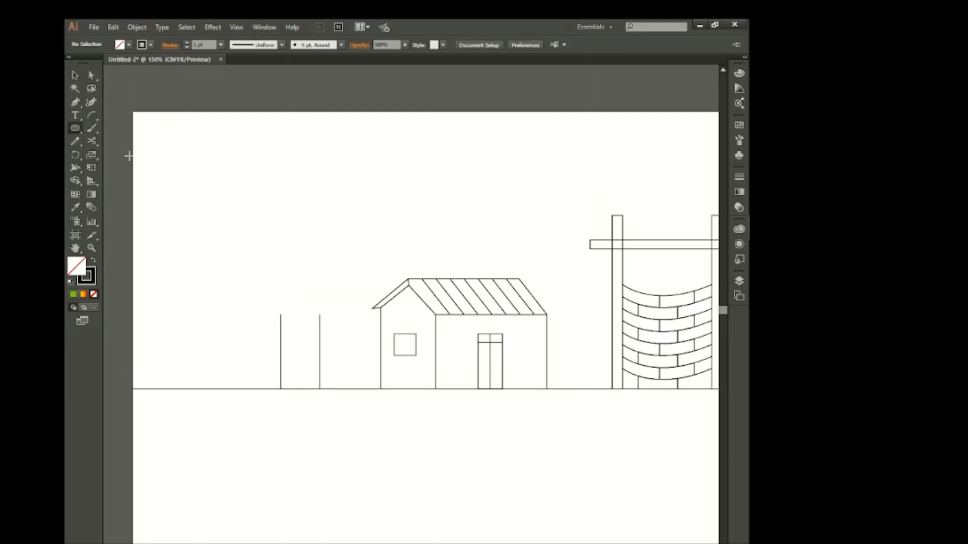
{"action": "left_click_drag", "start_coordinate": [297, 224], "coordinate": [372, 299]}
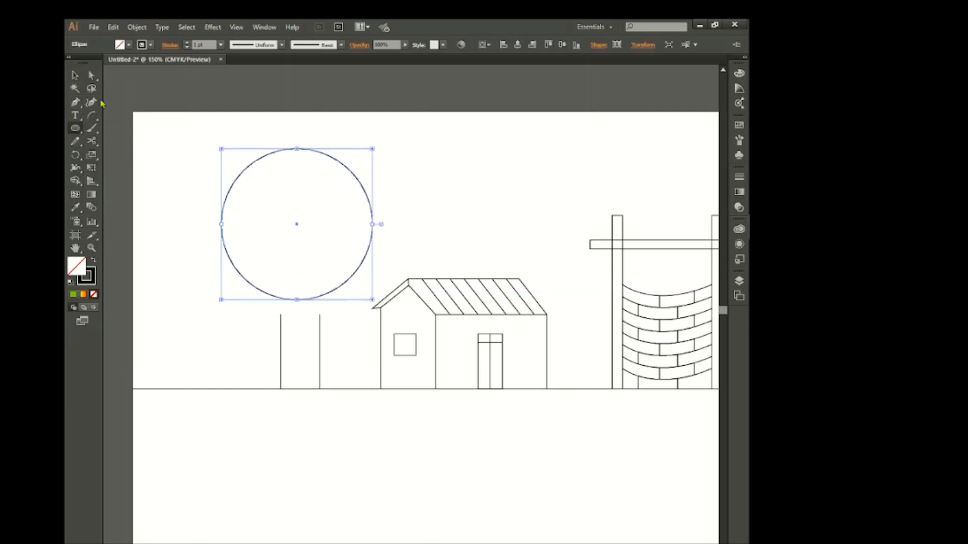
{"action": "key", "text": "v"}
{"action": "left_click", "coordinate": [202, 171]}
Draw a small circle at the big circle's top, undoing aborted rotations around its centre.
{"action": "left_click", "coordinate": [75, 128]}
{"action": "mouse_move", "coordinate": [176, 143]}
{"action": "left_mouse_down"}
{"action": "mouse_move", "coordinate": [203, 170]}
{"action": "mouse_move", "coordinate": [311, 157]}
{"action": "left_mouse_up"}
{"action": "key", "text": "v"}
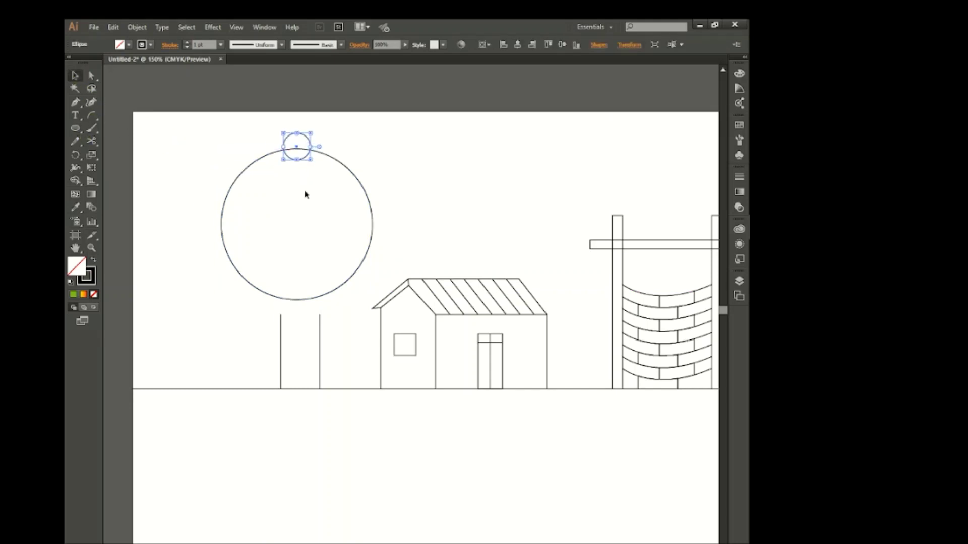
{"action": "key", "text": "r"}
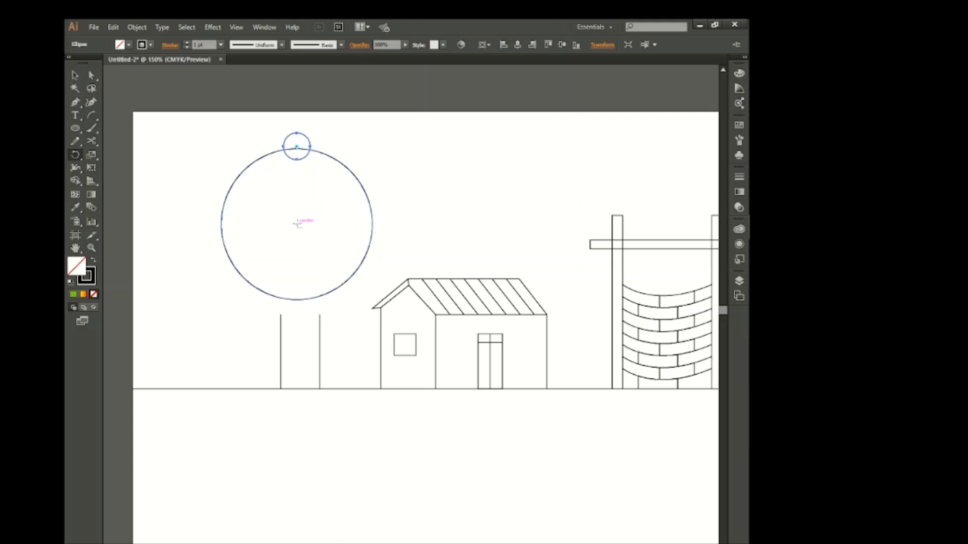
{"action": "left_click", "coordinate": [297, 224], "text": "alt"}
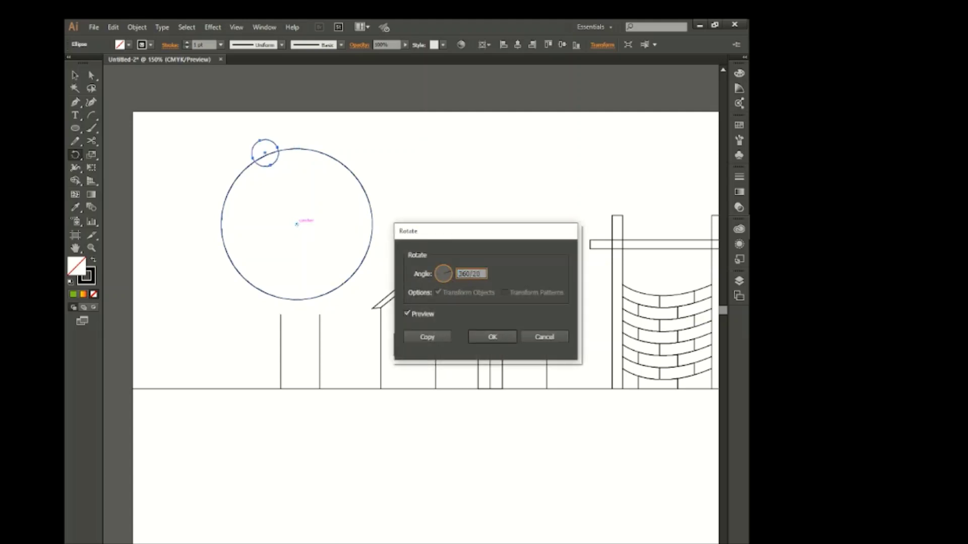
{"action": "key", "text": "Escape"}
{"action": "key", "text": "ctrl+z"}
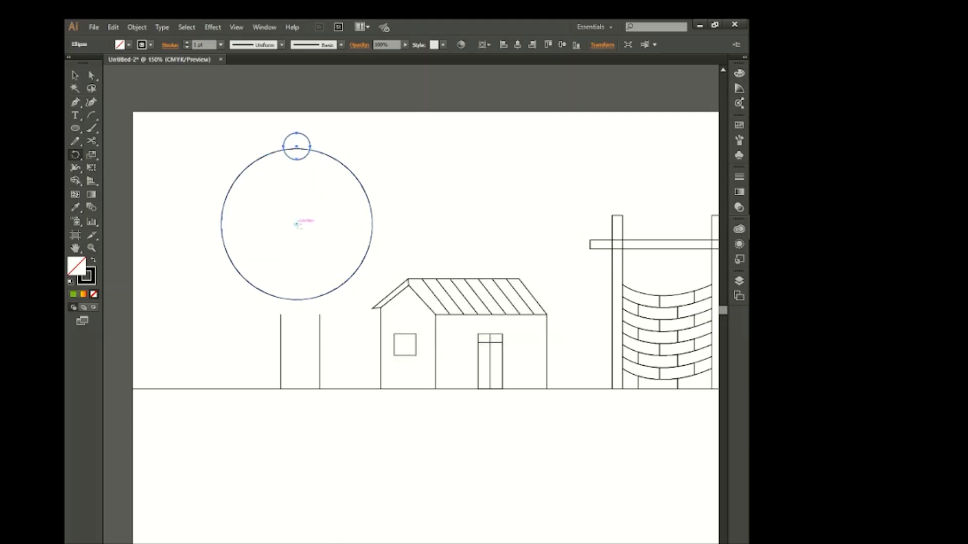
{"action": "left_click", "coordinate": [297, 224], "text": "alt"}
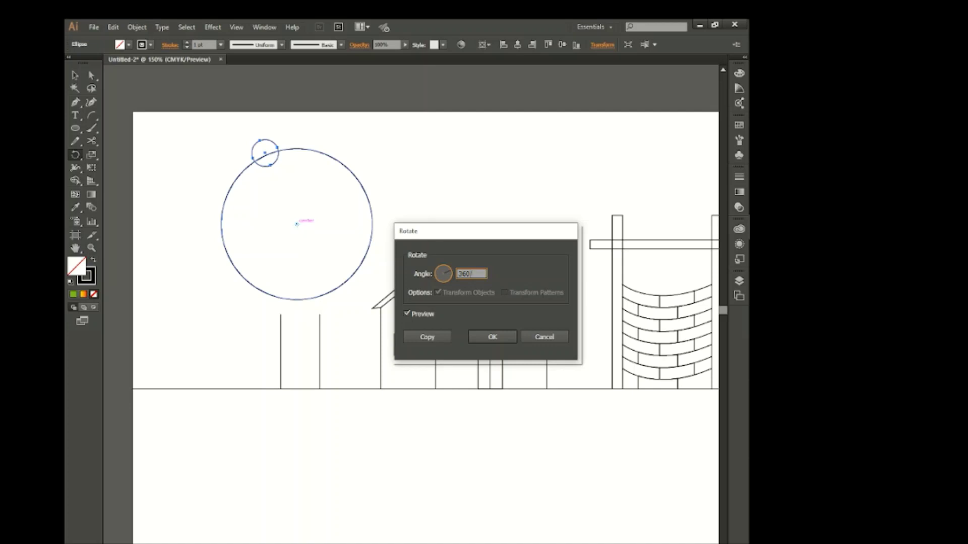
{"action": "key", "text": "Escape"}
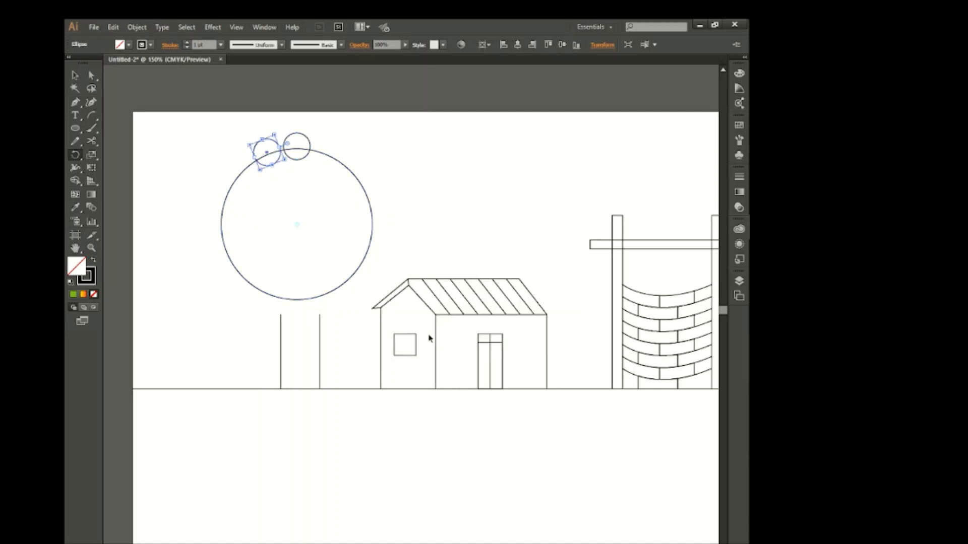
{"action": "key", "text": "ctrl+z"}
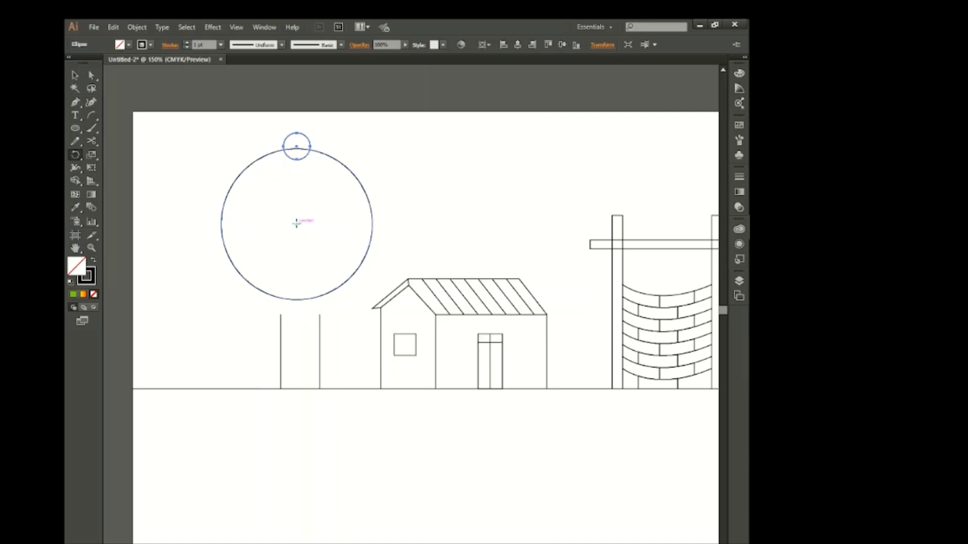
Rotate-copy the small circle 360/15 around the big circle's centre and repeat to complete the ring.
{"action": "left_click", "coordinate": [296, 223], "text": "alt"}
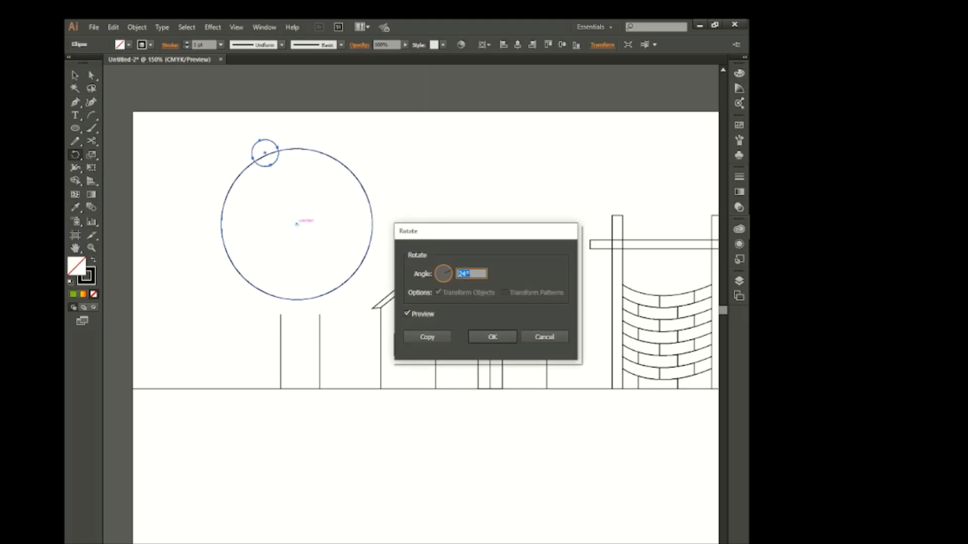
{"action": "left_click", "coordinate": [428, 337]}
{"action": "key", "text": "ctrl+d"}
{"action": "key", "text": "ctrl+d"}
{"action": "key", "text": "ctrl+d"}
{"action": "key", "text": "ctrl+d"}
{"action": "key", "text": "ctrl+d"}
{"action": "key", "text": "ctrl+d"}
{"action": "key", "text": "ctrl+d"}
{"action": "key", "text": "ctrl+d"}
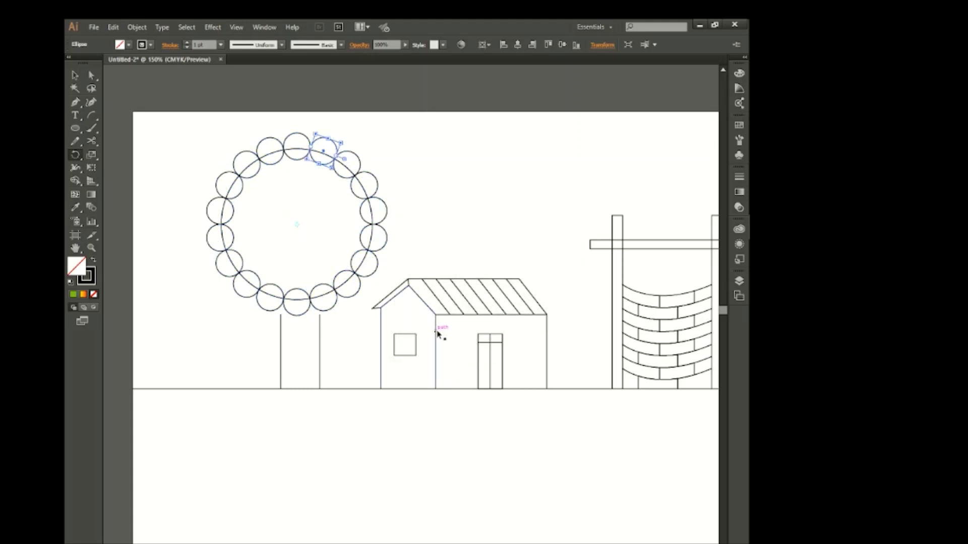
Select the whole ring and merge all circles into one scalloped canopy with Shape Builder.
{"action": "left_click", "coordinate": [74, 77]}
{"action": "left_click_drag", "start_coordinate": [170, 119], "coordinate": [366, 310]}
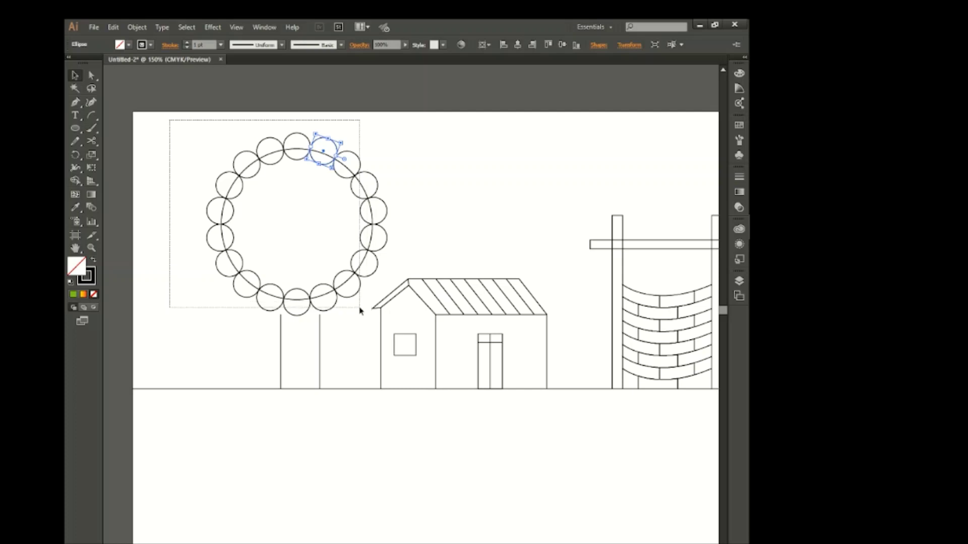
{"action": "left_click", "coordinate": [75, 180]}
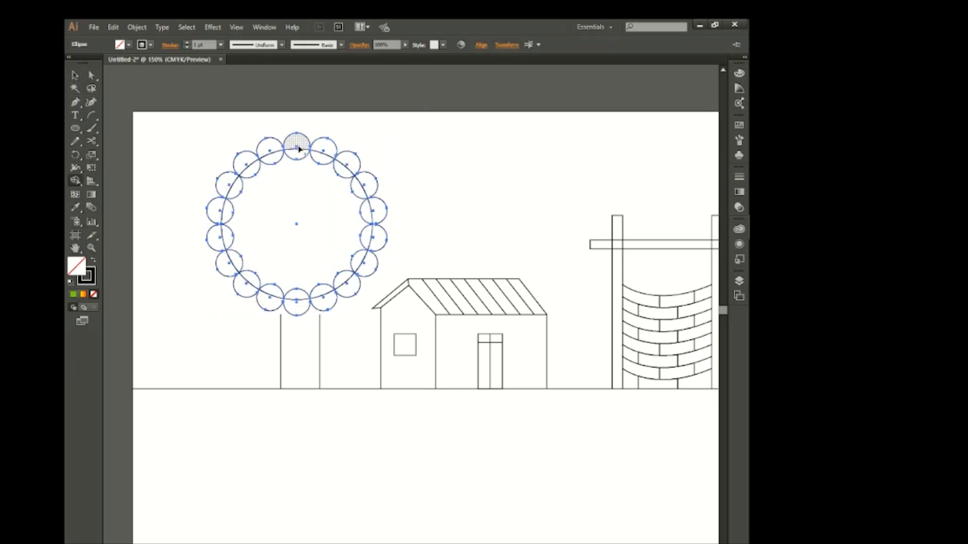
{"action": "mouse_move", "coordinate": [296, 147]}
{"action": "left_mouse_down"}
{"action": "mouse_move", "coordinate": [235, 201]}
{"action": "mouse_move", "coordinate": [227, 264]}
{"action": "left_mouse_up"}
{"action": "mouse_move", "coordinate": [298, 305]}
{"action": "left_mouse_down"}
{"action": "mouse_move", "coordinate": [373, 262]}
{"action": "mouse_move", "coordinate": [370, 220]}
{"action": "left_mouse_up"}
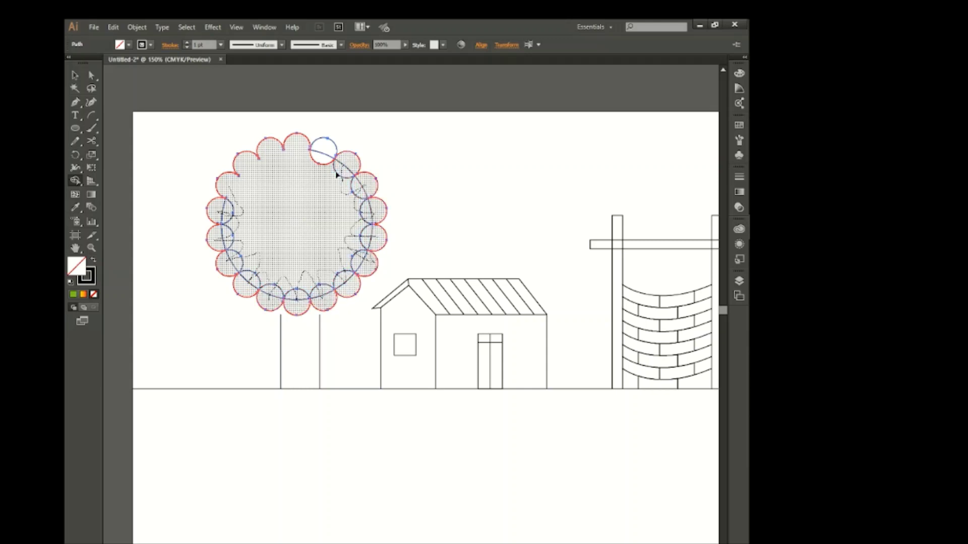
{"action": "left_click_drag", "start_coordinate": [323, 155], "coordinate": [324, 151]}
{"action": "key", "text": "v"}
{"action": "left_click", "coordinate": [158, 161]}
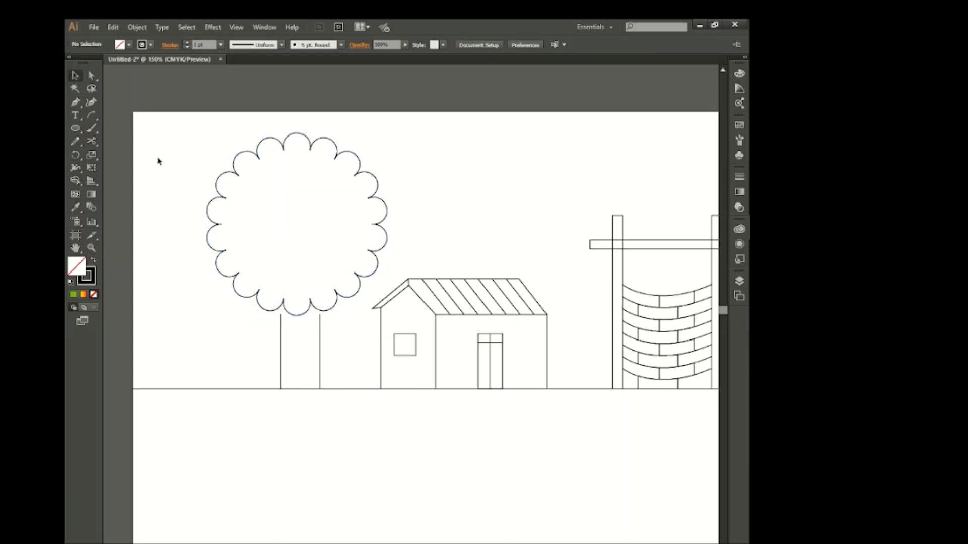
Nudge the trunk lines left and move the canopy so it sits centred above them.
{"action": "left_click_drag", "start_coordinate": [268, 355], "coordinate": [328, 367]}
{"action": "key", "text": "shift+Left"}
{"action": "key", "text": "shift+Left"}
{"action": "key", "text": "shift+Left"}
{"action": "key", "text": "shift+Left"}
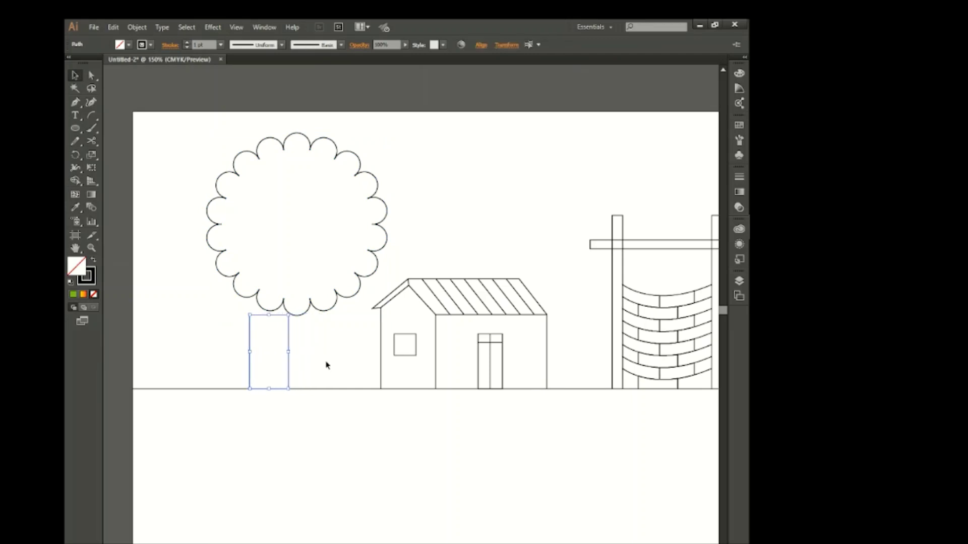
{"action": "key", "text": "shift+Left"}
{"action": "left_click", "coordinate": [326, 363]}
{"action": "mouse_move", "coordinate": [326, 311]}
{"action": "left_mouse_down"}
{"action": "mouse_move", "coordinate": [313, 345]}
{"action": "mouse_move", "coordinate": [328, 348]}
{"action": "left_mouse_up"}
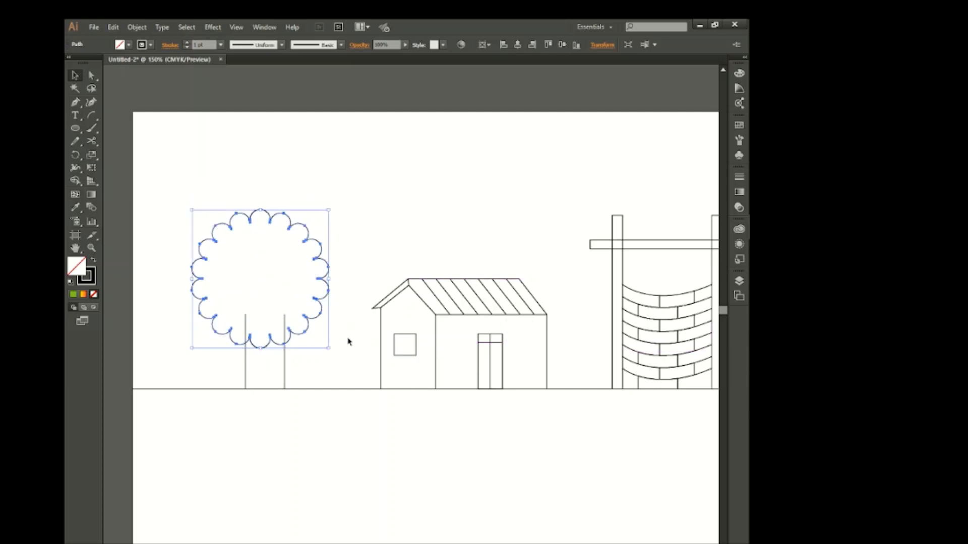
{"action": "left_click", "coordinate": [245, 359]}
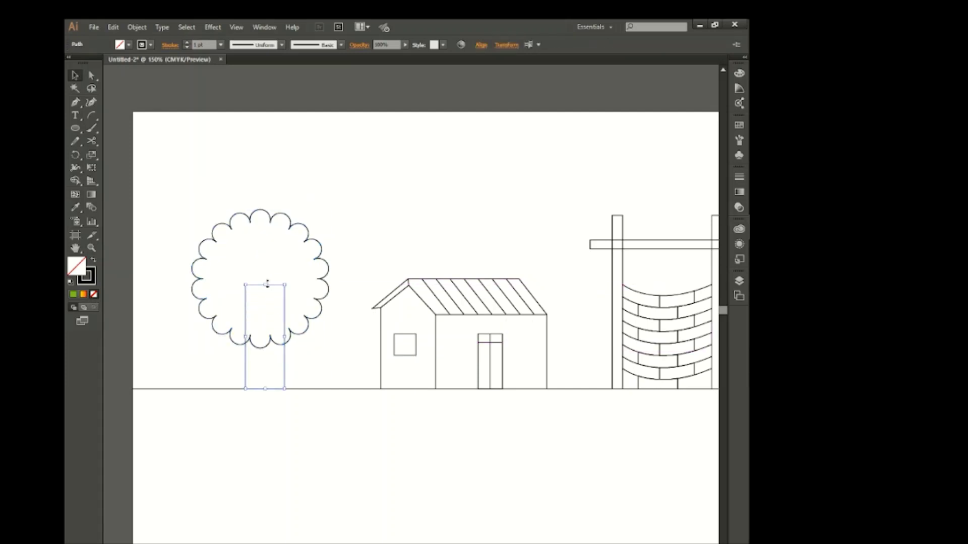
{"action": "left_click_drag", "start_coordinate": [310, 322], "coordinate": [316, 295]}
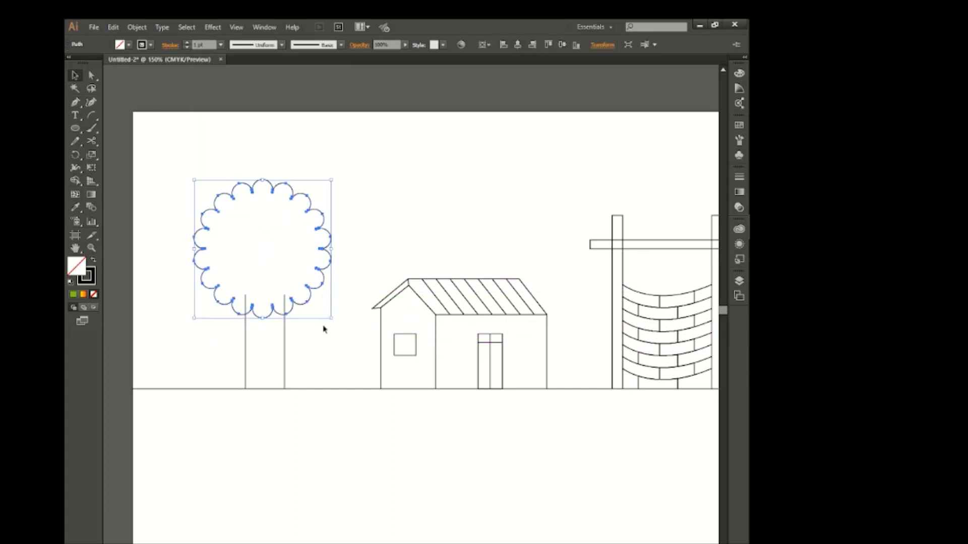
{"action": "left_click", "coordinate": [328, 373]}
Delete the canopy arcs between the trunk lines so the trunk opens into the canopy.
{"action": "scroll", "coordinate": [261, 316], "scroll_direction": "up", "scroll_amount": 3}
{"action": "scroll", "coordinate": [265, 316], "scroll_direction": "left", "scroll_amount": 1}
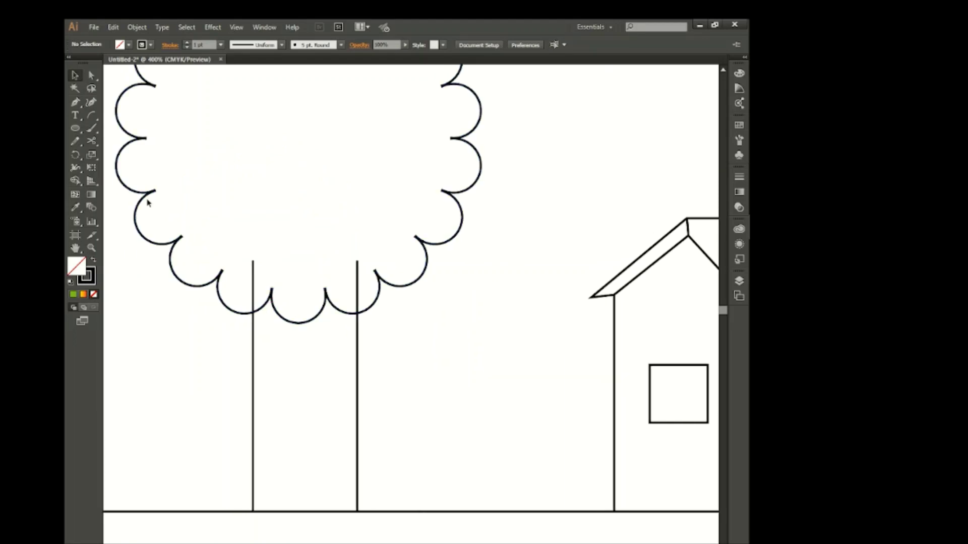
{"action": "scroll", "coordinate": [335, 344], "scroll_direction": "up", "scroll_amount": 3}
{"action": "key", "text": "v"}
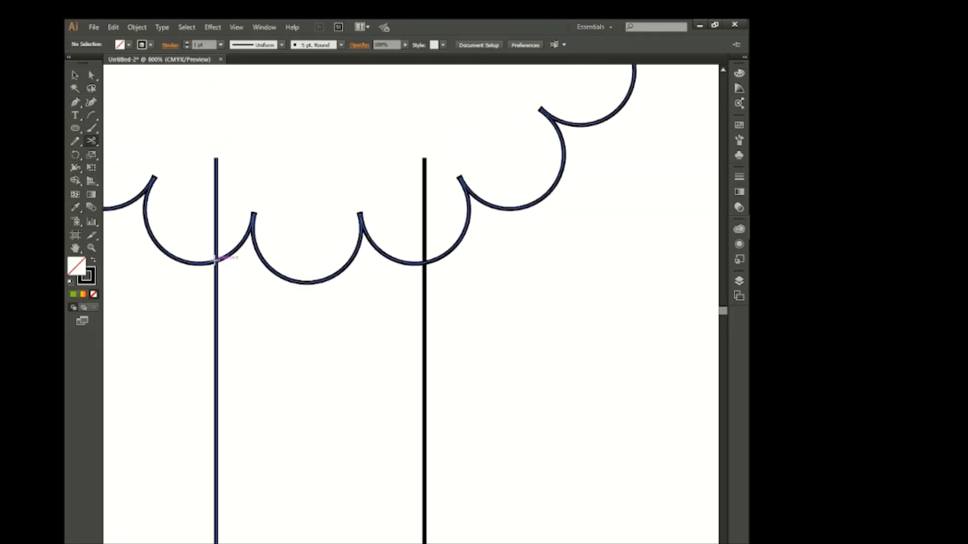
{"action": "left_click", "coordinate": [373, 250]}
{"action": "key", "text": "Delete"}
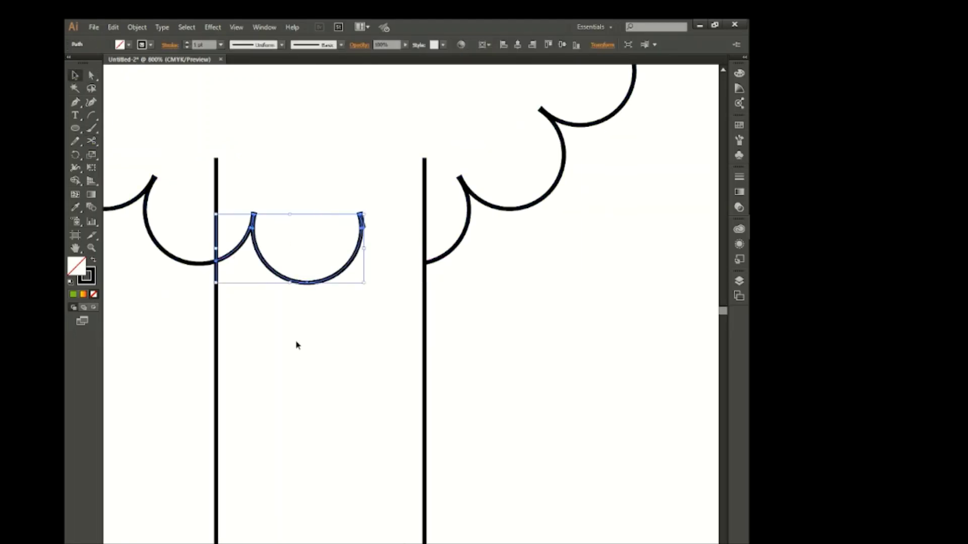
{"action": "key", "text": "Delete"}
Start a Pen branch curve rising from inside the trunk.
{"action": "scroll", "coordinate": [324, 352], "scroll_direction": "down", "scroll_amount": 2}
{"action": "scroll", "coordinate": [335, 356], "scroll_direction": "down", "scroll_amount": 1}
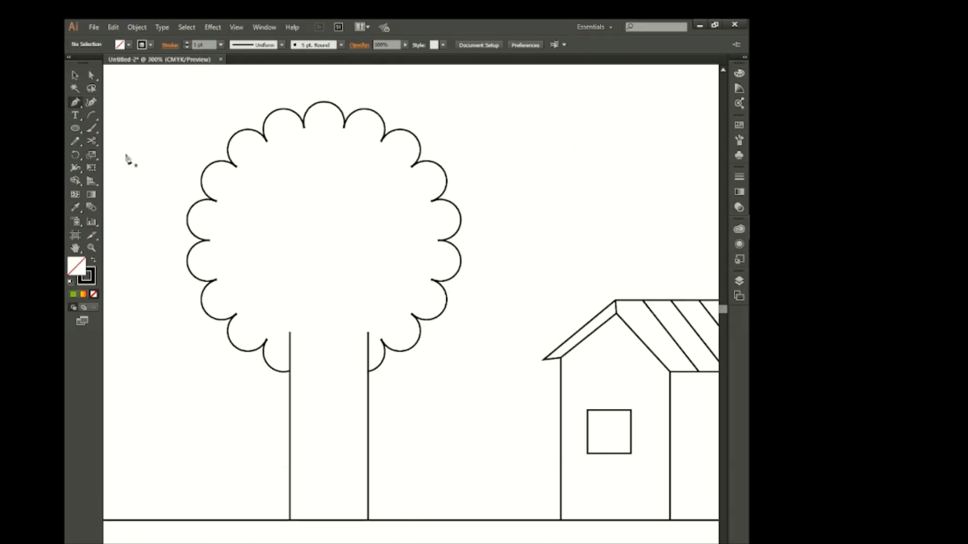
{"action": "left_click", "coordinate": [326, 349]}
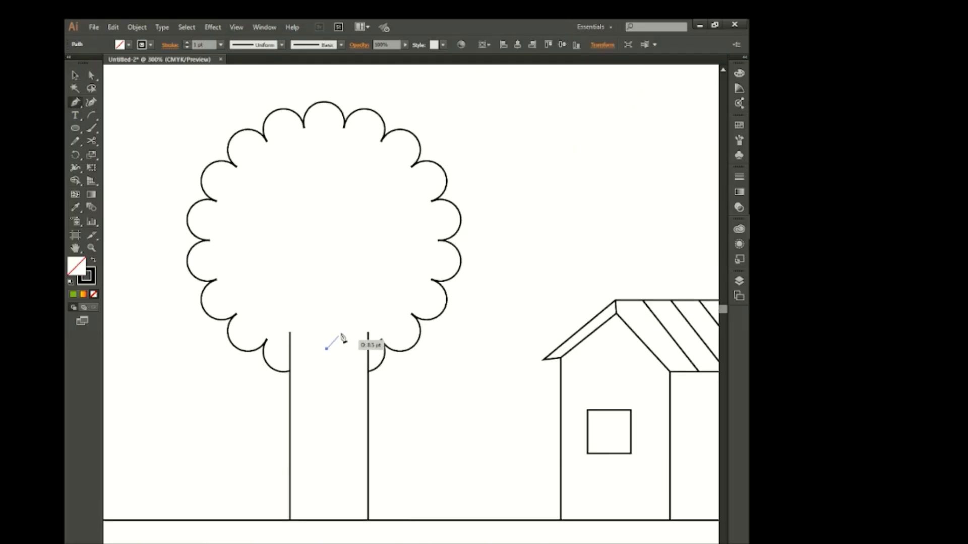
{"action": "left_click", "coordinate": [336, 301]}
{"action": "left_click", "coordinate": [361, 290]}
{"action": "left_click", "coordinate": [386, 278]}
{"action": "key", "text": "ctrl+z"}
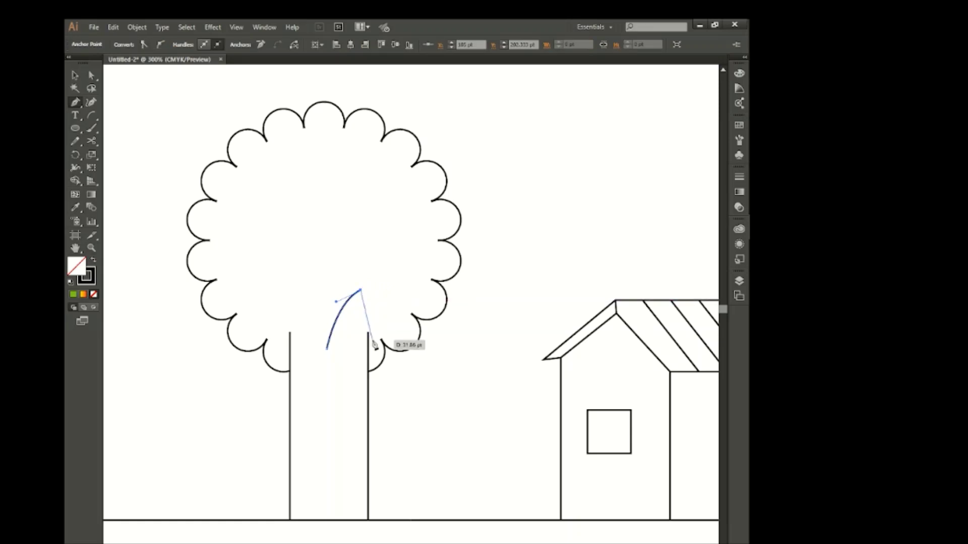
Draw curved right and left branches forking from the trunk tops in a V shape.
{"action": "left_click", "coordinate": [368, 332]}
{"action": "left_click_drag", "start_coordinate": [388, 291], "coordinate": [406, 283]}
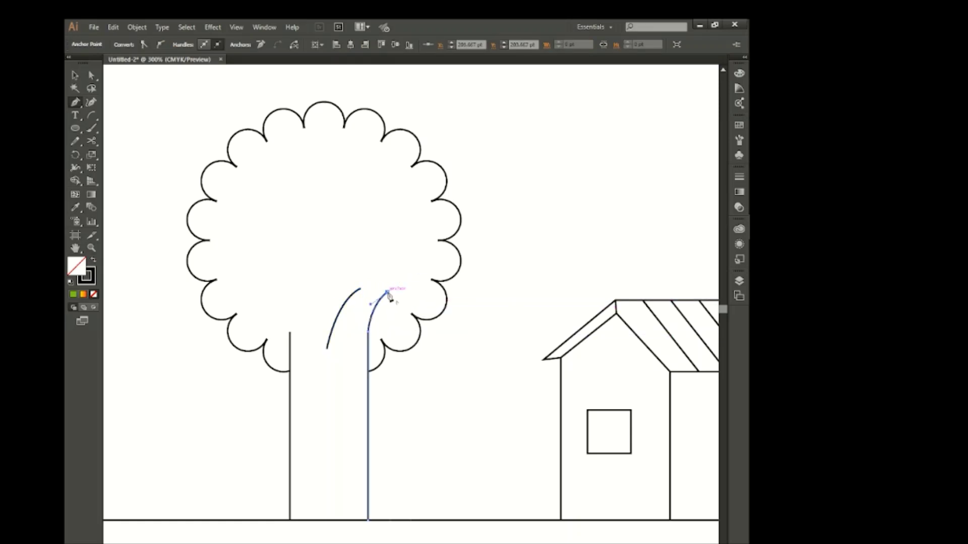
{"action": "left_click", "coordinate": [326, 349]}
{"action": "left_click_drag", "start_coordinate": [296, 285], "coordinate": [274, 270]}
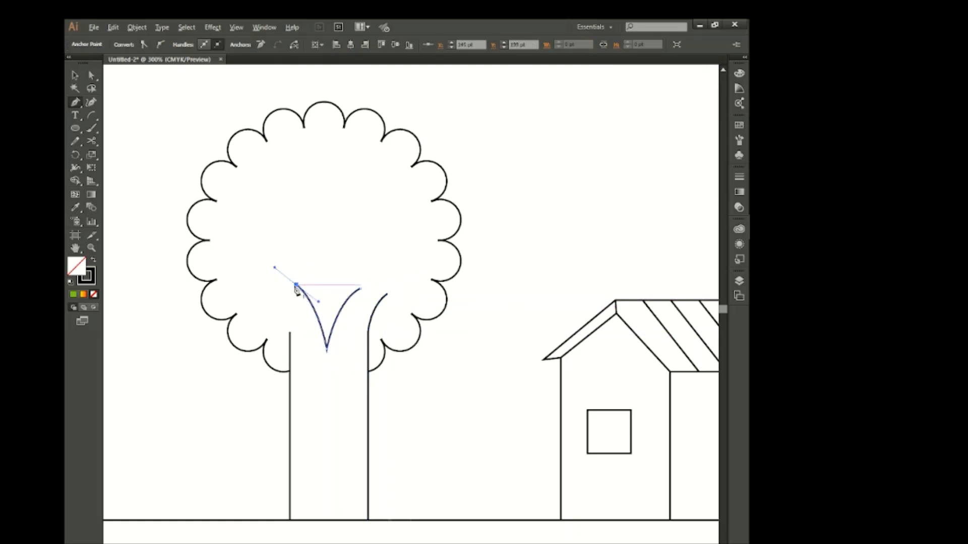
{"action": "left_click", "coordinate": [290, 332]}
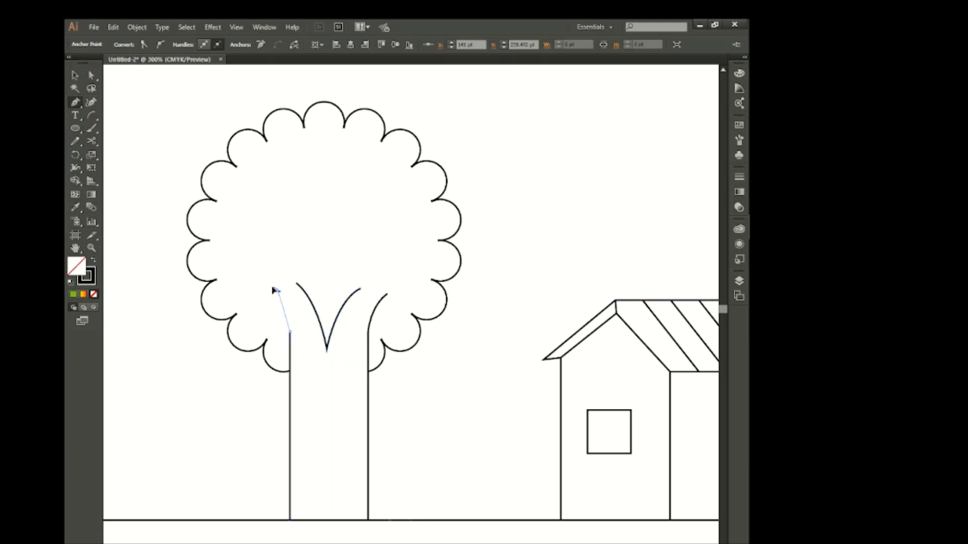
{"action": "left_click_drag", "start_coordinate": [276, 290], "coordinate": [259, 265]}
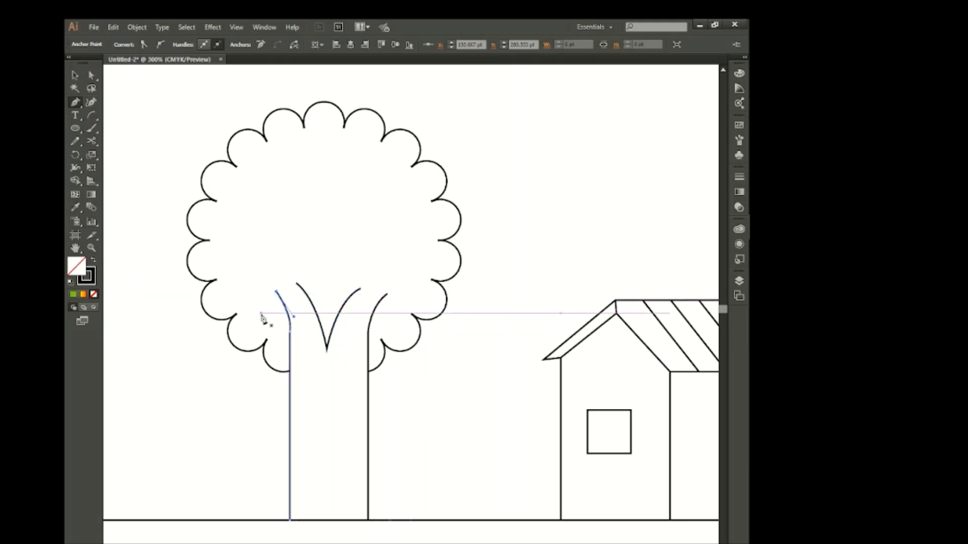
Sketch a wavy Pencil edge across the branch tops.
{"action": "left_click_drag", "start_coordinate": [75, 141], "coordinate": [114, 151]}
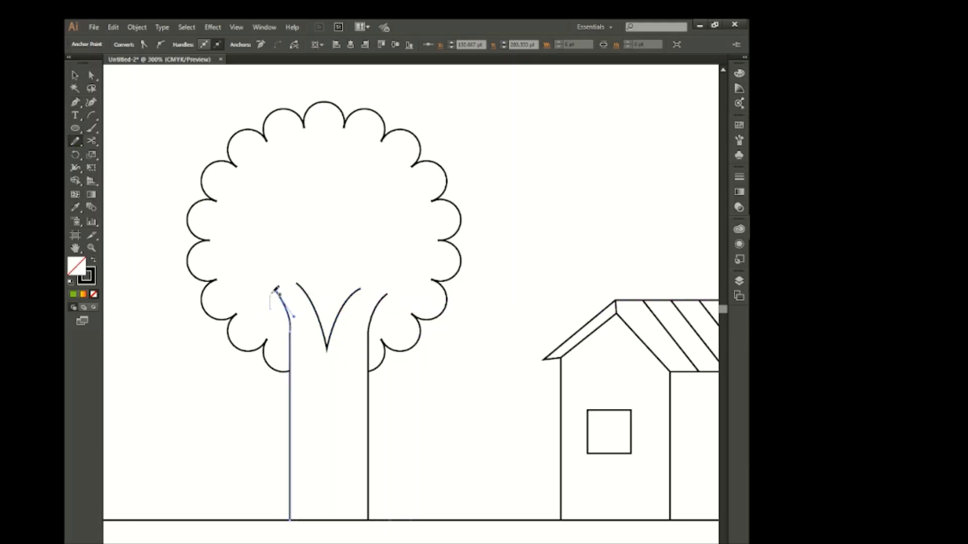
{"action": "left_click_drag", "start_coordinate": [313, 276], "coordinate": [310, 278]}
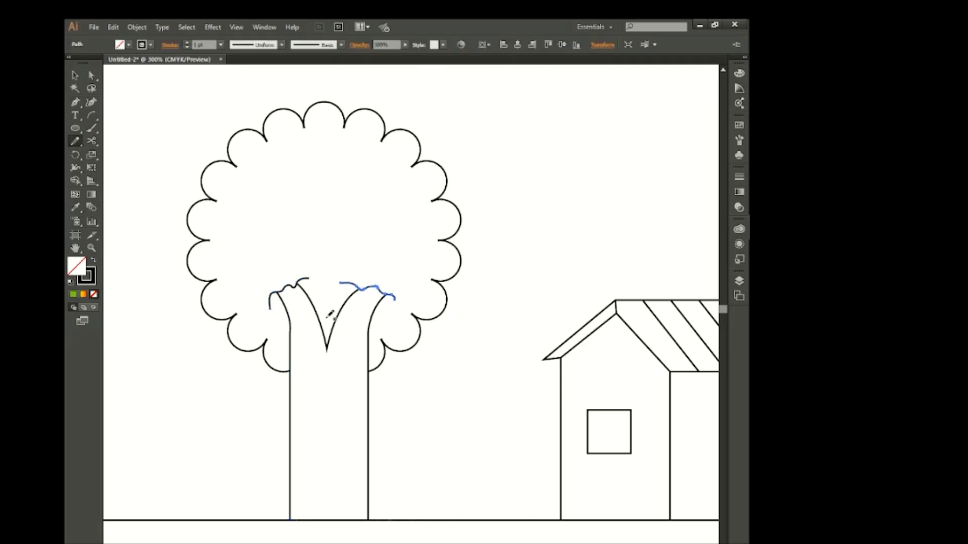
{"action": "left_click", "coordinate": [143, 139]}
{"action": "scroll", "coordinate": [440, 385], "scroll_direction": "down", "scroll_amount": 1}
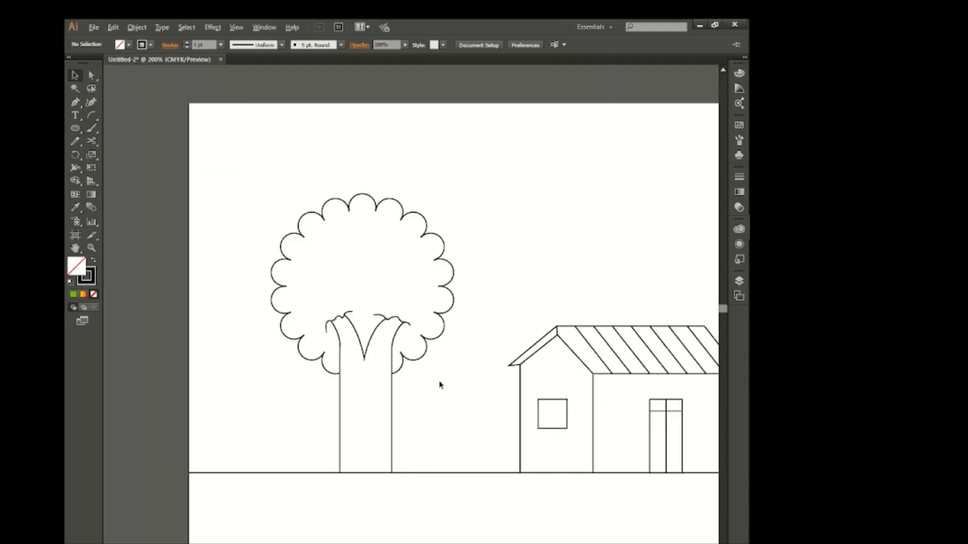
{"action": "scroll", "coordinate": [431, 379], "scroll_direction": "right", "scroll_amount": 2}
{"action": "scroll", "coordinate": [429, 378], "scroll_direction": "right", "scroll_amount": 4}
{"action": "scroll", "coordinate": [430, 375], "scroll_direction": "right", "scroll_amount": 3}
{"action": "scroll", "coordinate": [431, 379], "scroll_direction": "right", "scroll_amount": 4}
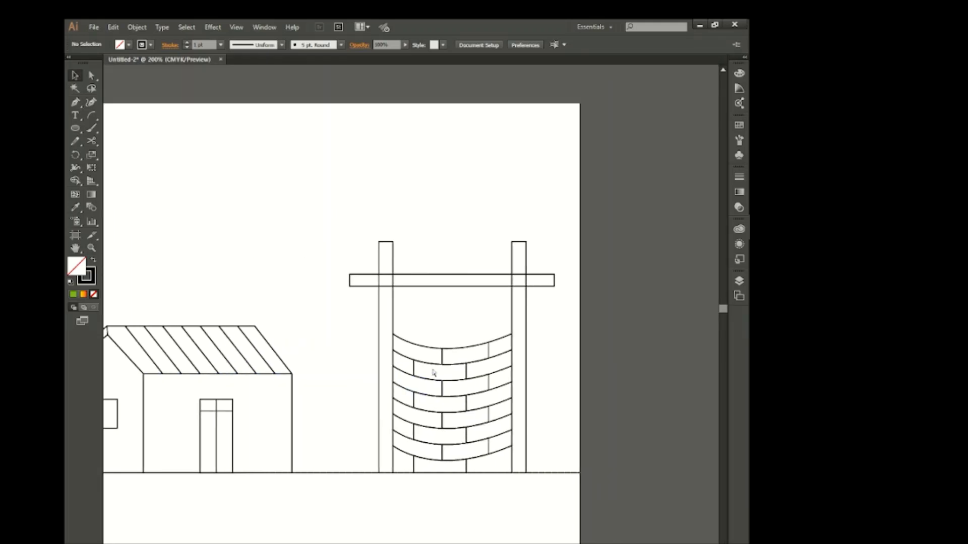
{"action": "scroll", "coordinate": [495, 365], "scroll_direction": "down", "scroll_amount": 1}
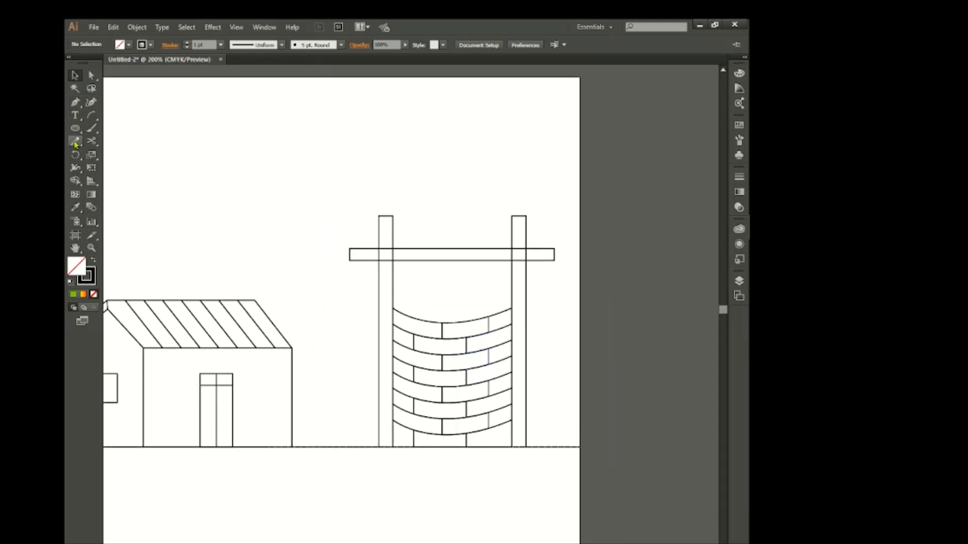
Bow a curved top edge over the well wall to finish its outline.
{"action": "left_click", "coordinate": [393, 308]}
{"action": "left_click_drag", "start_coordinate": [511, 308], "coordinate": [571, 346]}
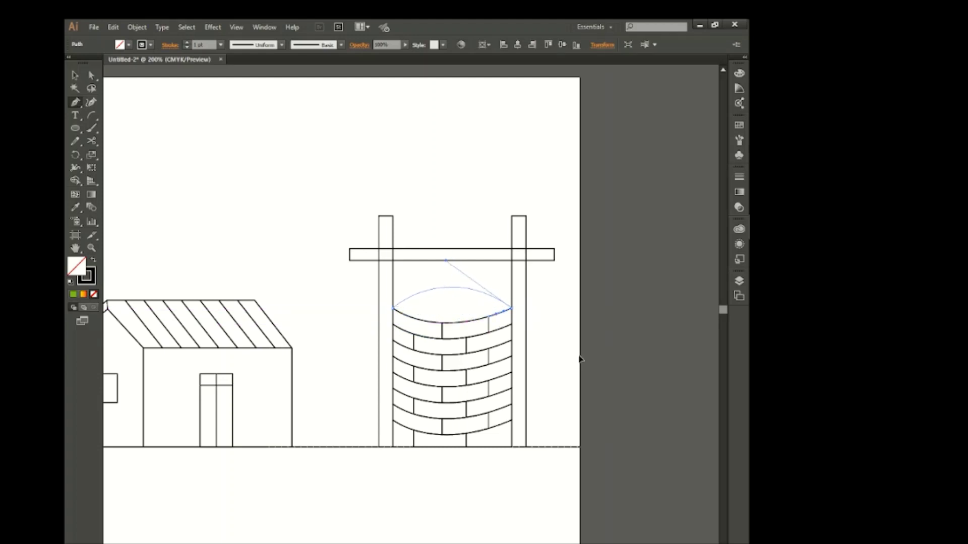
{"action": "left_click", "coordinate": [75, 74]}
Draw an oval across the well top, nudge it up-left and narrow it inside the rim.
{"action": "left_click", "coordinate": [127, 123]}
{"action": "left_click", "coordinate": [75, 128]}
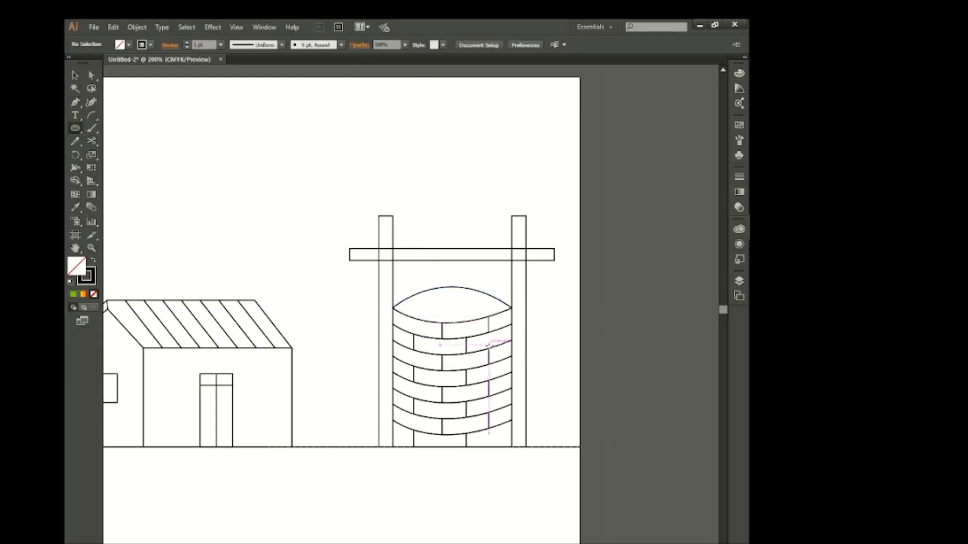
{"action": "left_click_drag", "start_coordinate": [413, 304], "coordinate": [516, 324]}
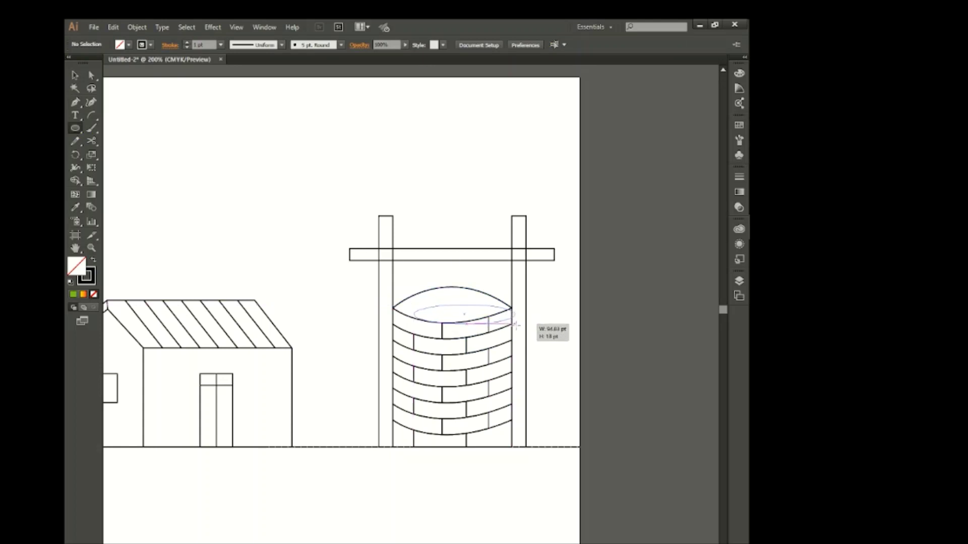
{"action": "key", "text": "Left"}
{"action": "key", "text": "Left"}
{"action": "key", "text": "Left"}
{"action": "key", "text": "Left"}
{"action": "key", "text": "Left"}
{"action": "key", "text": "Left"}
{"action": "key", "text": "Up"}
{"action": "key", "text": "Up"}
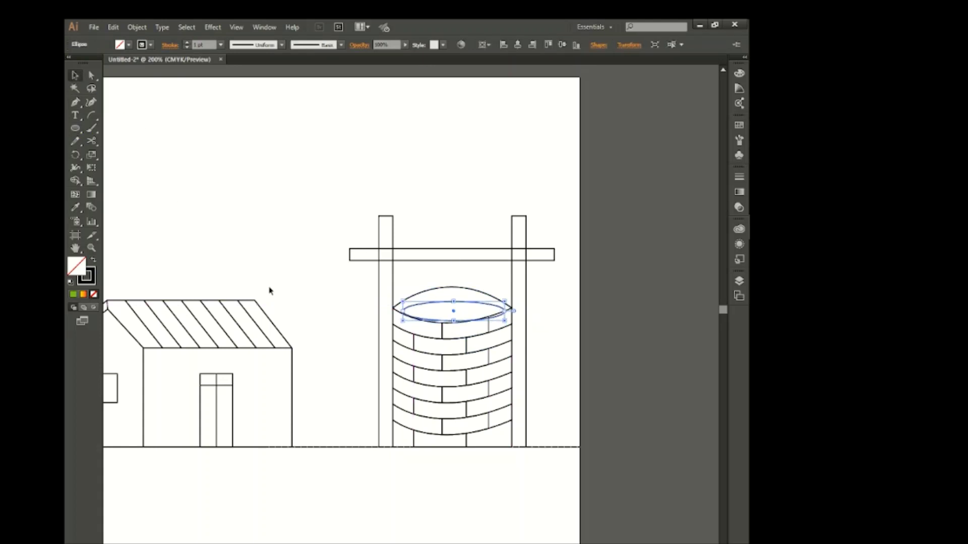
{"action": "key", "text": "Up"}
{"action": "key", "text": "Up"}
{"action": "key", "text": "Up"}
{"action": "left_click_drag", "start_coordinate": [452, 316], "coordinate": [498, 312]}
{"action": "left_click", "coordinate": [558, 329]}
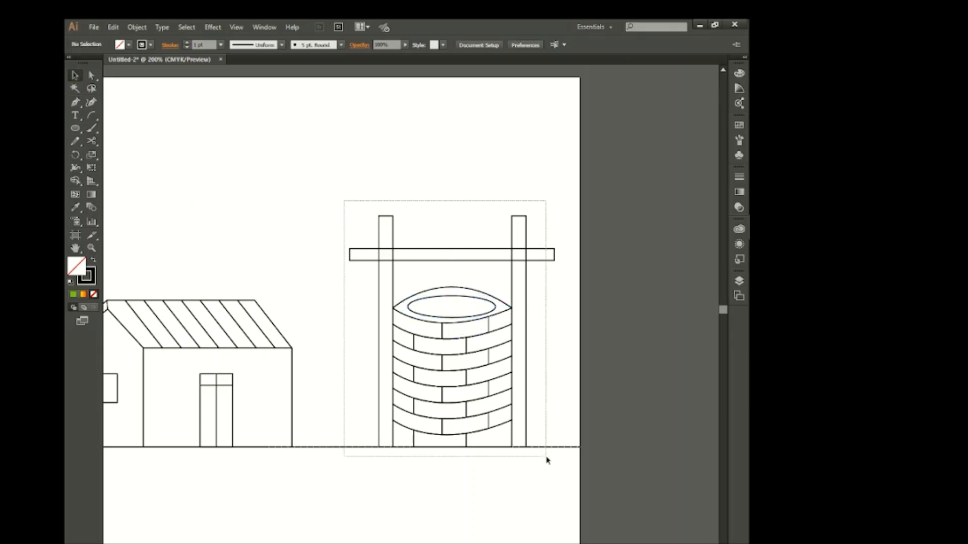
Select the well and fill three right-column bricks brown.
{"action": "left_click_drag", "start_coordinate": [379, 254], "coordinate": [546, 458]}
{"action": "left_click", "coordinate": [129, 45]}
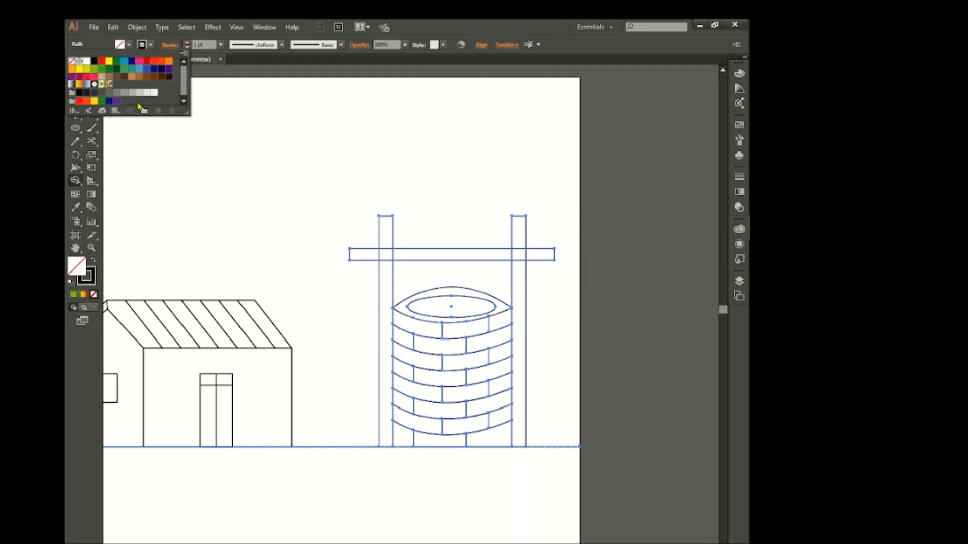
{"action": "left_click", "coordinate": [139, 76]}
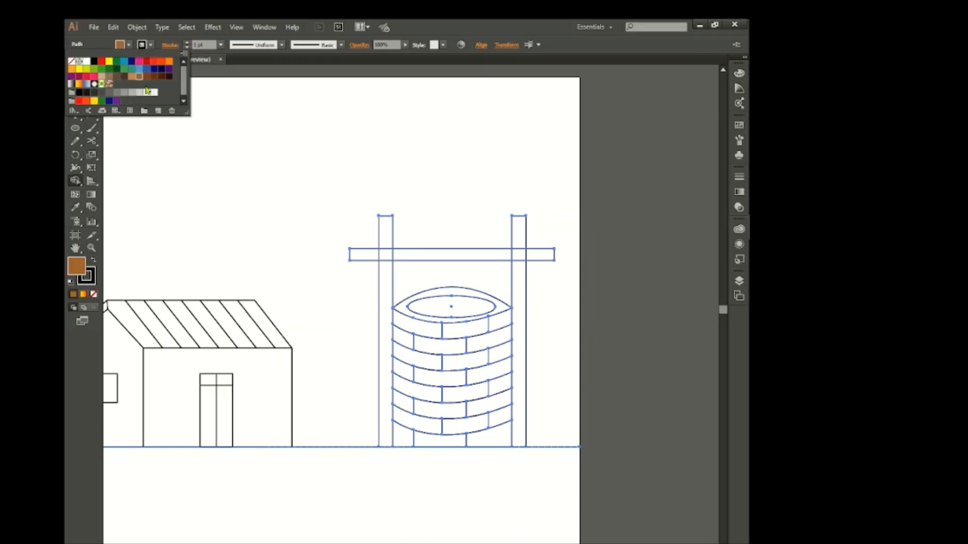
{"action": "left_click", "coordinate": [497, 330]}
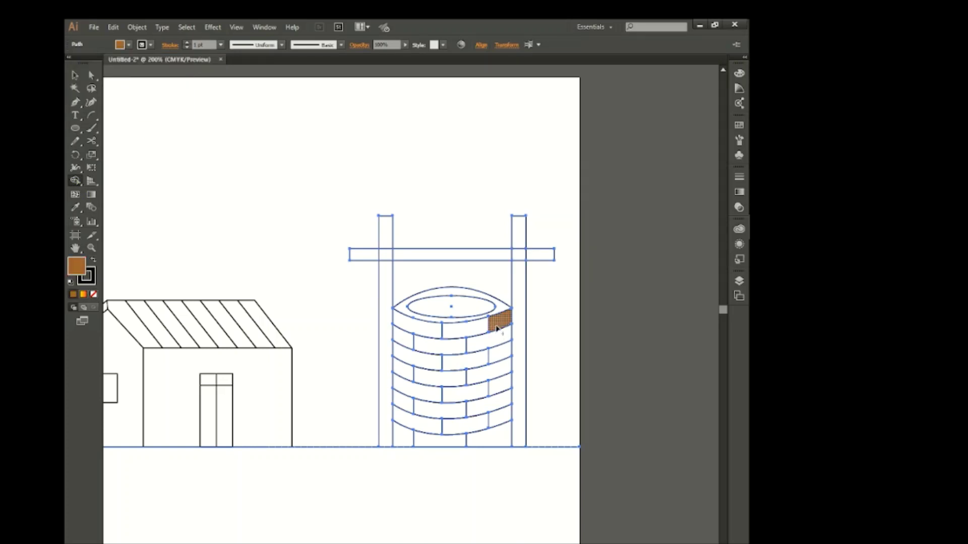
{"action": "left_click", "coordinate": [500, 385]}
{"action": "left_click", "coordinate": [503, 416]}
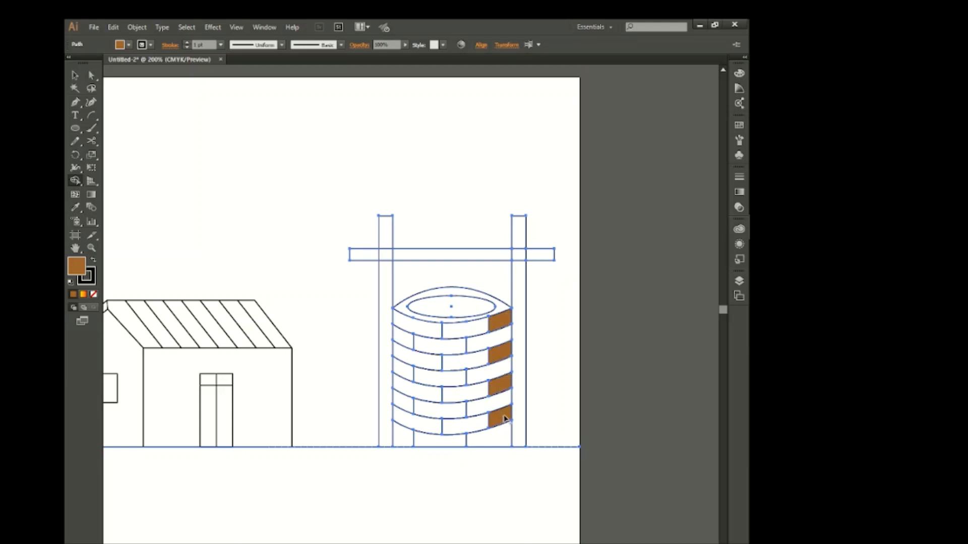
Fill the upper middle brick and the right-column bricks dark brown.
{"action": "left_click", "coordinate": [120, 44]}
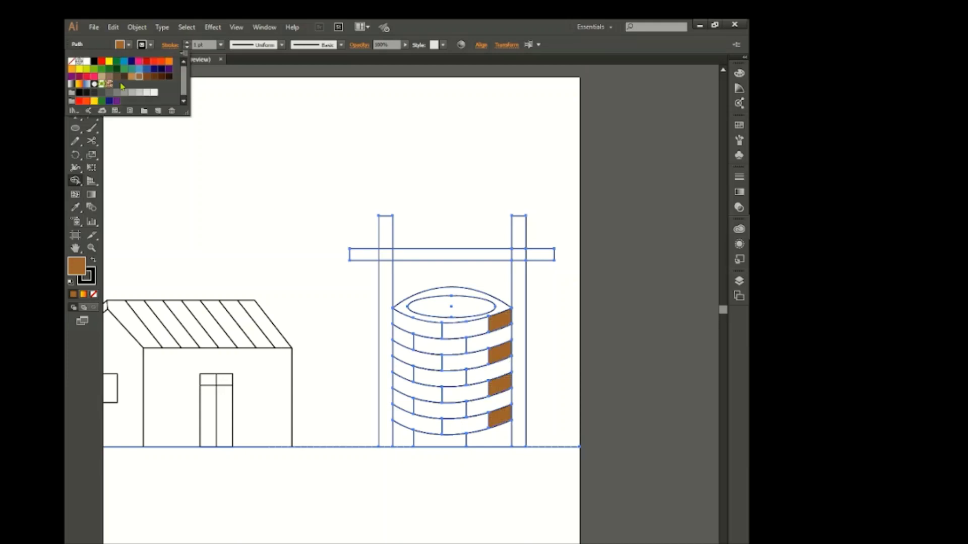
{"action": "left_click", "coordinate": [482, 372]}
{"action": "left_click", "coordinate": [463, 329]}
{"action": "left_click", "coordinate": [488, 340]}
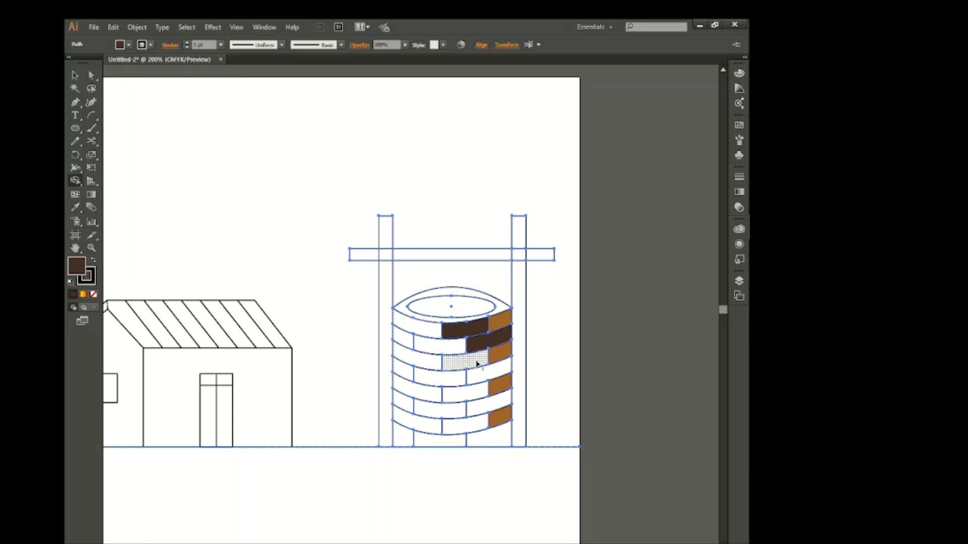
{"action": "key", "text": "ctrl+z"}
{"action": "key", "text": "ctrl+z"}
{"action": "left_click", "coordinate": [497, 341]}
{"action": "left_click", "coordinate": [498, 371]}
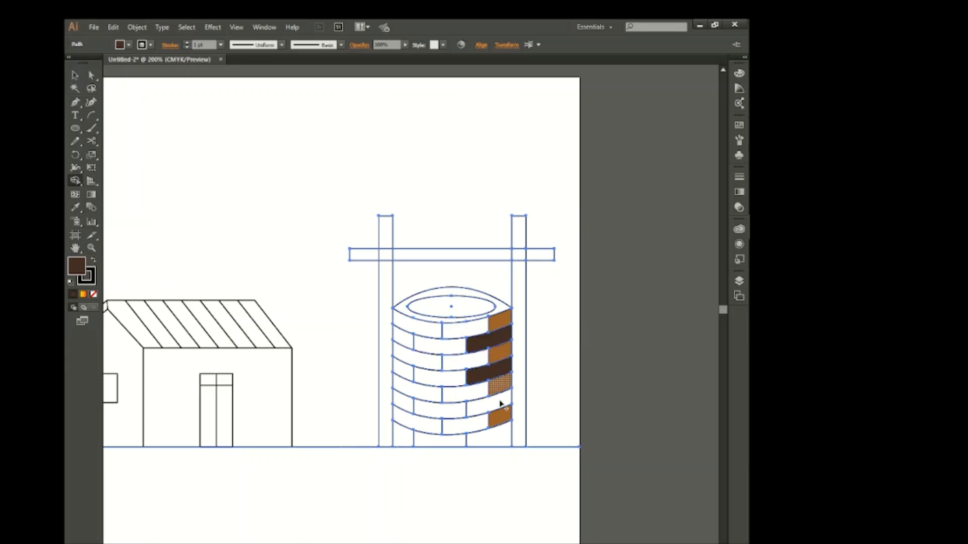
{"action": "left_click", "coordinate": [501, 403]}
{"action": "left_click", "coordinate": [499, 438]}
Fill the middle-column bricks with a lighter brown.
{"action": "left_click", "coordinate": [120, 44]}
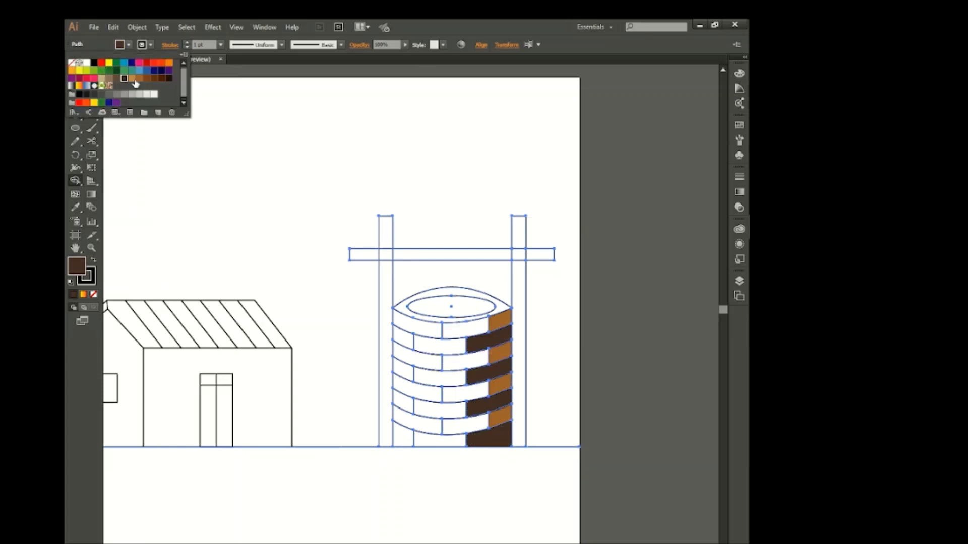
{"action": "left_click", "coordinate": [471, 327]}
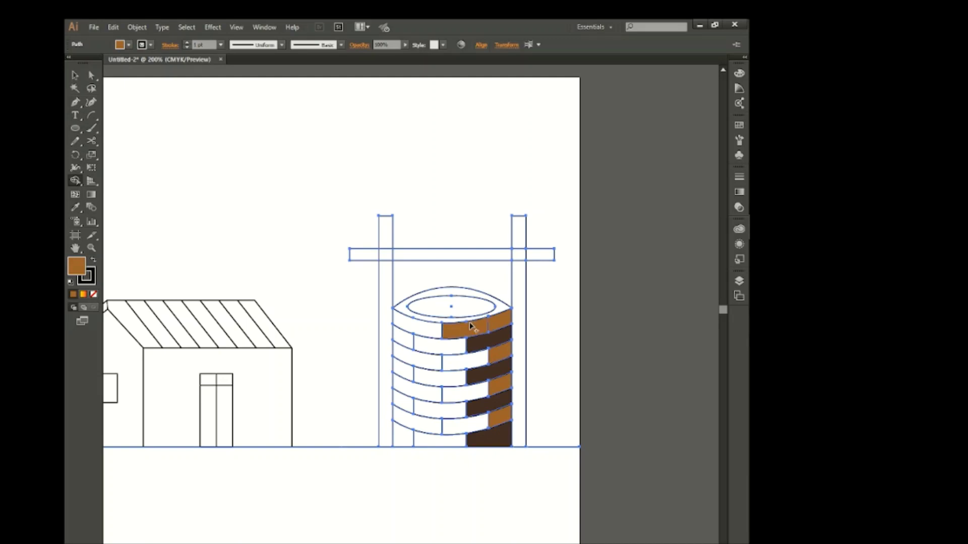
{"action": "left_click", "coordinate": [120, 44]}
{"action": "left_click", "coordinate": [134, 79]}
{"action": "left_click", "coordinate": [463, 331]}
{"action": "left_click", "coordinate": [467, 362]}
{"action": "left_click", "coordinate": [469, 394]}
{"action": "left_click", "coordinate": [470, 425]}
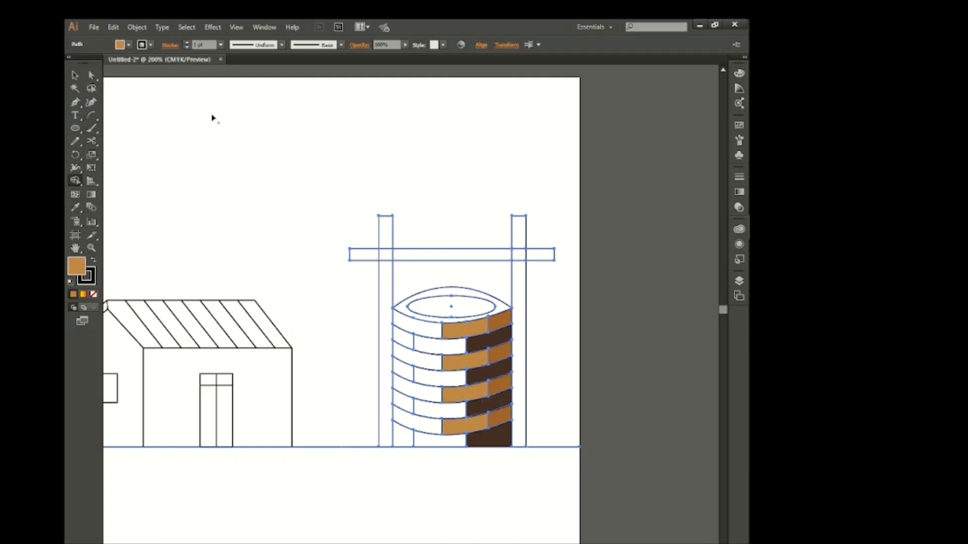
Fill the left bricks in rows 2, 4 and the lower rows medium brown.
{"action": "left_click", "coordinate": [124, 47]}
{"action": "left_click", "coordinate": [143, 92]}
{"action": "left_click", "coordinate": [439, 346]}
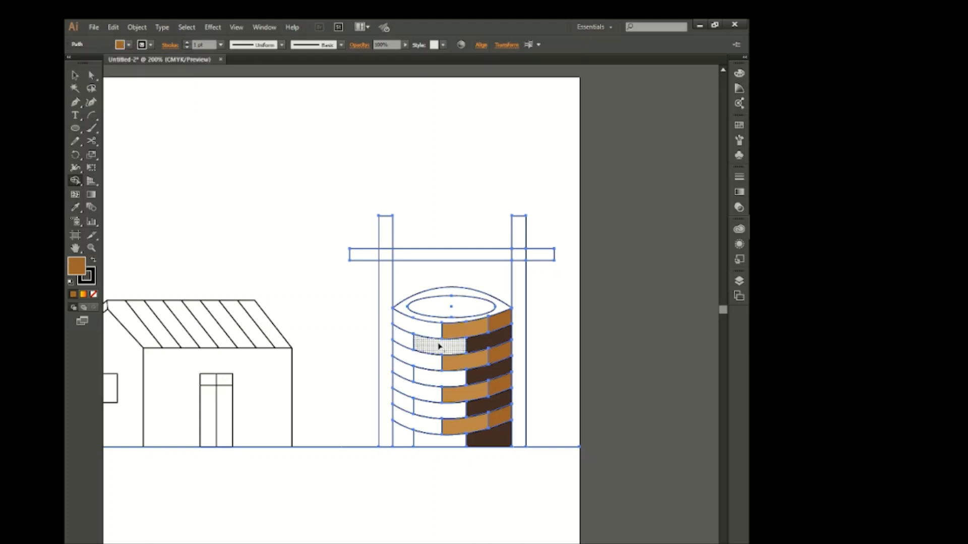
{"action": "left_click", "coordinate": [443, 377]}
{"action": "left_click", "coordinate": [438, 411]}
{"action": "left_click", "coordinate": [439, 439]}
Fill the left bricks in rows 1, 3, 5 and 7 a darker brown.
{"action": "left_click", "coordinate": [120, 45]}
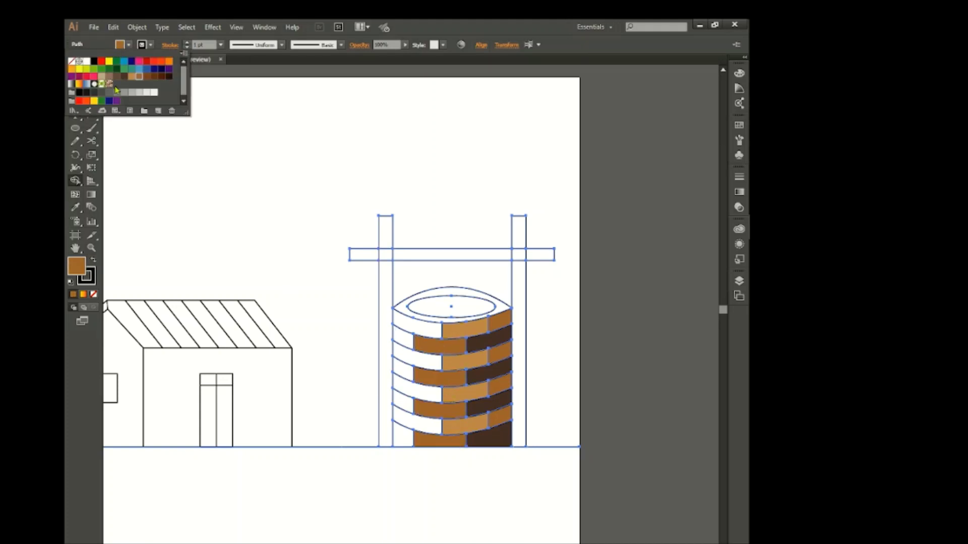
{"action": "left_click", "coordinate": [116, 90]}
{"action": "left_click", "coordinate": [424, 327]}
{"action": "left_click", "coordinate": [423, 358]}
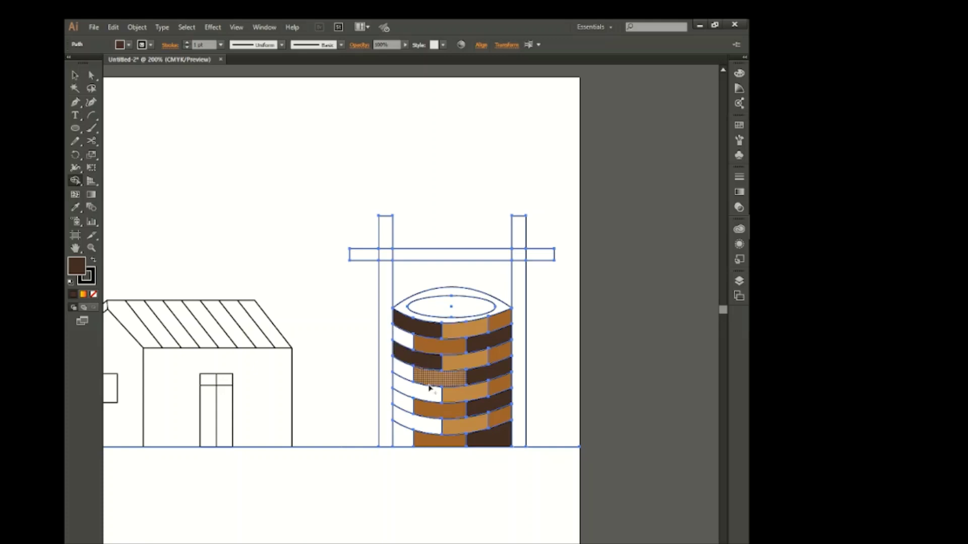
{"action": "left_click", "coordinate": [423, 390]}
{"action": "left_click", "coordinate": [427, 427]}
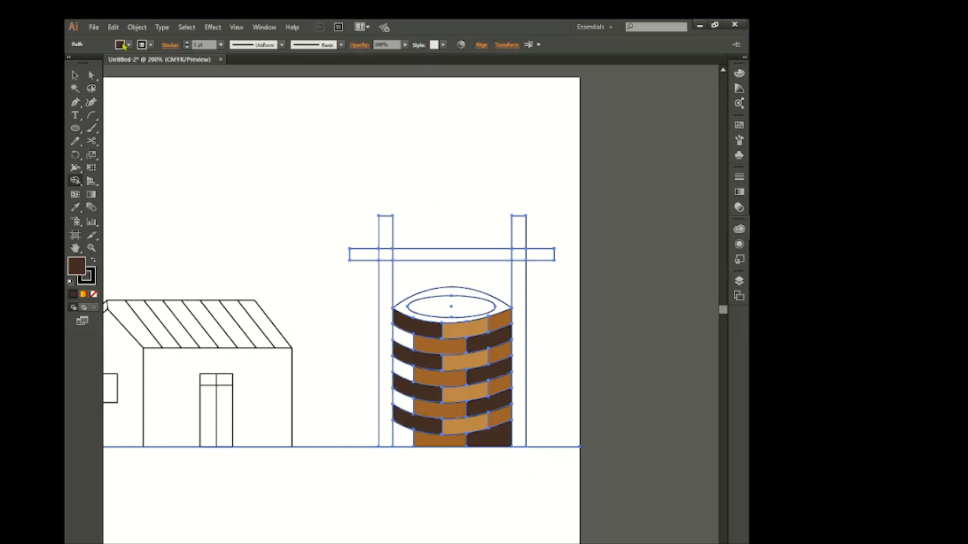
Fill the last two empty left bricks light brown.
{"action": "left_click", "coordinate": [123, 45]}
{"action": "left_click", "coordinate": [101, 89]}
{"action": "left_click", "coordinate": [404, 401]}
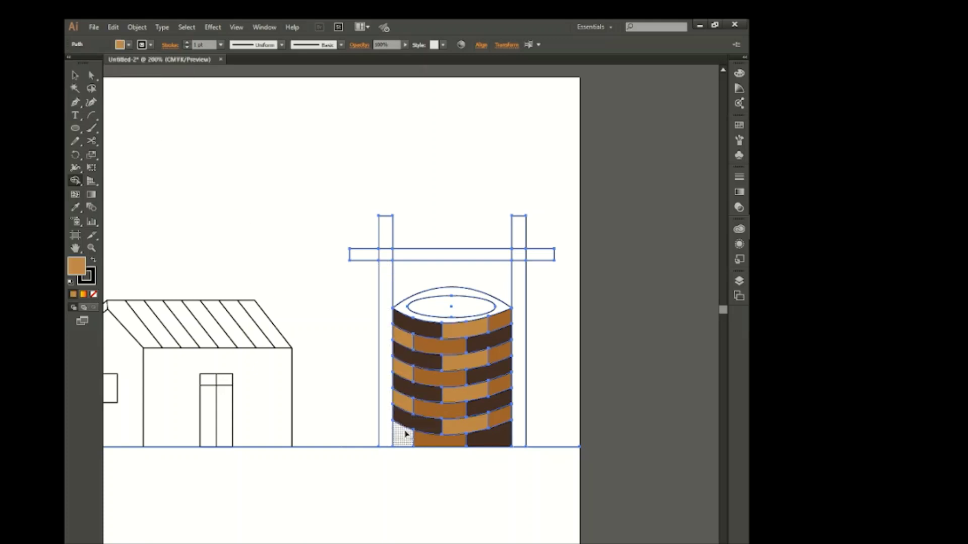
{"action": "left_click", "coordinate": [403, 436]}
Fill the well rim grey.
{"action": "left_click", "coordinate": [129, 46]}
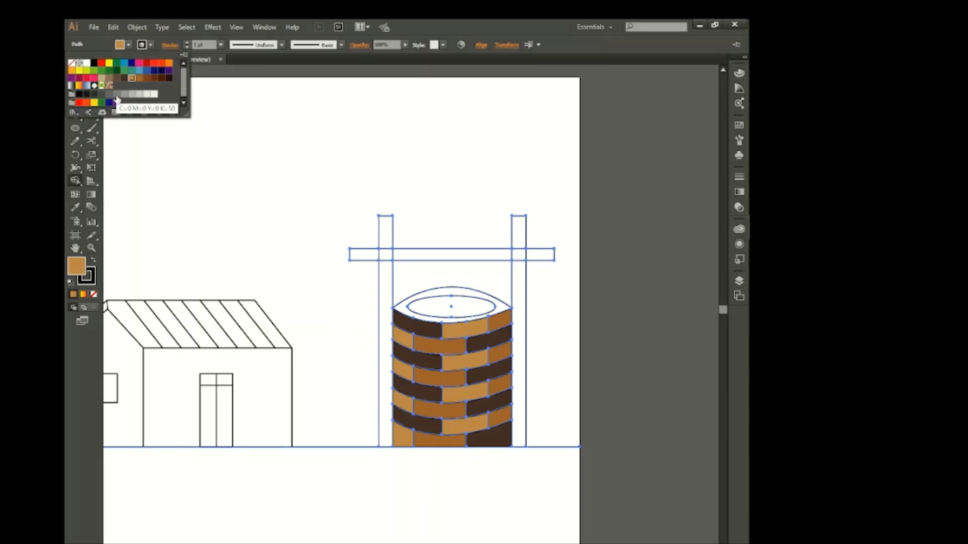
{"action": "left_click", "coordinate": [132, 79]}
{"action": "left_click", "coordinate": [450, 298]}
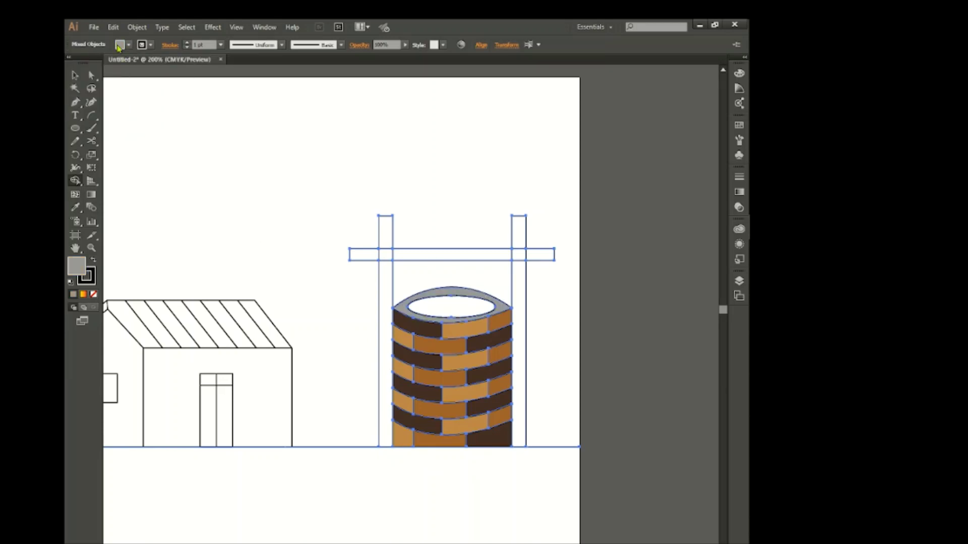
Fill the well's two posts and crossbar pieces green.
{"action": "left_click", "coordinate": [119, 45]}
{"action": "left_click", "coordinate": [94, 68]}
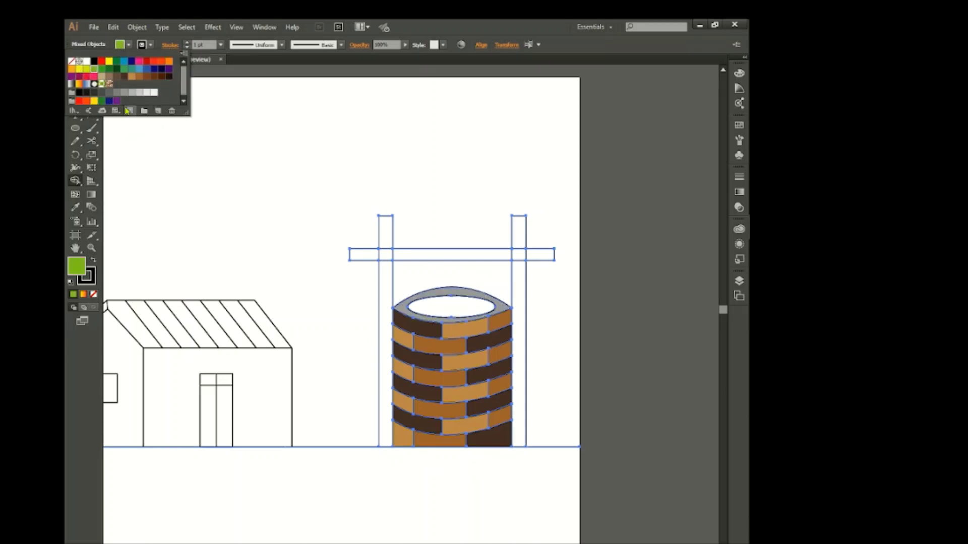
{"action": "left_click", "coordinate": [386, 244]}
{"action": "left_click", "coordinate": [519, 247]}
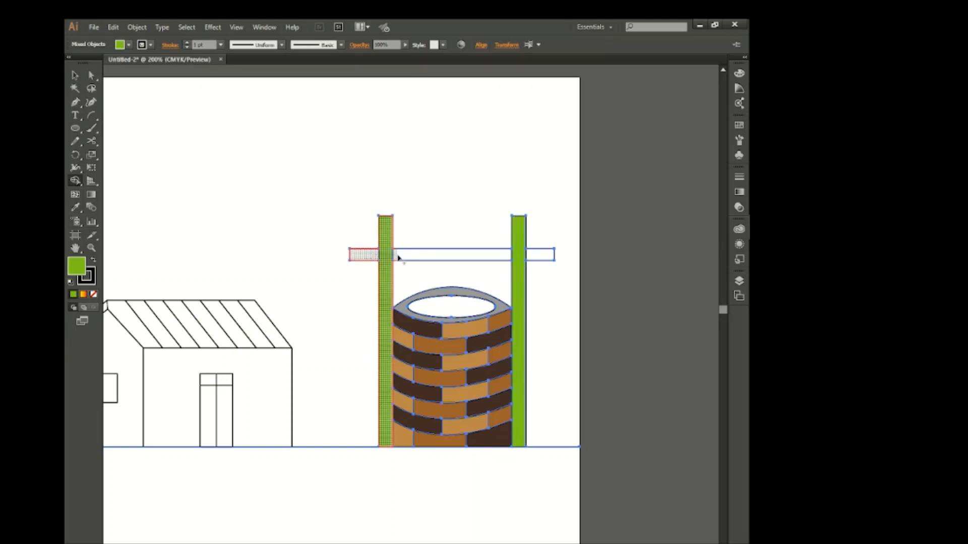
{"action": "left_click", "coordinate": [398, 258]}
{"action": "left_click", "coordinate": [529, 255]}
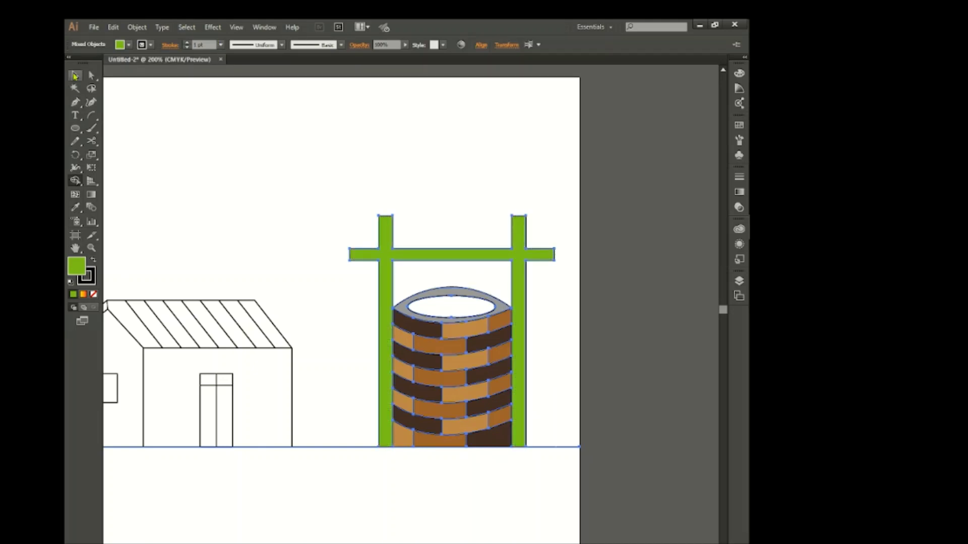
{"action": "left_click", "coordinate": [76, 76]}
{"action": "key", "text": "ctrl+shift+a"}
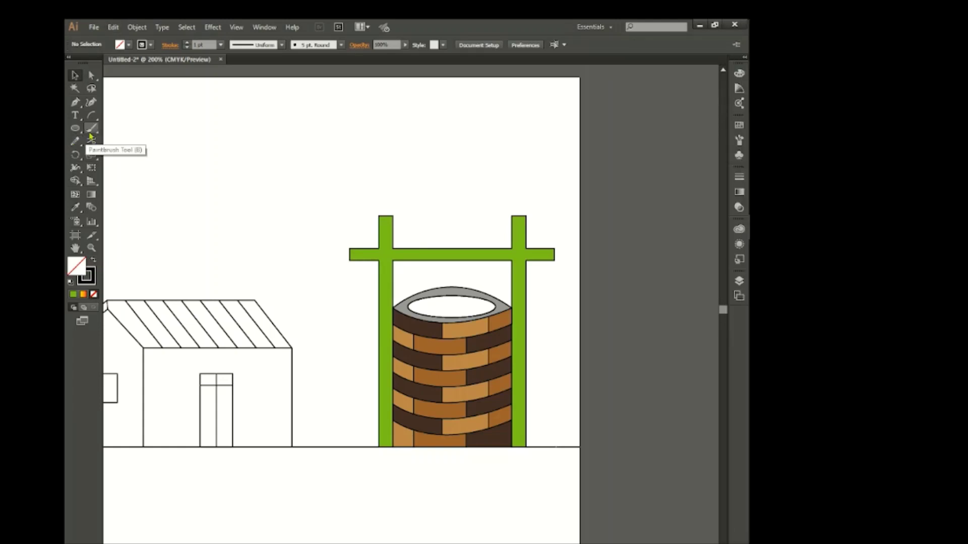
Draw a rope arc hanging from the crossbar down into the well.
{"action": "left_click", "coordinate": [91, 115]}
{"action": "left_click", "coordinate": [421, 248]}
{"action": "key", "text": "Return"}
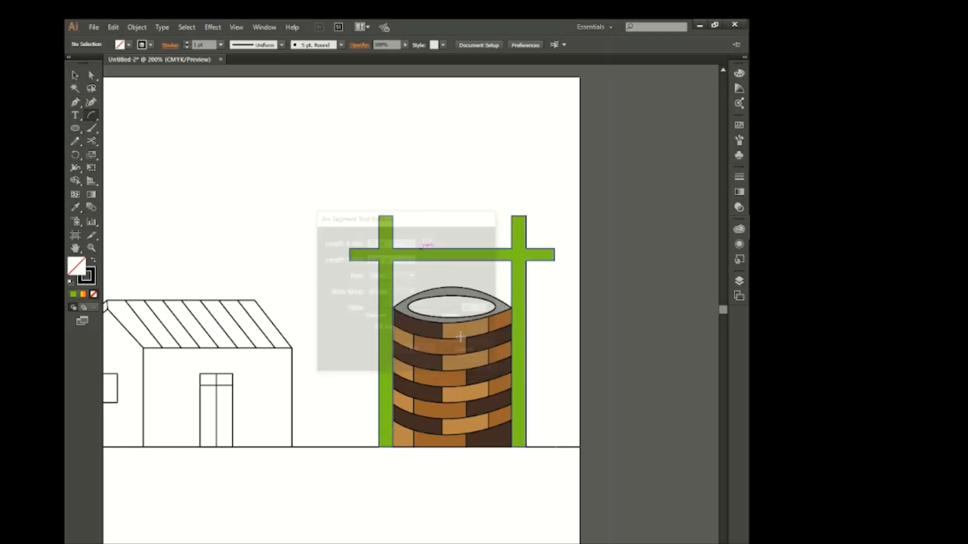
{"action": "mouse_move", "coordinate": [428, 248]}
{"action": "left_mouse_down"}
{"action": "mouse_move", "coordinate": [443, 264]}
{"action": "mouse_move", "coordinate": [447, 312]}
{"action": "left_mouse_up"}
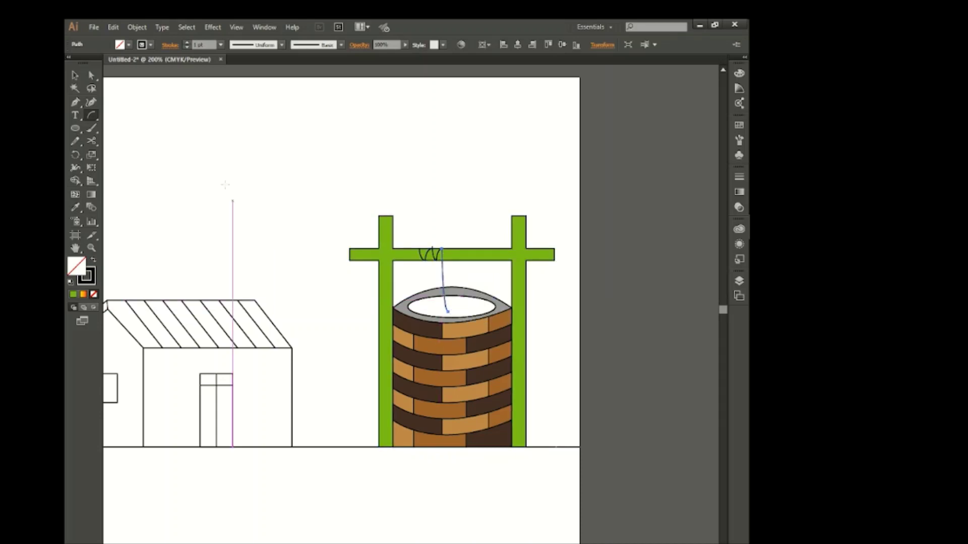
{"action": "left_click", "coordinate": [74, 76]}
{"action": "left_click", "coordinate": [260, 190]}
Fill the well's inner water ellipse blue and set its opacity to 47%.
{"action": "scroll", "coordinate": [364, 300], "scroll_direction": "left", "scroll_amount": 5}
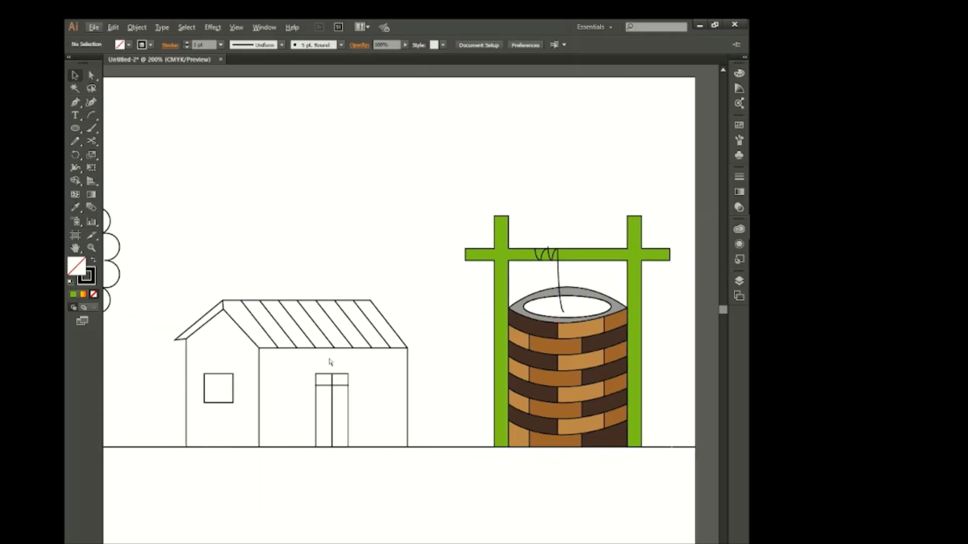
{"action": "scroll", "coordinate": [330, 361], "scroll_direction": "left", "scroll_amount": 1}
{"action": "scroll", "coordinate": [325, 357], "scroll_direction": "right", "scroll_amount": 3}
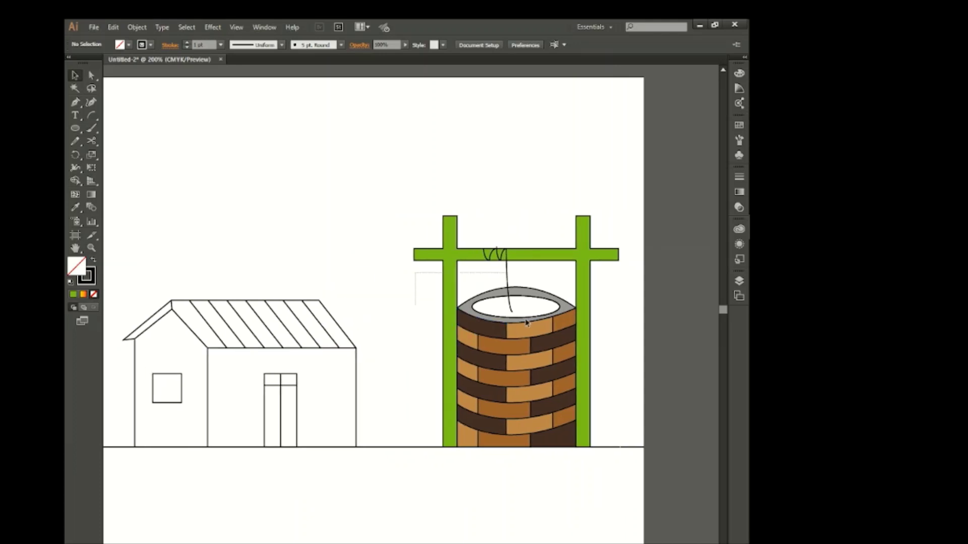
{"action": "left_click", "coordinate": [469, 337]}
{"action": "left_click", "coordinate": [75, 180]}
{"action": "left_click", "coordinate": [119, 45]}
{"action": "left_click", "coordinate": [140, 76]}
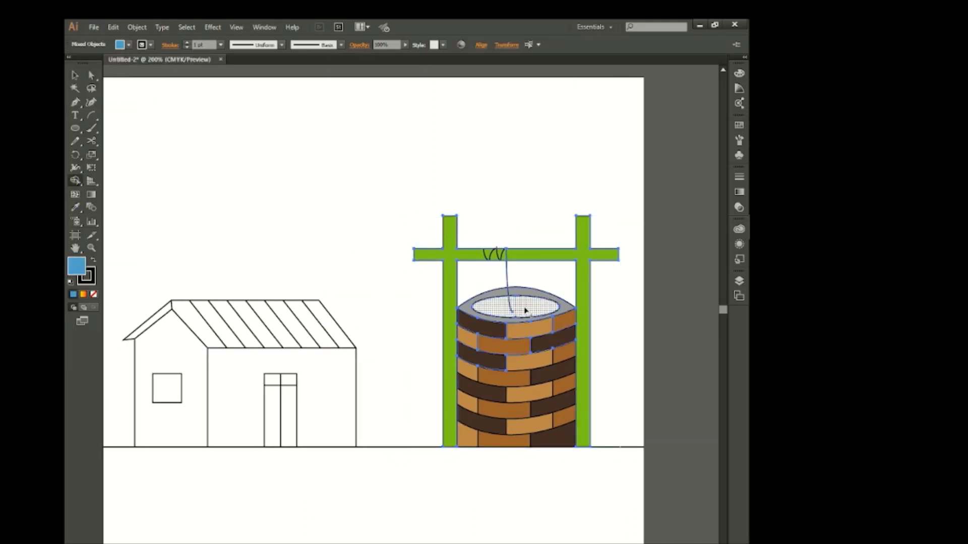
{"action": "left_click", "coordinate": [515, 307]}
{"action": "left_click", "coordinate": [75, 75]}
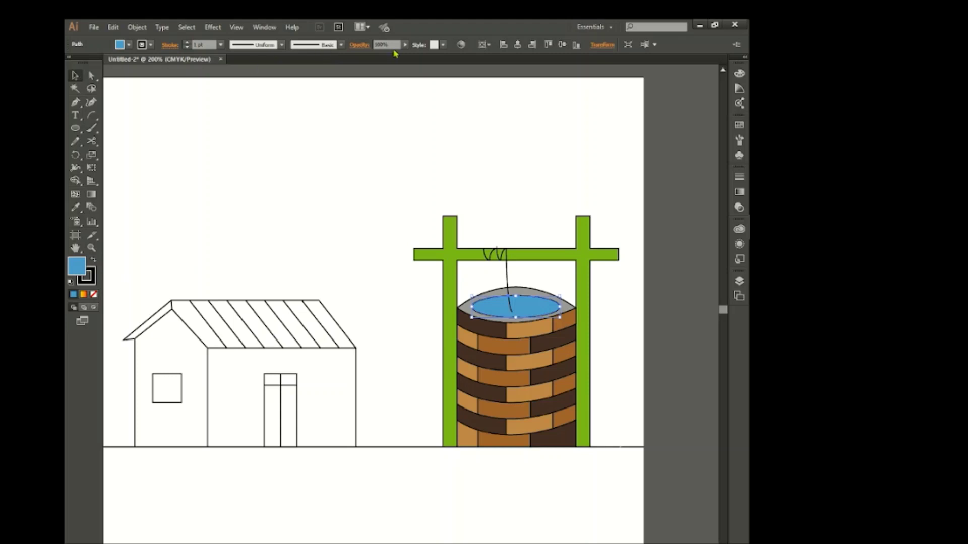
{"action": "type", "text": "47"}
{"action": "key", "text": "Return"}
{"action": "left_click", "coordinate": [321, 230]}
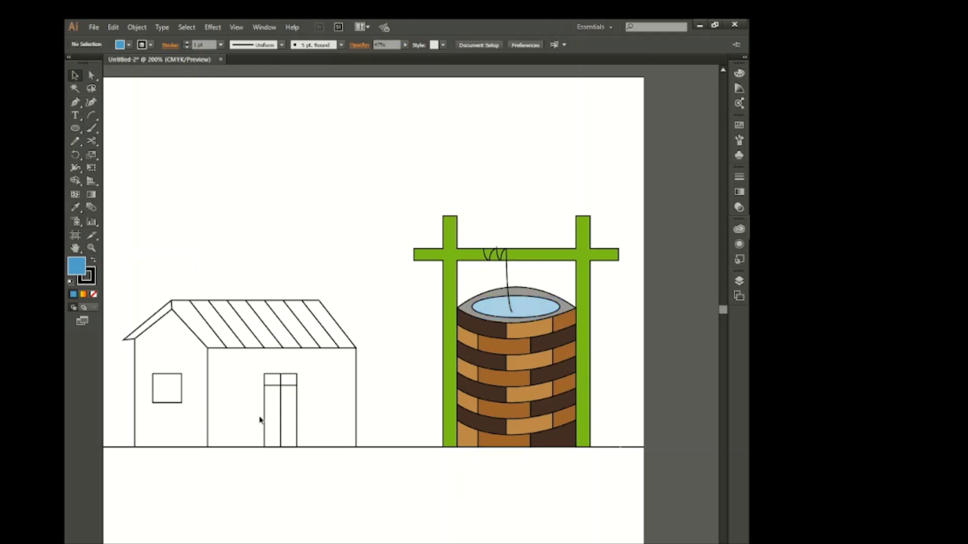
{"action": "scroll", "coordinate": [261, 420], "scroll_direction": "left", "scroll_amount": 3}
{"action": "scroll", "coordinate": [302, 409], "scroll_direction": "left", "scroll_amount": 2}
Use Shape Builder to fill the three roof stripes, door and window brown.
{"action": "scroll", "coordinate": [305, 407], "scroll_direction": "left", "scroll_amount": 2}
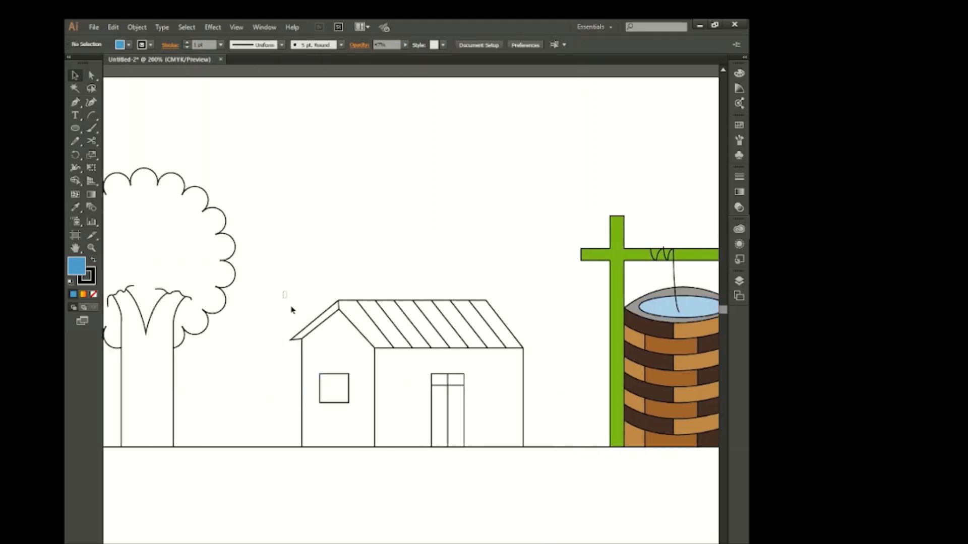
{"action": "left_click_drag", "start_coordinate": [285, 293], "coordinate": [542, 462]}
{"action": "left_click", "coordinate": [77, 180]}
{"action": "left_click", "coordinate": [129, 45]}
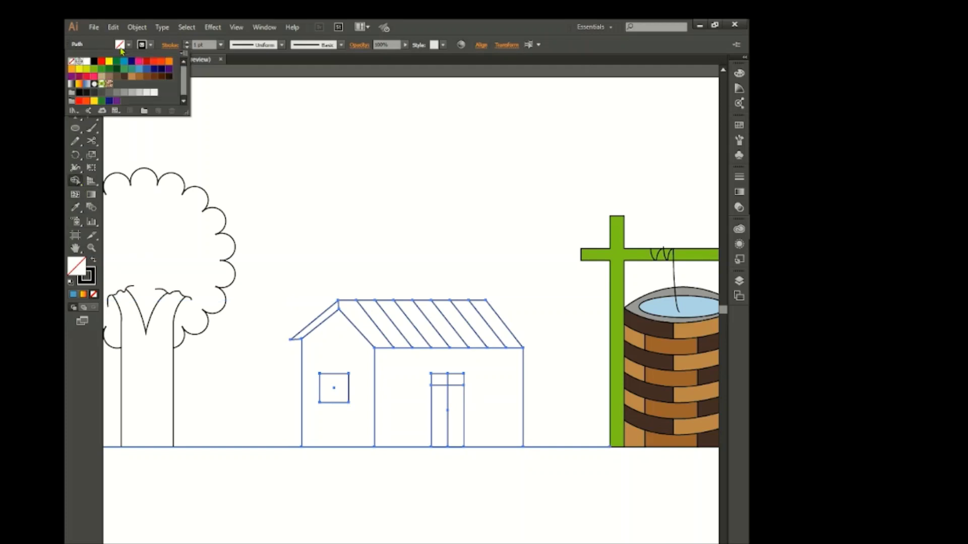
{"action": "left_click", "coordinate": [132, 76]}
{"action": "left_click", "coordinate": [497, 327]}
{"action": "left_click", "coordinate": [458, 328]}
{"action": "left_click", "coordinate": [422, 328]}
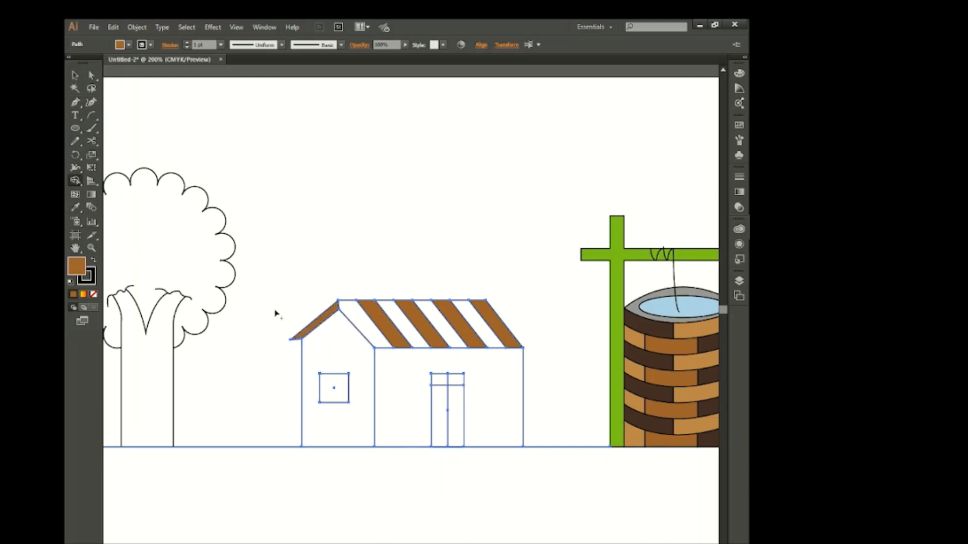
{"action": "left_click", "coordinate": [456, 426]}
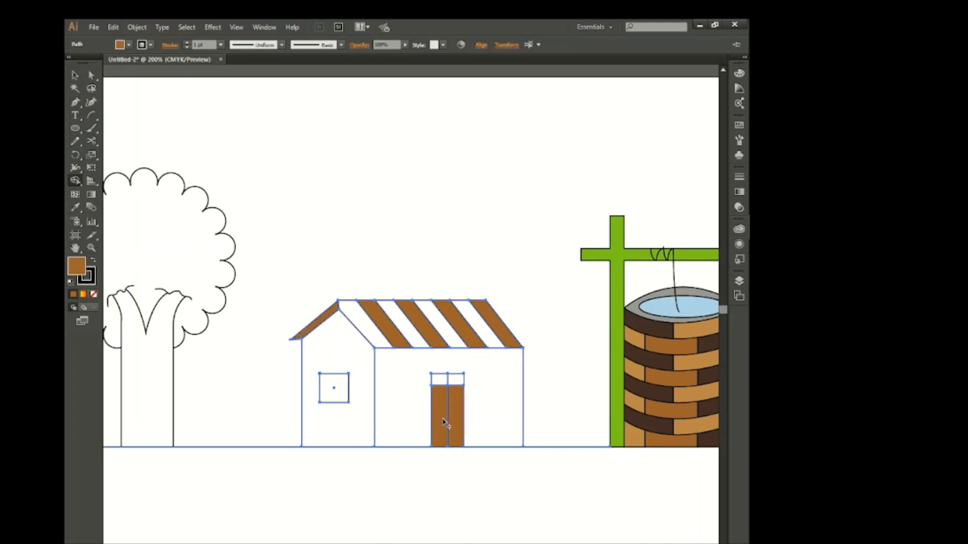
{"action": "left_click", "coordinate": [334, 388]}
Fill the house walls yellow-green, merging the wall and transom into one piece.
{"action": "left_click", "coordinate": [128, 45]}
{"action": "left_click", "coordinate": [89, 74]}
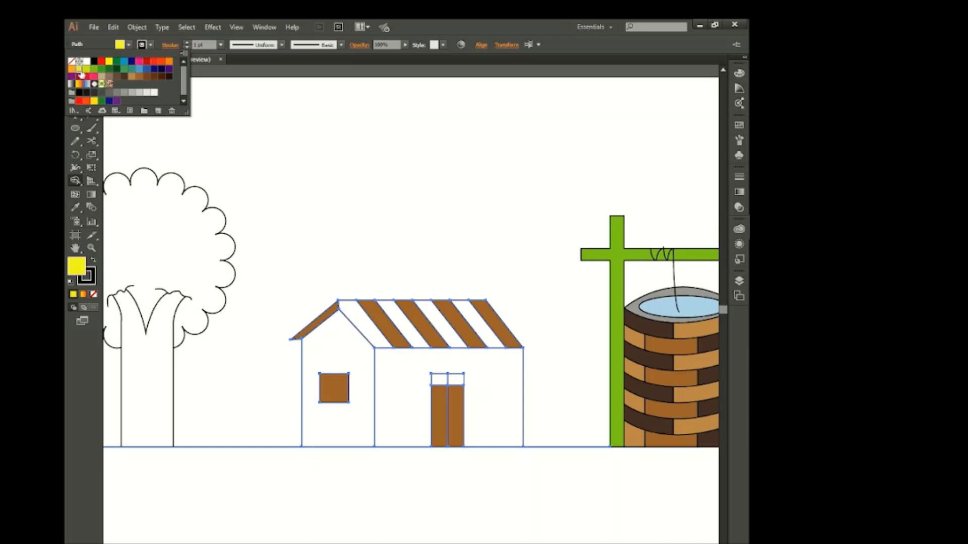
{"action": "left_click", "coordinate": [350, 351]}
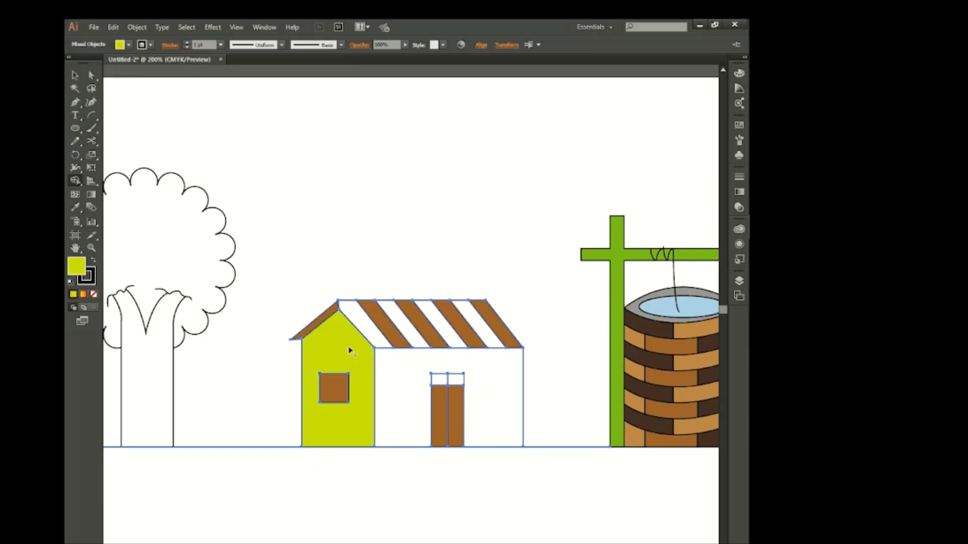
{"action": "left_click", "coordinate": [485, 405]}
{"action": "left_click_drag", "start_coordinate": [438, 379], "coordinate": [457, 379]}
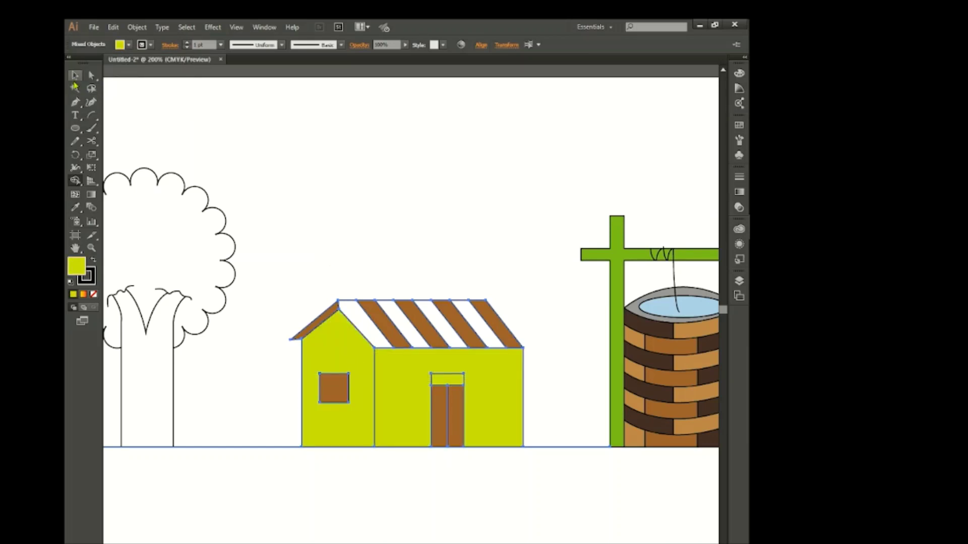
{"action": "key", "text": "v"}
{"action": "left_click", "coordinate": [432, 453]}
Fill the treetop green.
{"action": "scroll", "coordinate": [423, 454], "scroll_direction": "left", "scroll_amount": 2}
{"action": "scroll", "coordinate": [398, 444], "scroll_direction": "left", "scroll_amount": 3}
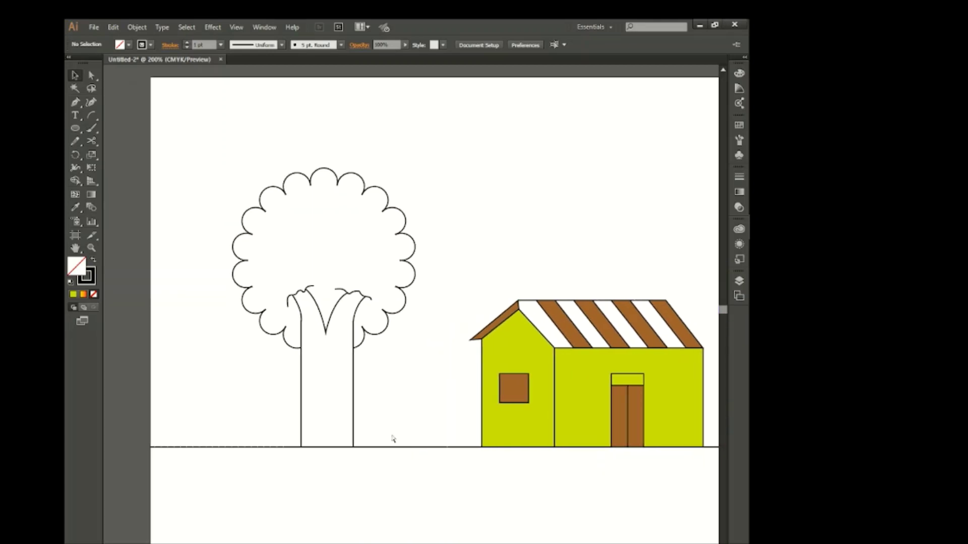
{"action": "scroll", "coordinate": [393, 439], "scroll_direction": "right", "scroll_amount": 1}
{"action": "left_click_drag", "start_coordinate": [173, 170], "coordinate": [376, 381]}
{"action": "left_click", "coordinate": [129, 45]}
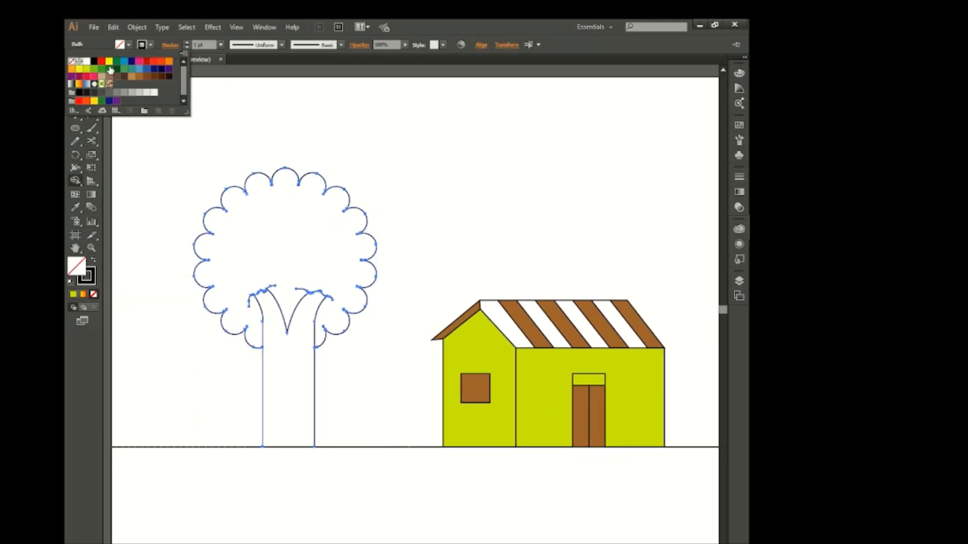
{"action": "left_click", "coordinate": [95, 73]}
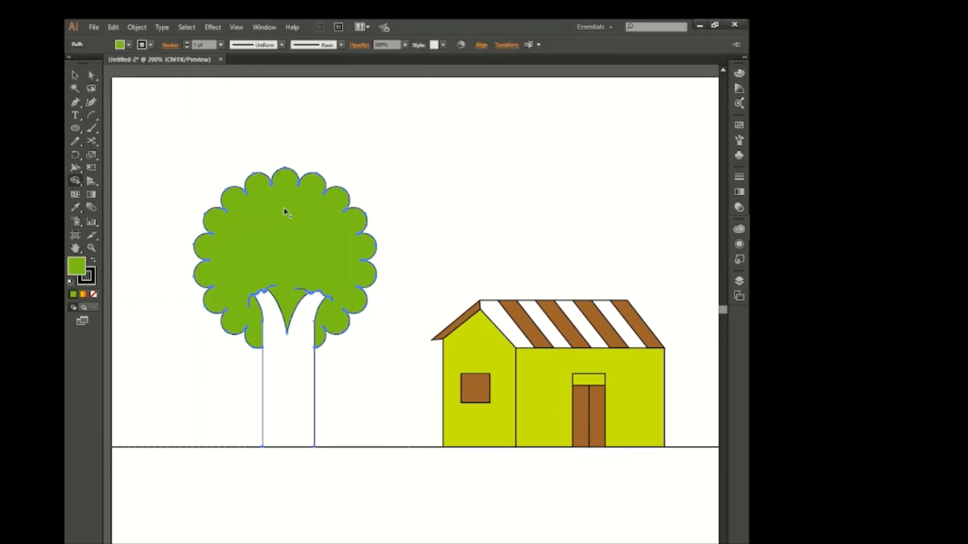
Draw two road lines from the door to the page bottom, plus a ground ellipse beside them.
{"action": "left_click", "coordinate": [434, 341]}
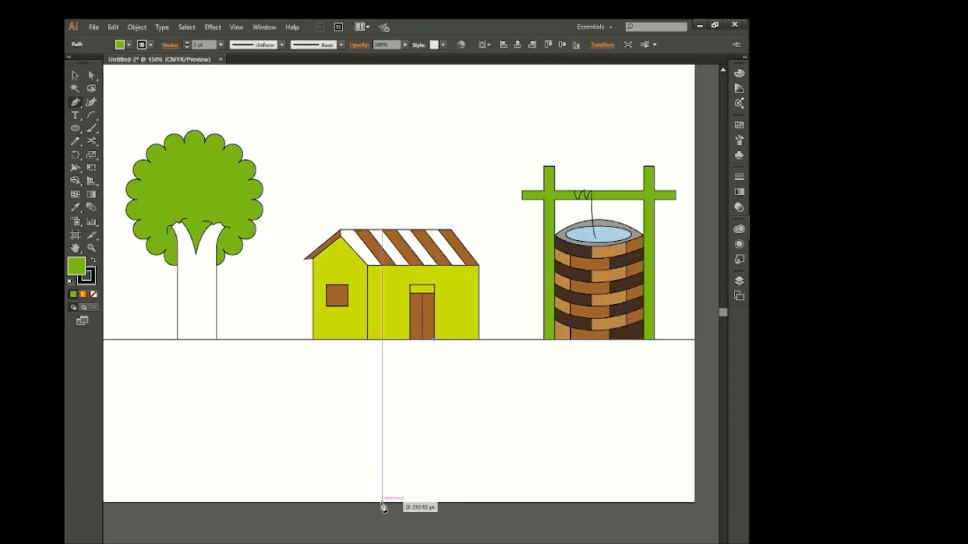
{"action": "left_click", "coordinate": [381, 502]}
{"action": "left_click", "coordinate": [411, 341]}
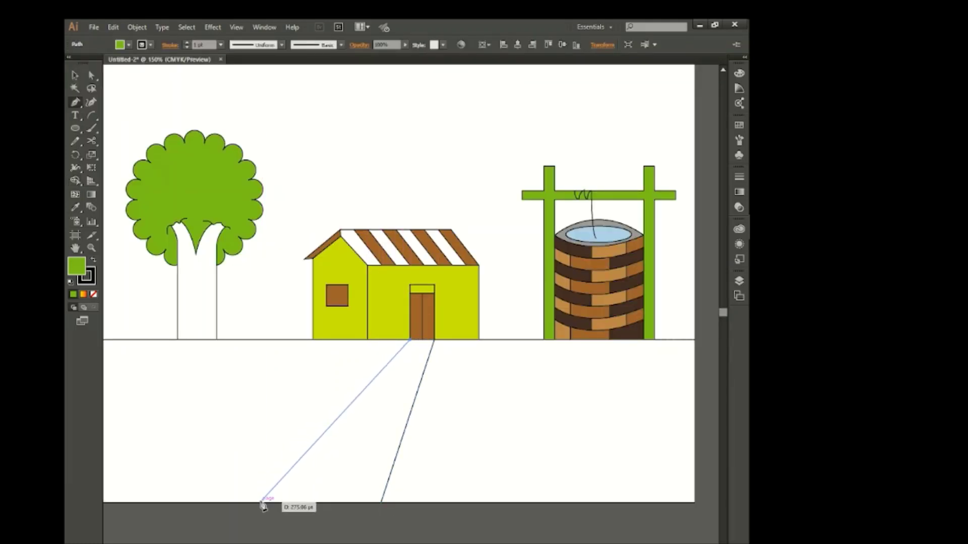
{"action": "left_click", "coordinate": [263, 502]}
{"action": "left_click", "coordinate": [74, 128]}
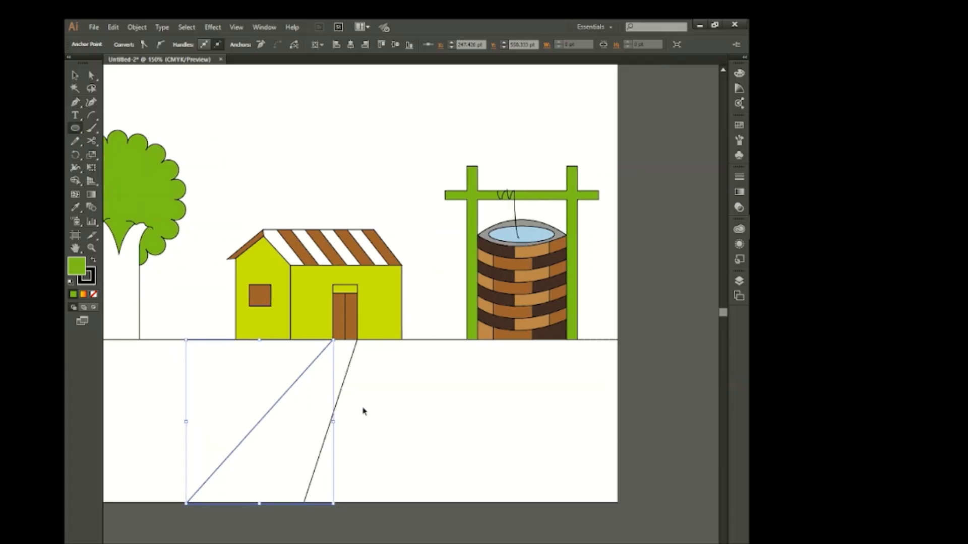
{"action": "scroll", "coordinate": [363, 411], "scroll_direction": "right", "scroll_amount": 5}
{"action": "mouse_move", "coordinate": [366, 374]}
{"action": "left_mouse_down"}
{"action": "mouse_move", "coordinate": [539, 449]}
{"action": "mouse_move", "coordinate": [519, 438]}
{"action": "left_mouse_up"}
Remove the ellipse's fill and scale a slightly smaller inner copy inside it.
{"action": "left_click", "coordinate": [124, 45]}
{"action": "left_click", "coordinate": [72, 63]}
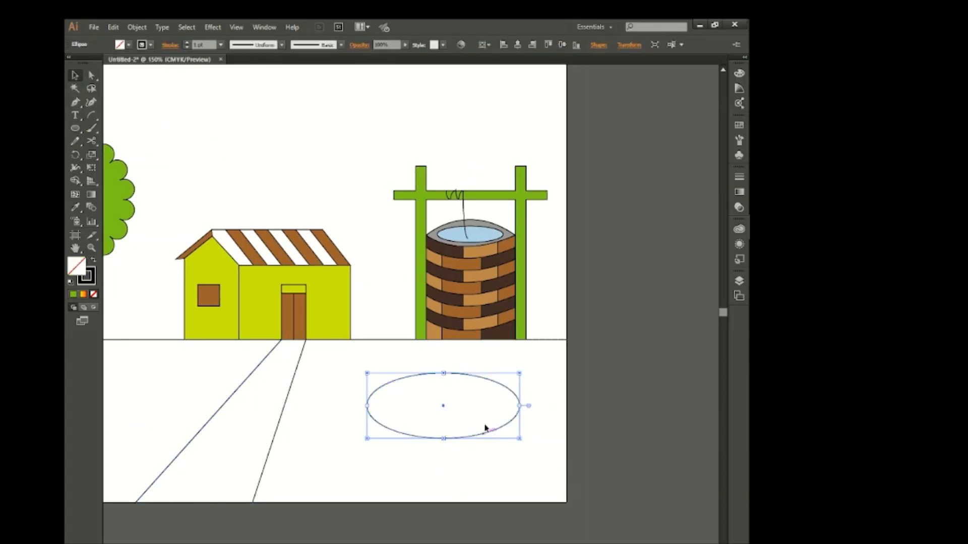
{"action": "key", "text": "v"}
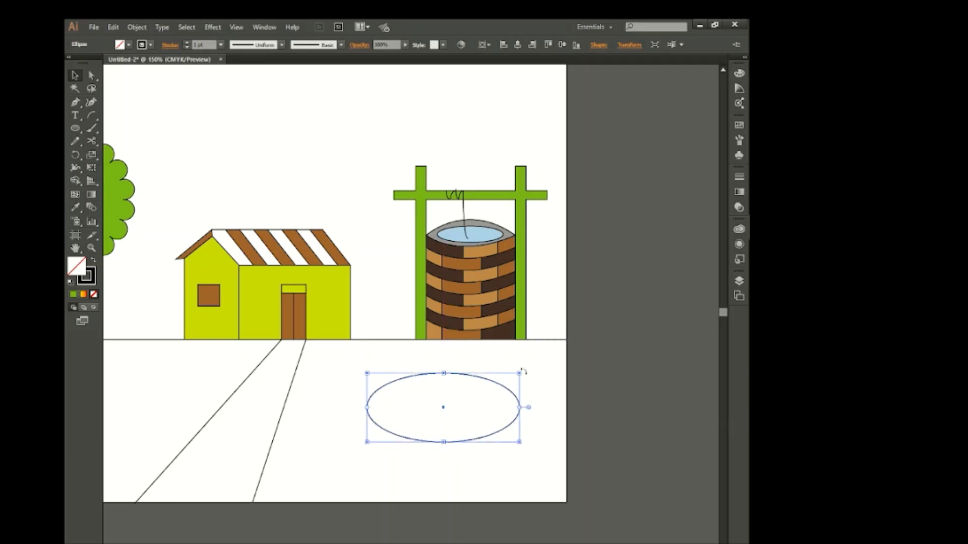
{"action": "left_click_drag", "start_coordinate": [521, 372], "coordinate": [515, 375]}
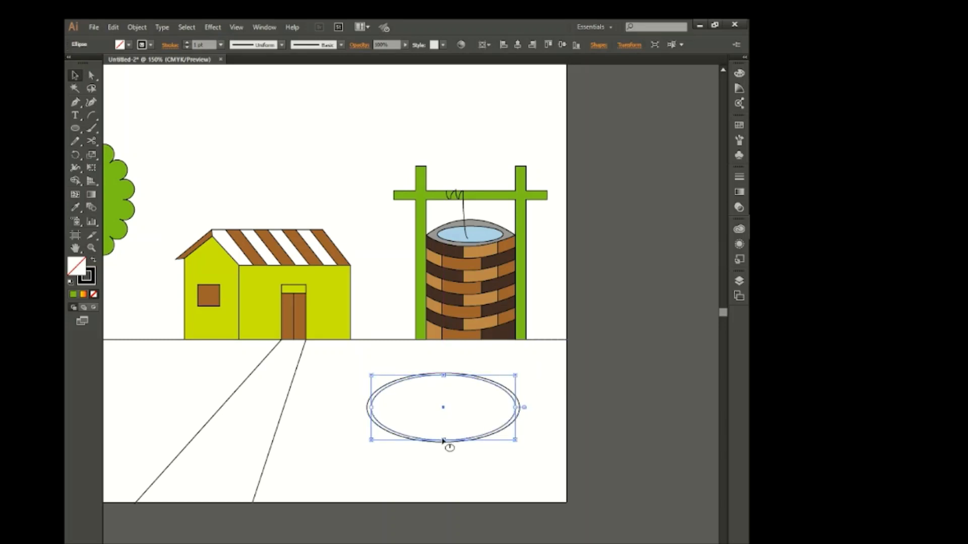
{"action": "scroll", "coordinate": [444, 441], "scroll_direction": "up", "scroll_amount": 1}
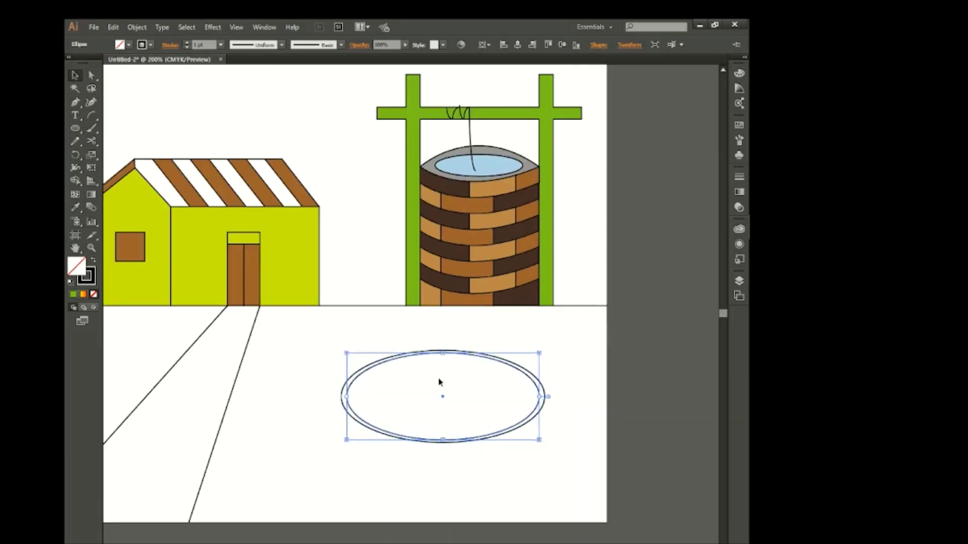
{"action": "left_click_drag", "start_coordinate": [444, 355], "coordinate": [445, 356]}
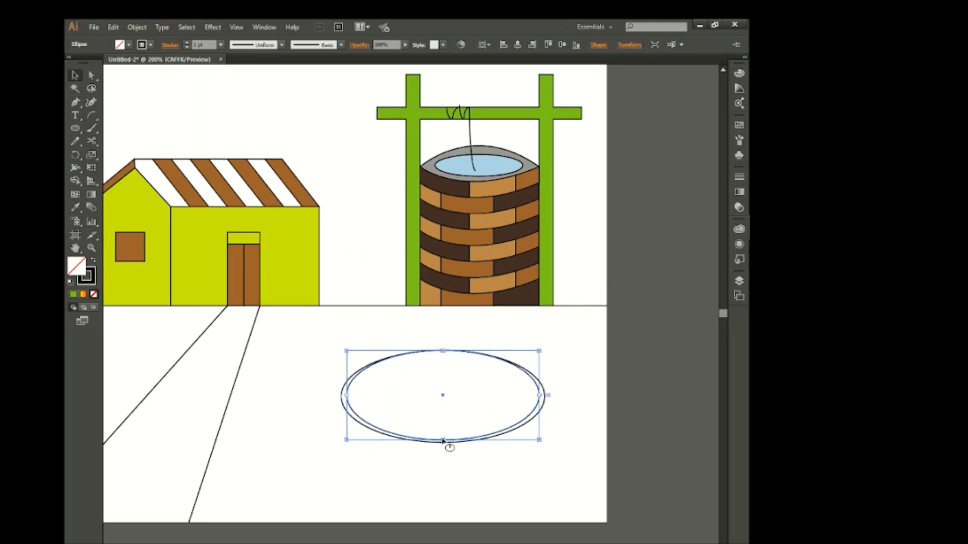
{"action": "left_click", "coordinate": [458, 463]}
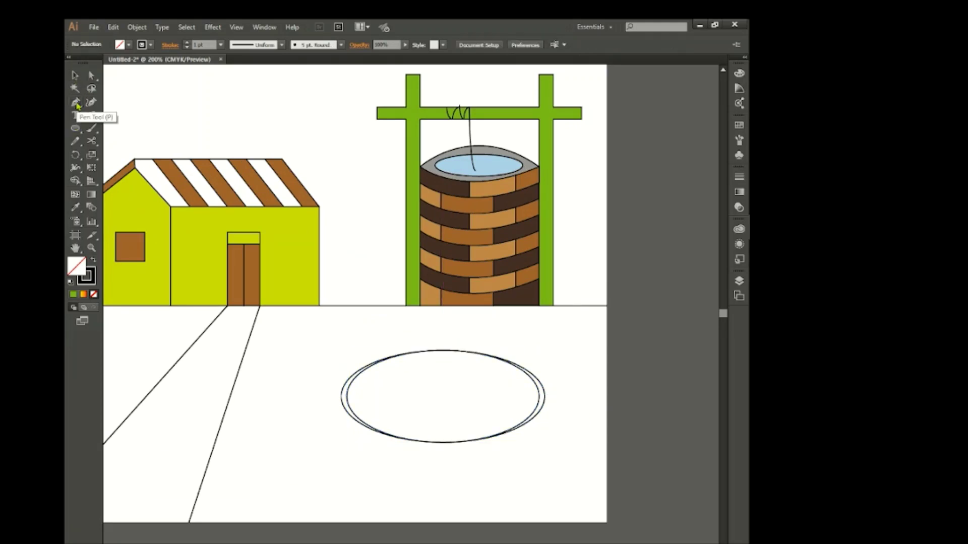
Fill both pond ellipses blue and paint the outer rim grey.
{"action": "left_click_drag", "start_coordinate": [333, 340], "coordinate": [543, 471]}
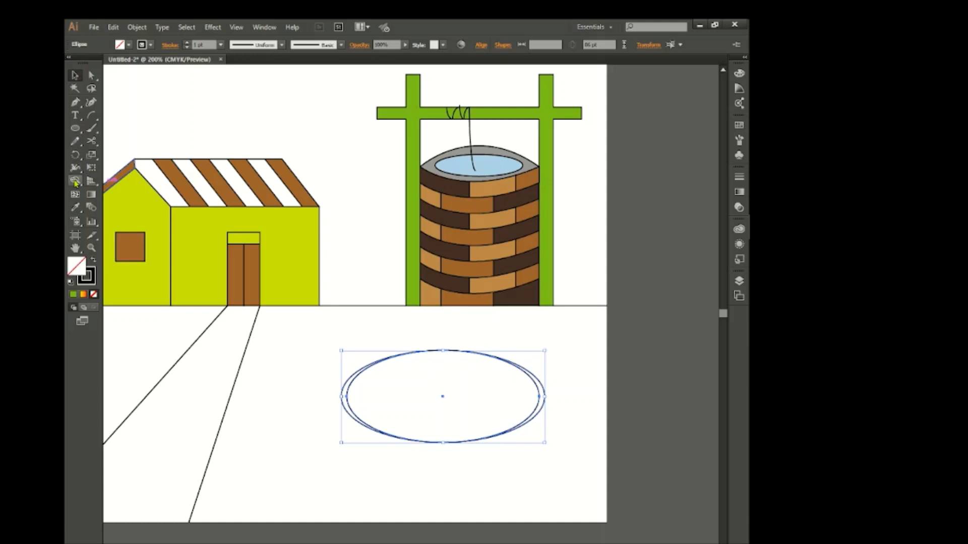
{"action": "left_click", "coordinate": [124, 47]}
{"action": "left_click", "coordinate": [142, 77]}
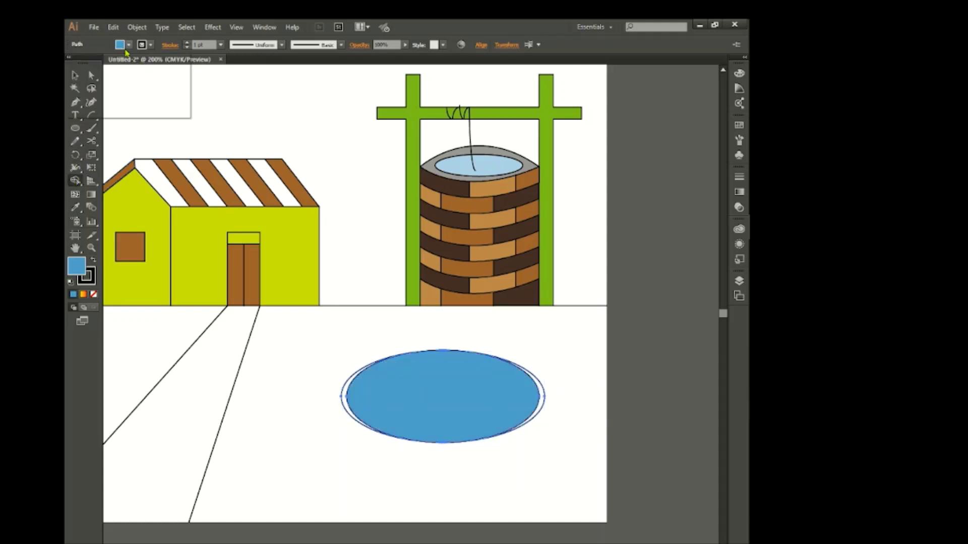
{"action": "left_click", "coordinate": [127, 45]}
{"action": "left_click", "coordinate": [123, 94]}
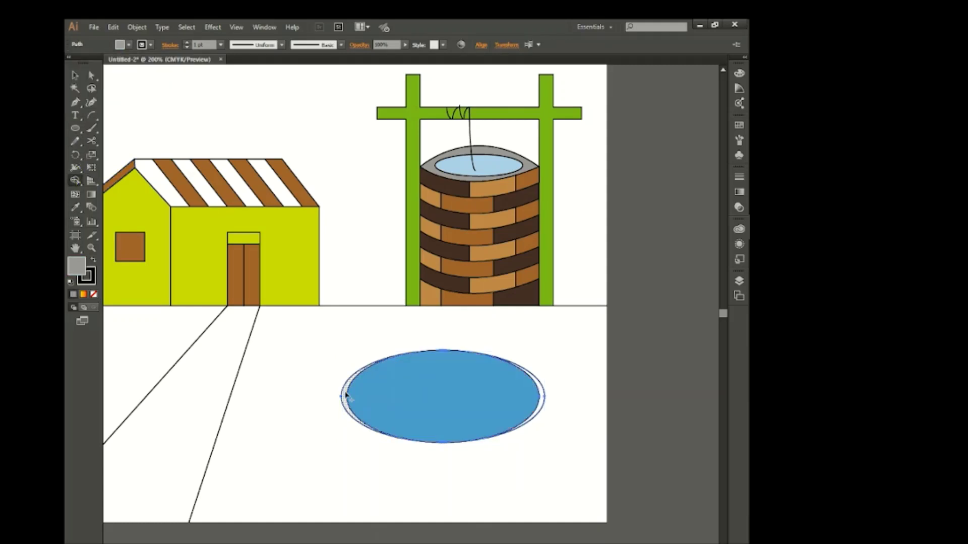
{"action": "left_click_drag", "start_coordinate": [346, 396], "coordinate": [345, 396]}
{"action": "left_click", "coordinate": [141, 96]}
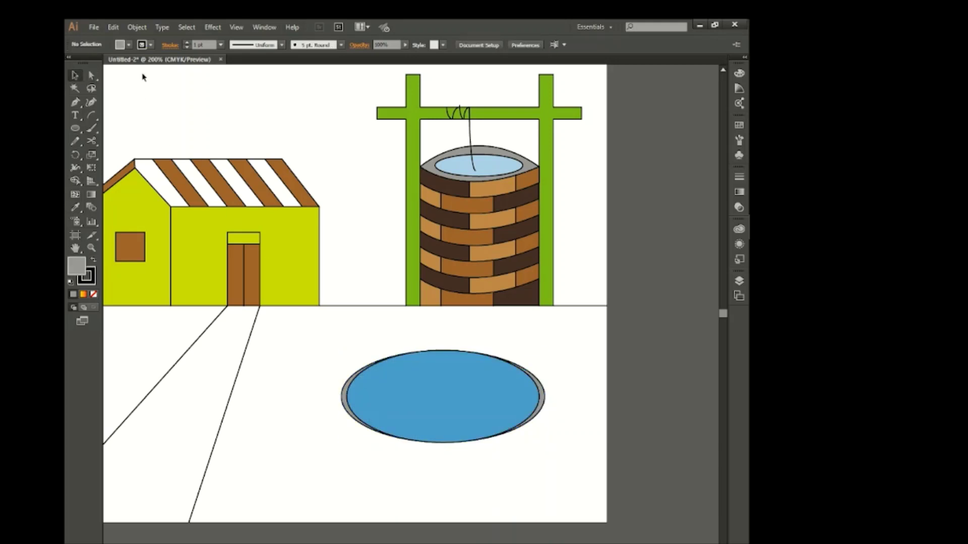
Draw a small spiky plant and place an upright copy on the pond's right edge.
{"action": "left_click", "coordinate": [430, 351]}
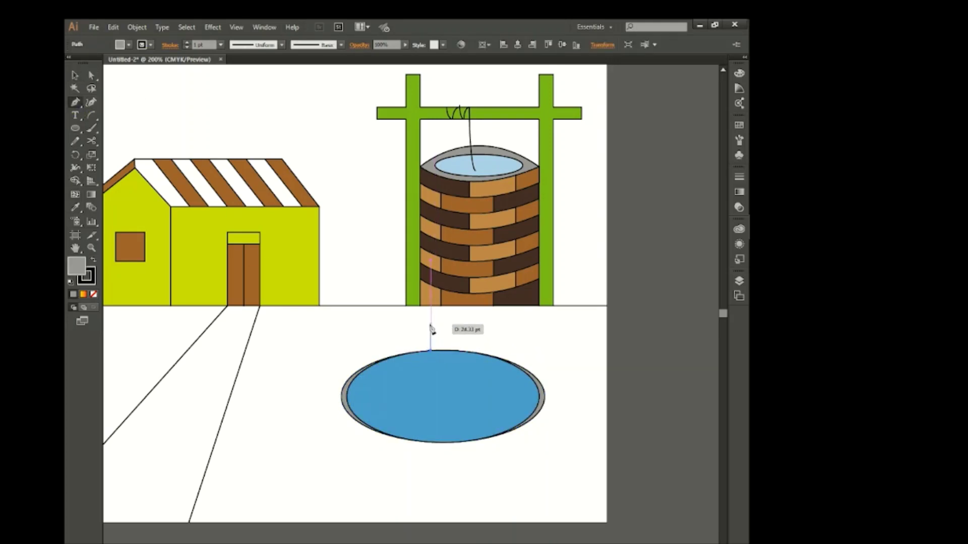
{"action": "left_click", "coordinate": [430, 325]}
{"action": "mouse_move", "coordinate": [431, 336]}
{"action": "left_mouse_down"}
{"action": "mouse_move", "coordinate": [431, 354]}
{"action": "mouse_move", "coordinate": [438, 345]}
{"action": "left_mouse_up"}
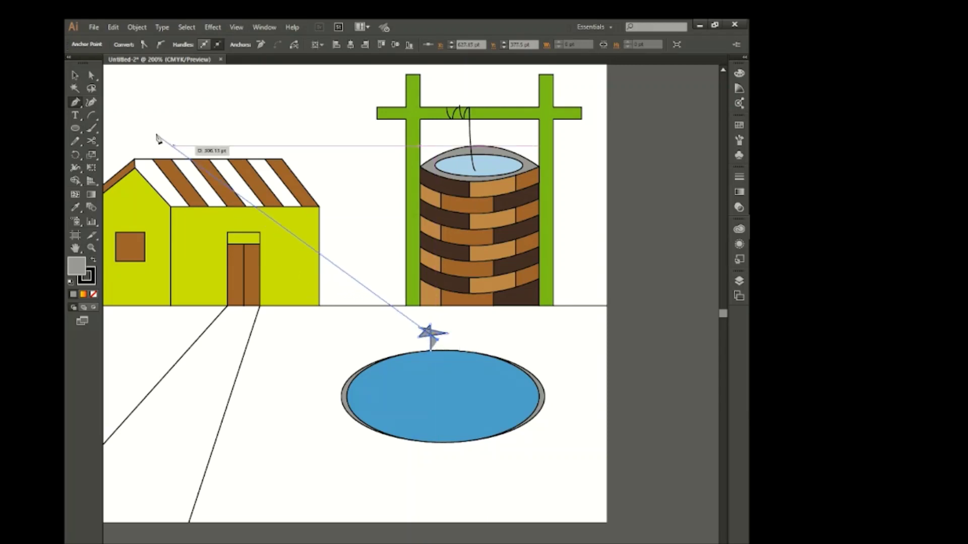
{"action": "left_click", "coordinate": [306, 355], "text": "ctrl"}
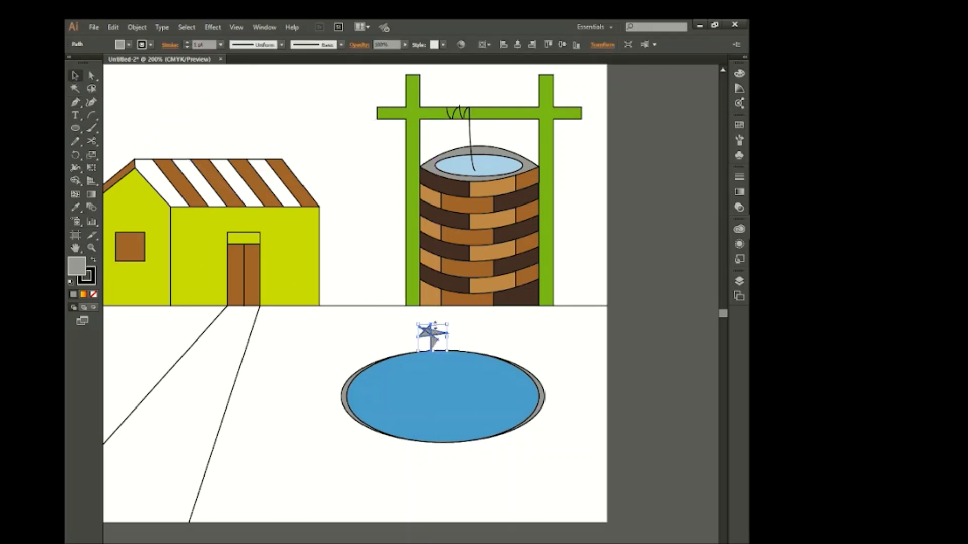
{"action": "mouse_move", "coordinate": [449, 341]}
{"action": "left_mouse_down"}
{"action": "mouse_move", "coordinate": [508, 352]}
{"action": "mouse_move", "coordinate": [607, 433]}
{"action": "left_mouse_up"}
{"action": "left_click", "coordinate": [569, 440]}
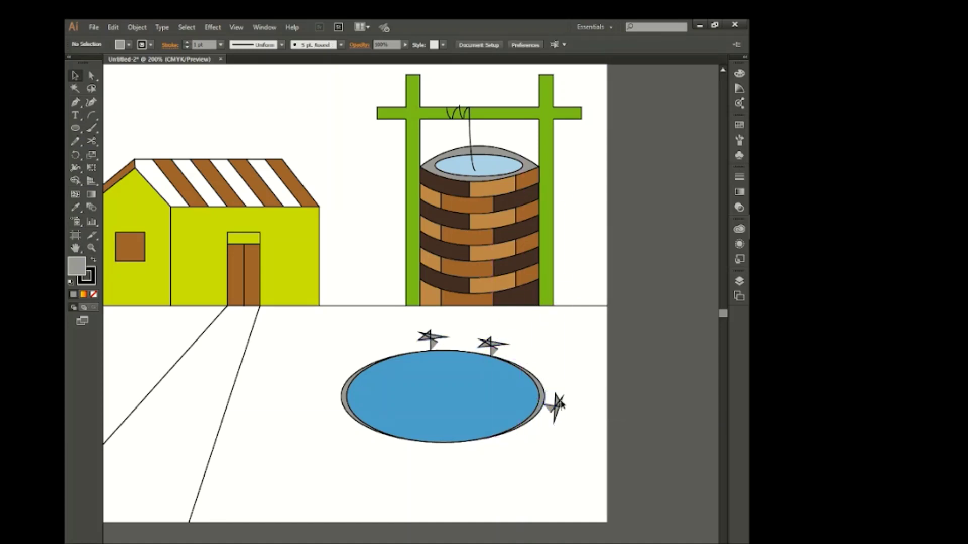
{"action": "left_click_drag", "start_coordinate": [561, 405], "coordinate": [558, 398]}
Fill all three star-shaped plants teal.
{"action": "left_click", "coordinate": [491, 344], "text": "shift"}
{"action": "left_click", "coordinate": [428, 337], "text": "shift"}
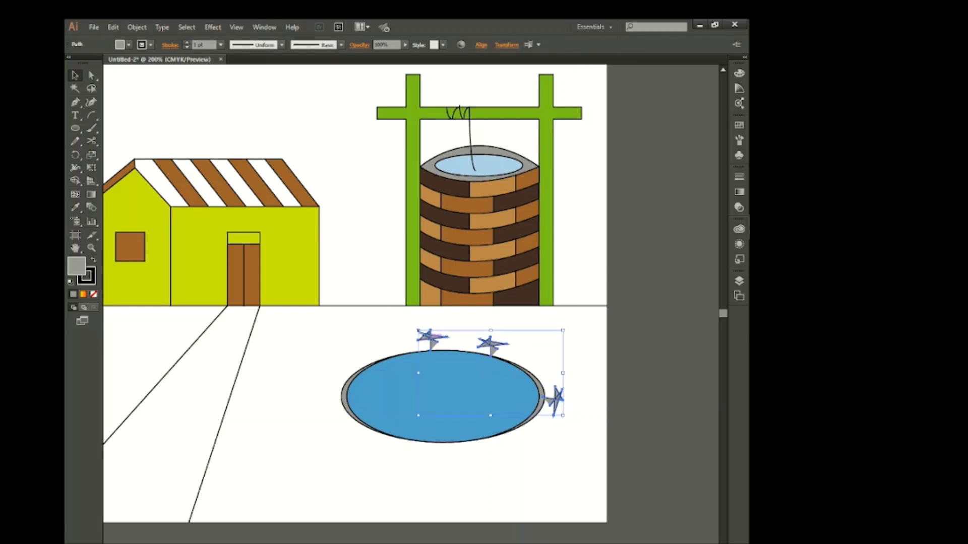
{"action": "left_click", "coordinate": [129, 45]}
{"action": "left_click", "coordinate": [135, 73]}
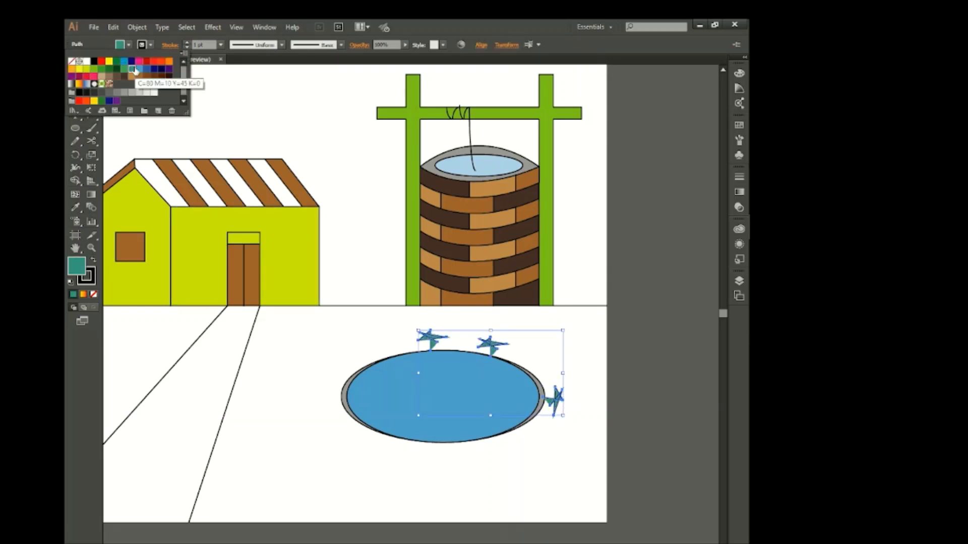
{"action": "left_click", "coordinate": [300, 391]}
{"action": "left_click", "coordinate": [75, 102]}
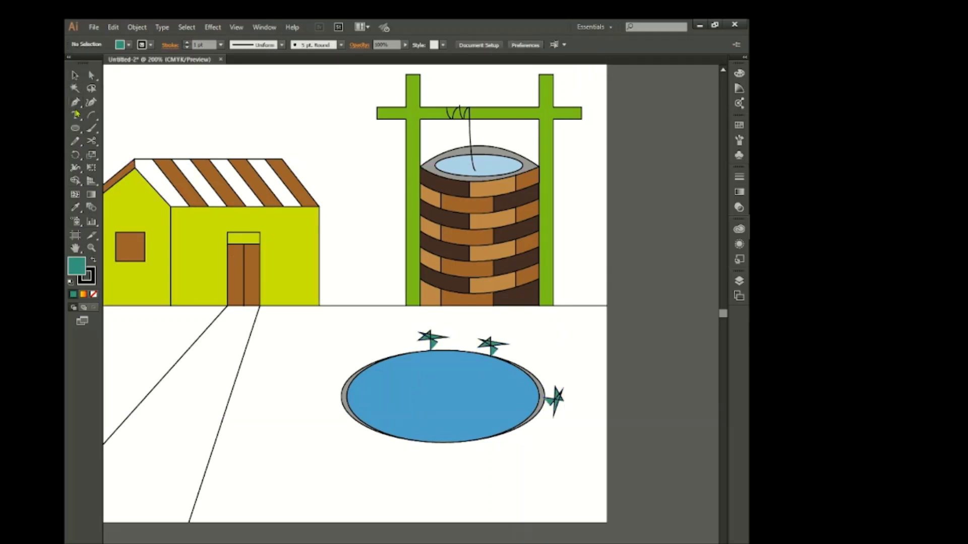
Draw a short highlight line with a tapered width profile and white stroke.
{"action": "left_click", "coordinate": [510, 371]}
{"action": "left_click", "coordinate": [489, 370]}
{"action": "key", "text": "v"}
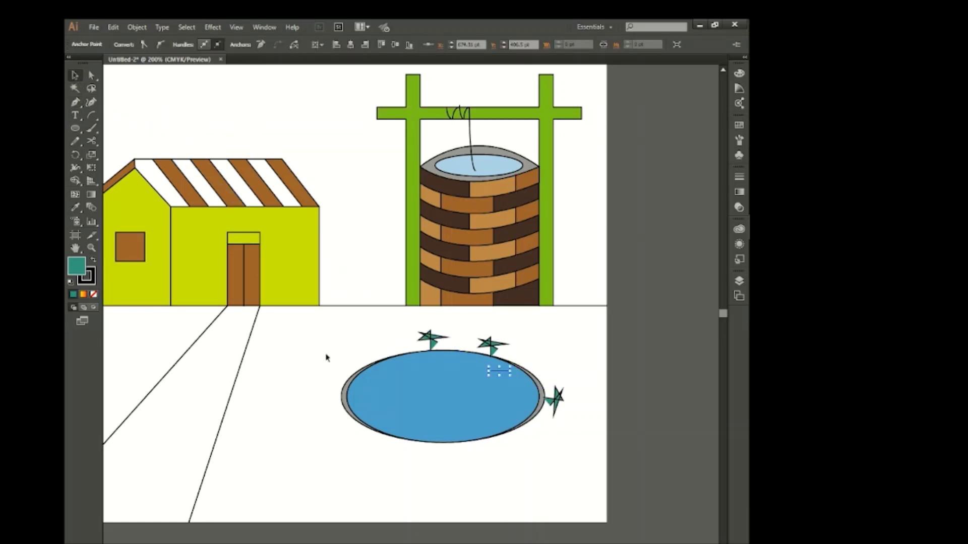
{"action": "left_click", "coordinate": [233, 46]}
{"action": "left_click", "coordinate": [227, 67]}
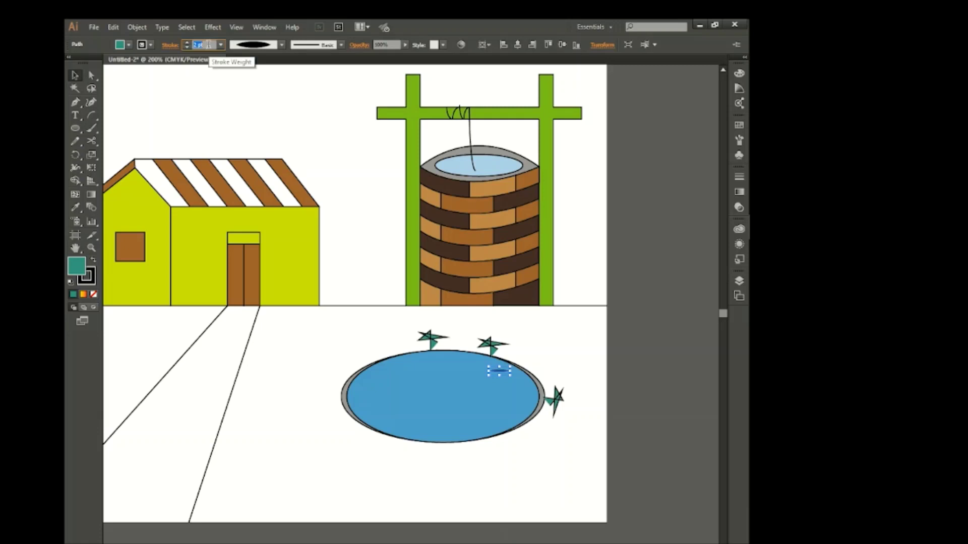
{"action": "left_click", "coordinate": [151, 44]}
{"action": "left_click", "coordinate": [81, 67]}
{"action": "left_click", "coordinate": [285, 407]}
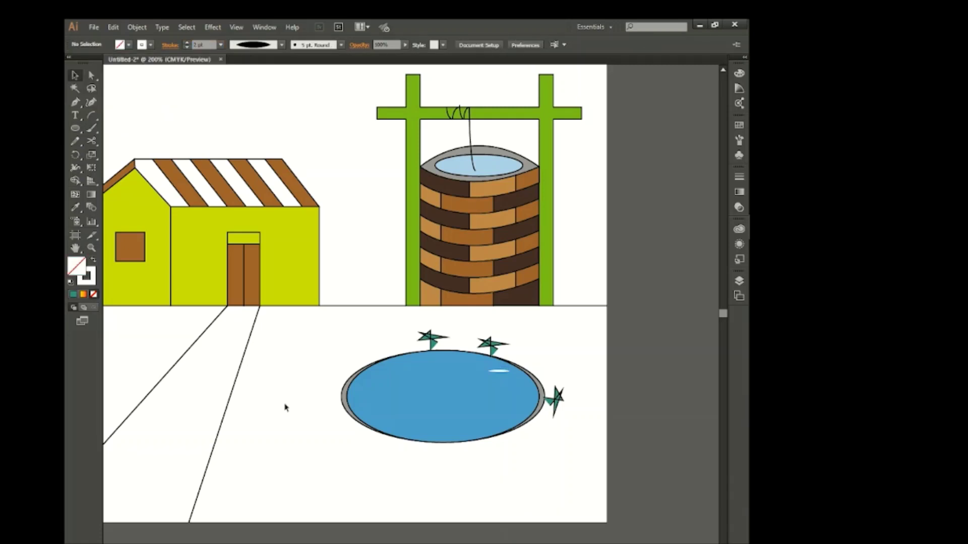
Alt-drag copies of the white highlight to several spots across the pond.
{"action": "scroll", "coordinate": [469, 384], "scroll_direction": "up", "scroll_amount": 2}
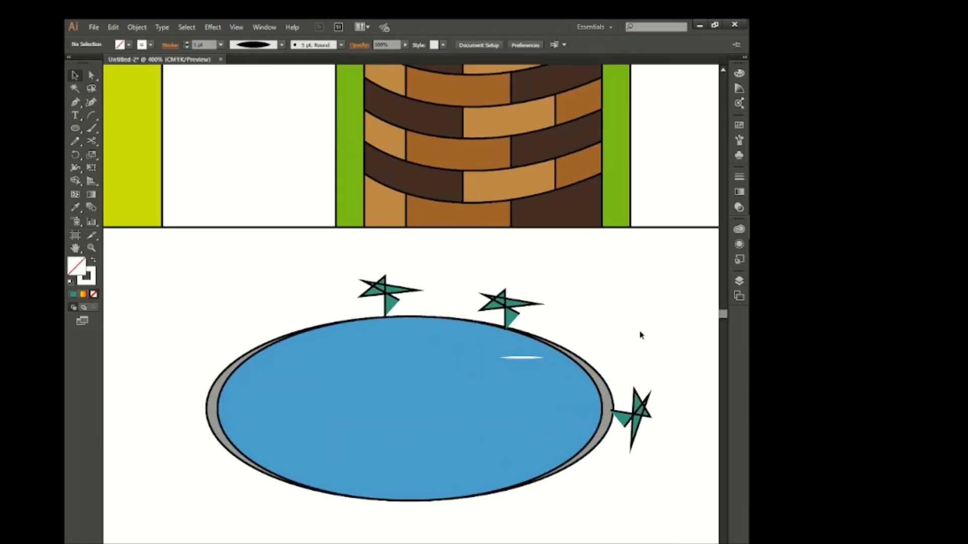
{"action": "left_click_drag", "start_coordinate": [522, 358], "coordinate": [514, 402]}
{"action": "left_click_drag", "start_coordinate": [523, 356], "coordinate": [440, 400]}
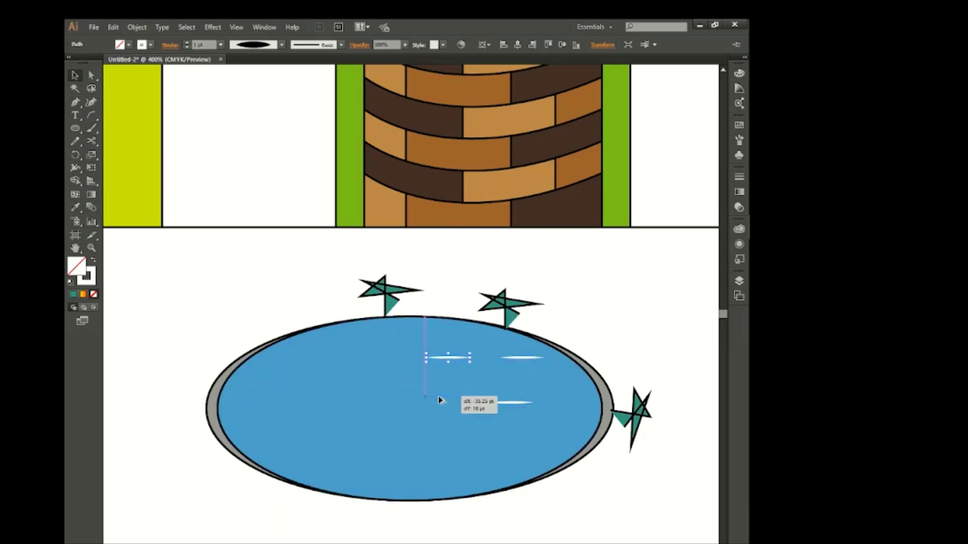
{"action": "mouse_move", "coordinate": [512, 403]}
{"action": "left_mouse_down"}
{"action": "mouse_move", "coordinate": [557, 424]}
{"action": "mouse_move", "coordinate": [482, 452]}
{"action": "left_mouse_up"}
{"action": "mouse_move", "coordinate": [456, 399]}
{"action": "left_mouse_down"}
{"action": "mouse_move", "coordinate": [438, 431]}
{"action": "mouse_move", "coordinate": [367, 348]}
{"action": "mouse_move", "coordinate": [399, 377]}
{"action": "mouse_move", "coordinate": [314, 362]}
{"action": "left_mouse_up"}
{"action": "left_click", "coordinate": [436, 401]}
{"action": "key", "text": "ctrl+shift+a"}
Scatter more highlight copies over the pond's left side and middle.
{"action": "left_click_drag", "start_coordinate": [449, 397], "coordinate": [266, 397]}
{"action": "left_click_drag", "start_coordinate": [422, 434], "coordinate": [346, 422]}
{"action": "key", "text": "ctrl+z"}
{"action": "left_click_drag", "start_coordinate": [443, 404], "coordinate": [301, 437]}
{"action": "left_click_drag", "start_coordinate": [443, 433], "coordinate": [374, 423]}
{"action": "left_click_drag", "start_coordinate": [418, 446], "coordinate": [419, 446]}
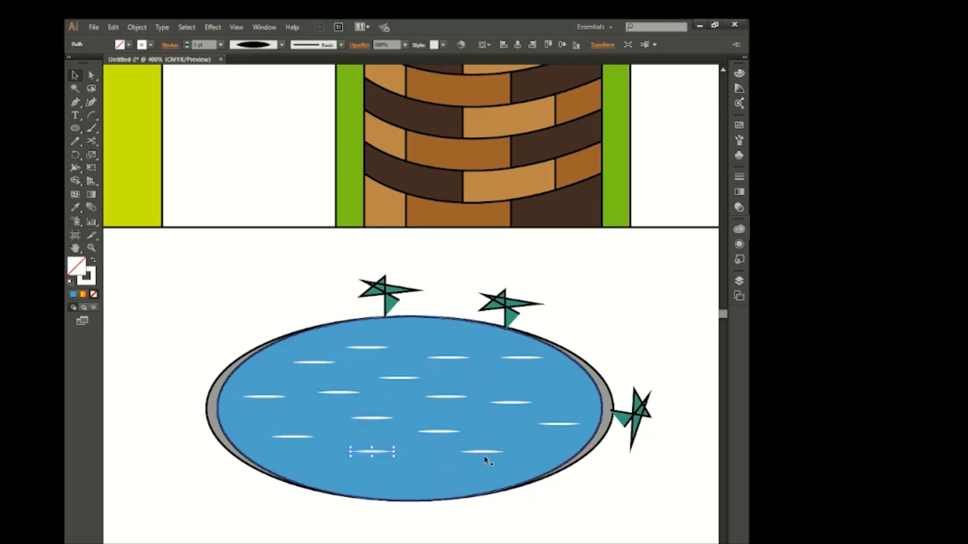
{"action": "left_click_drag", "start_coordinate": [484, 453], "coordinate": [373, 453]}
{"action": "left_click_drag", "start_coordinate": [430, 438], "coordinate": [362, 475]}
{"action": "mouse_move", "coordinate": [510, 401]}
{"action": "left_mouse_down"}
{"action": "mouse_move", "coordinate": [558, 398]}
{"action": "mouse_move", "coordinate": [555, 391]}
{"action": "left_mouse_up"}
{"action": "key", "text": "ctrl+0"}
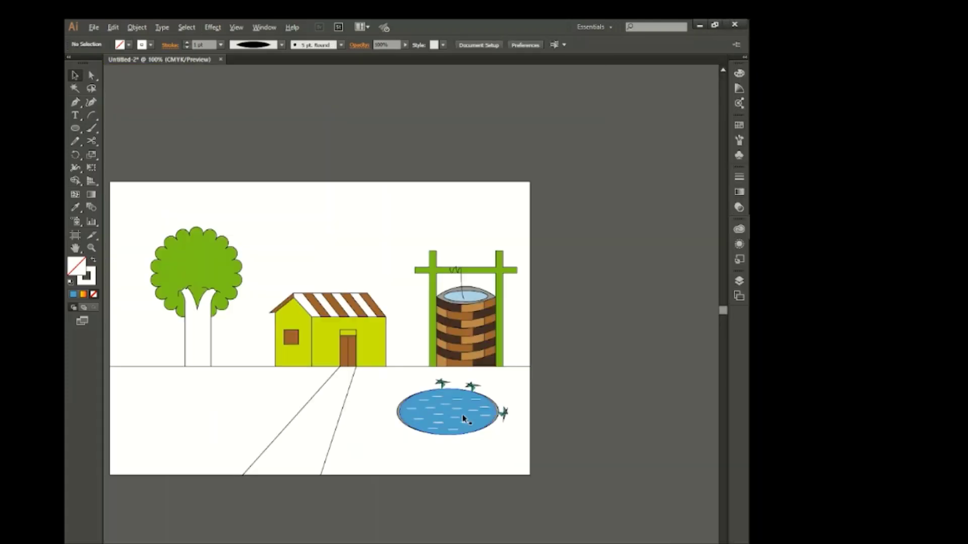
{"action": "key", "text": "ctrl+equal"}
Draw a sun circle in the sky filled with an orange-yellow gradient.
{"action": "key", "text": "l"}
{"action": "left_click_drag", "start_coordinate": [317, 186], "coordinate": [362, 235]}
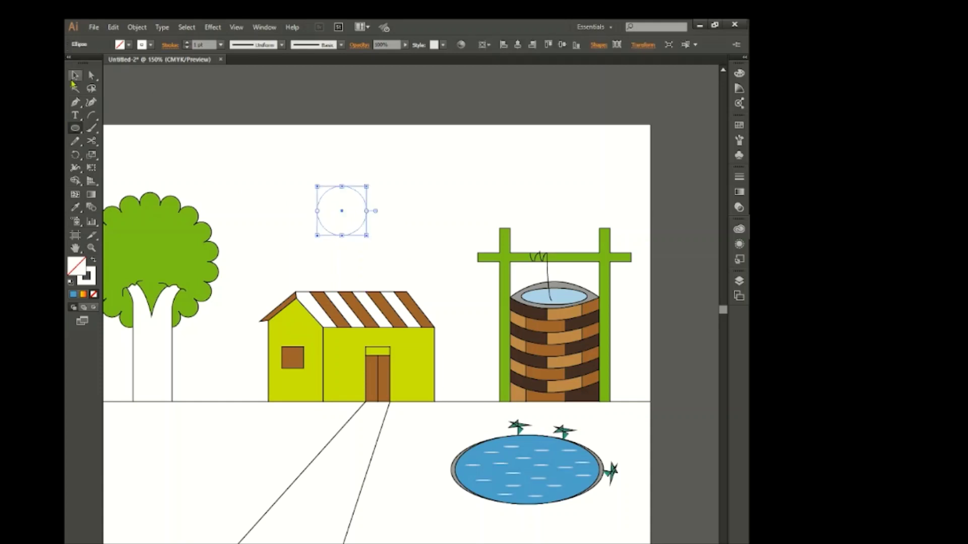
{"action": "left_click", "coordinate": [120, 44]}
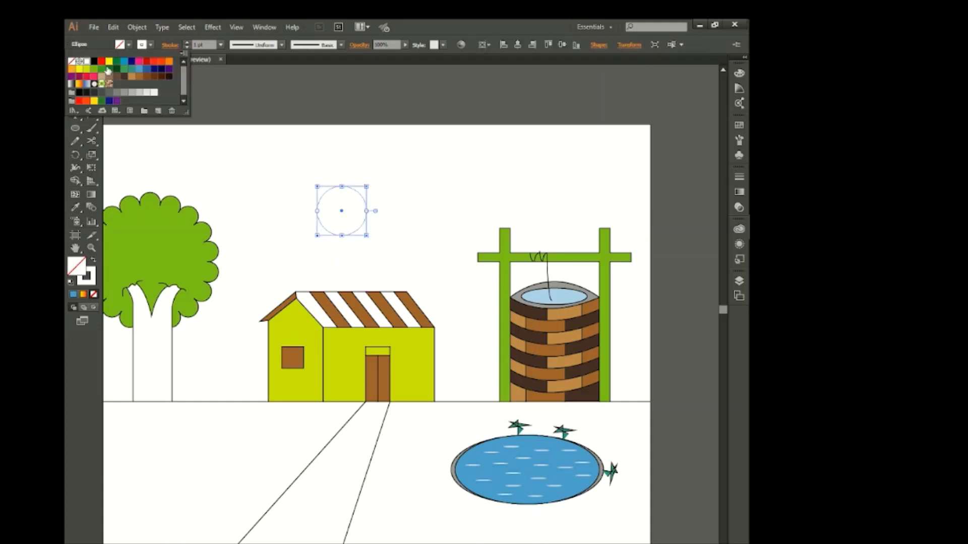
{"action": "left_click", "coordinate": [78, 84]}
{"action": "left_click", "coordinate": [102, 126]}
Draw a short vertical orange ray above the sun with a tapered width profile.
{"action": "left_click", "coordinate": [120, 45]}
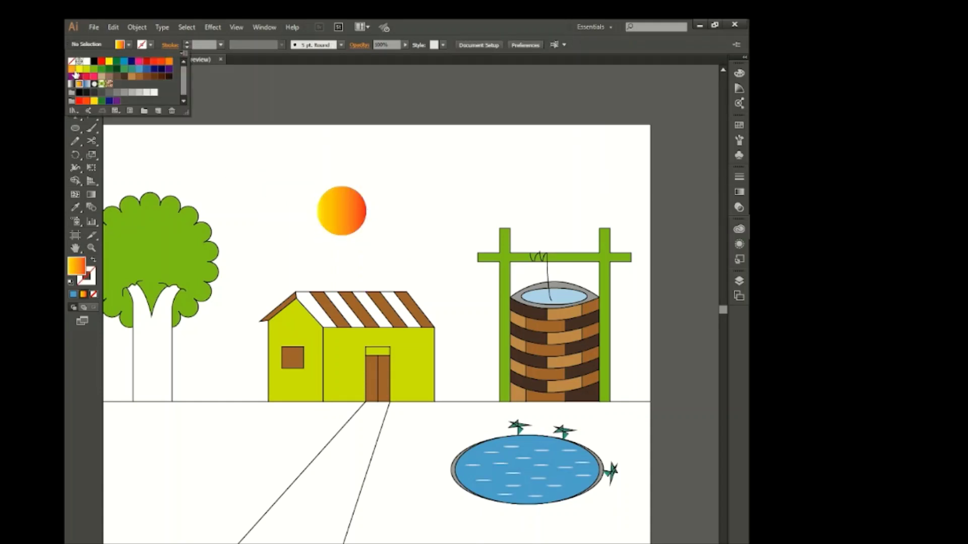
{"action": "left_click", "coordinate": [71, 61]}
{"action": "left_click", "coordinate": [72, 69]}
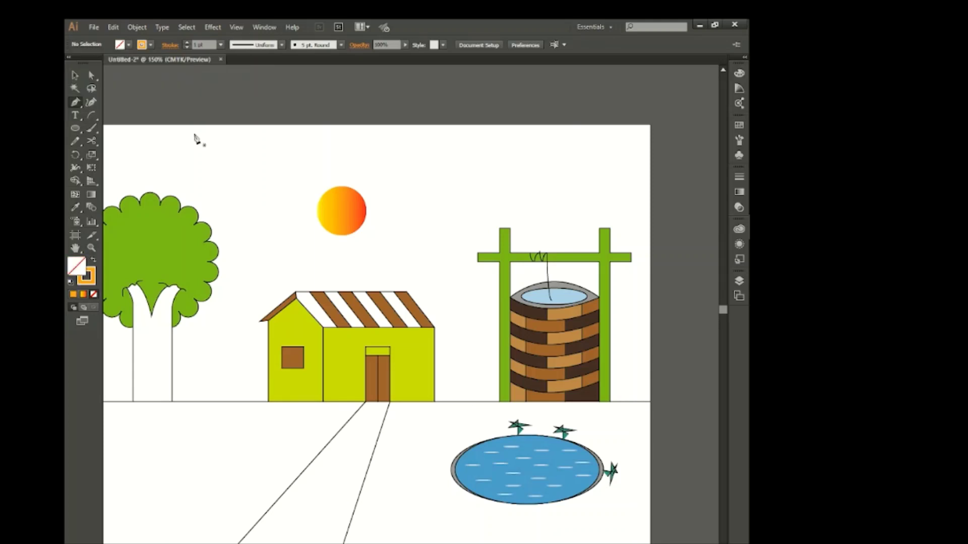
{"action": "left_click", "coordinate": [341, 187]}
{"action": "left_click", "coordinate": [341, 154]}
{"action": "key", "text": "v"}
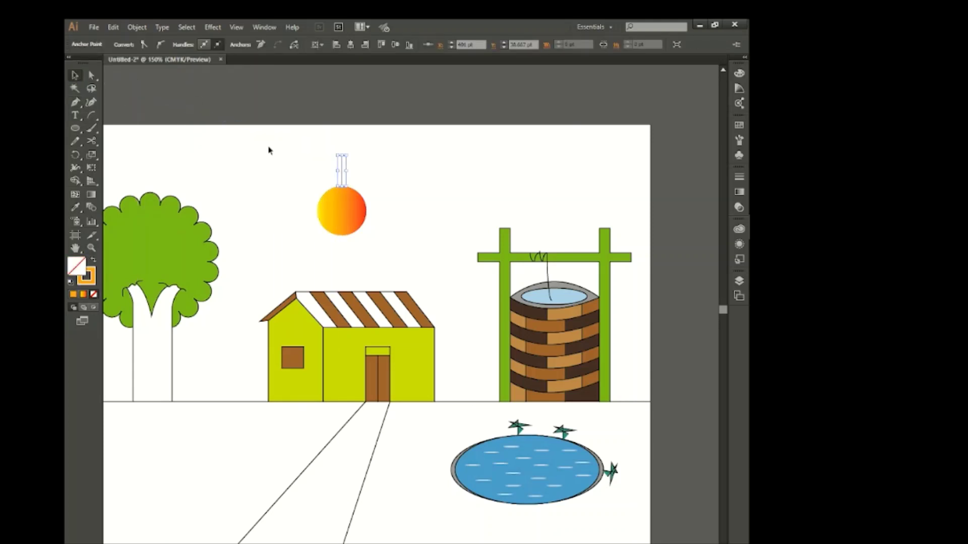
{"action": "left_click", "coordinate": [244, 45]}
{"action": "left_click", "coordinate": [252, 136]}
{"action": "left_click_drag", "start_coordinate": [297, 147], "coordinate": [352, 163]}
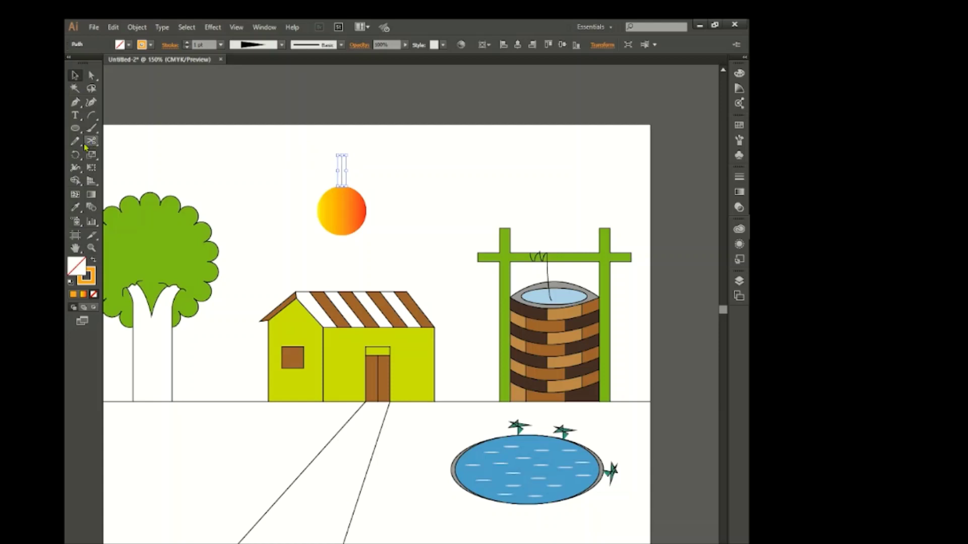
Rotate repeated ray copies around the sun's centre, then move the sun right.
{"action": "left_click", "coordinate": [78, 155]}
{"action": "left_click", "coordinate": [343, 212], "text": "alt"}
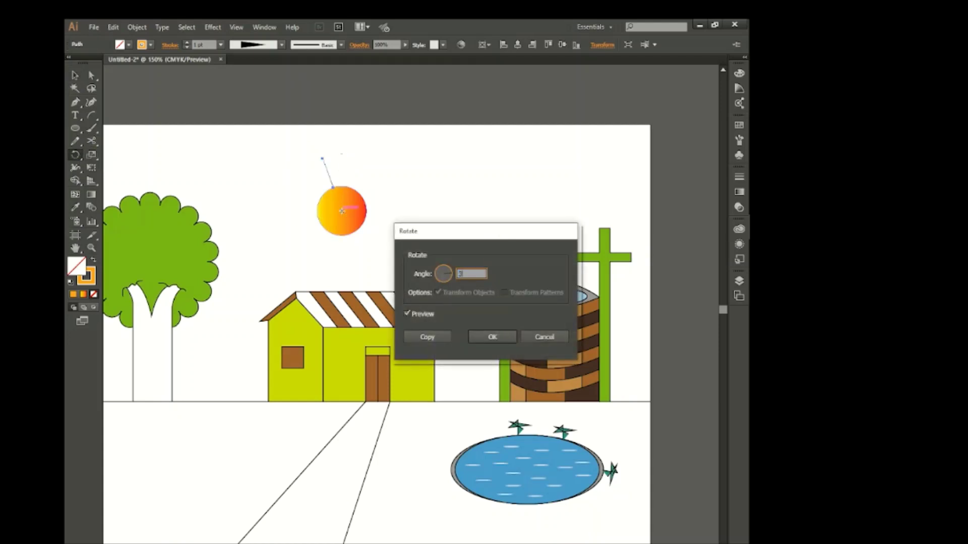
{"action": "left_click", "coordinate": [440, 343]}
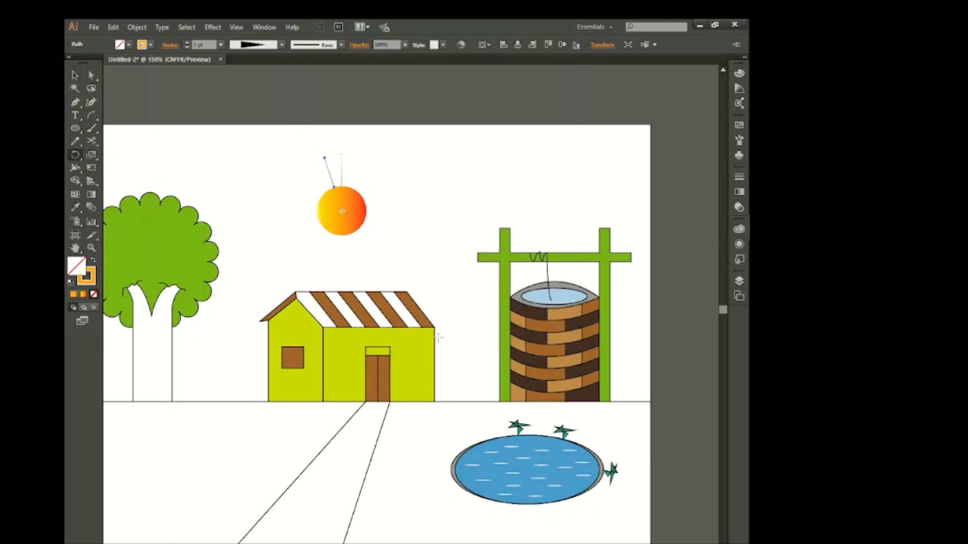
{"action": "key", "text": "ctrl+d"}
{"action": "key", "text": "ctrl+d"}
{"action": "key", "text": "ctrl+d"}
{"action": "key", "text": "ctrl+d"}
{"action": "key", "text": "ctrl+d"}
{"action": "key", "text": "ctrl+d"}
{"action": "key", "text": "ctrl+d"}
{"action": "key", "text": "ctrl+d"}
{"action": "key", "text": "ctrl+d"}
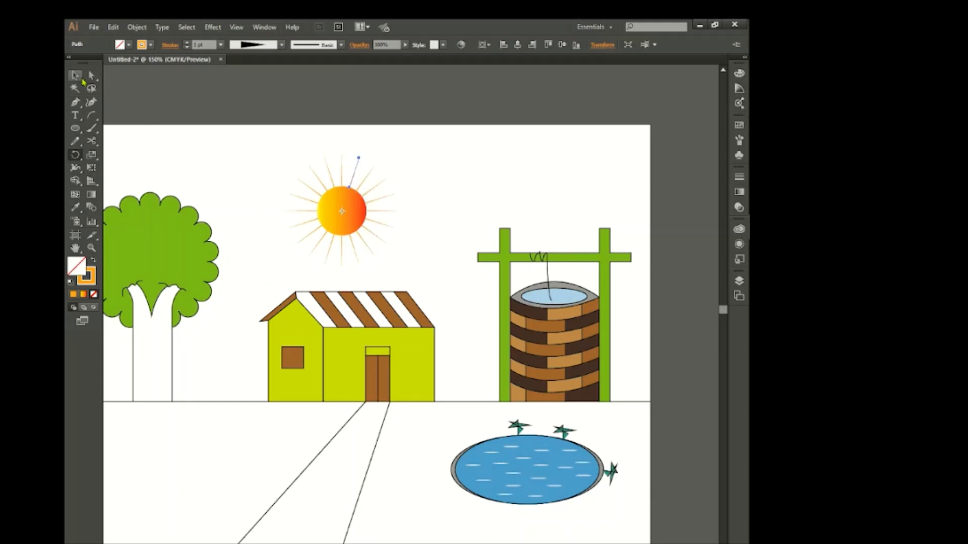
{"action": "left_click", "coordinate": [76, 77]}
{"action": "mouse_move", "coordinate": [255, 149]}
{"action": "left_mouse_down"}
{"action": "mouse_move", "coordinate": [410, 238]}
{"action": "mouse_move", "coordinate": [454, 238]}
{"action": "left_mouse_up"}
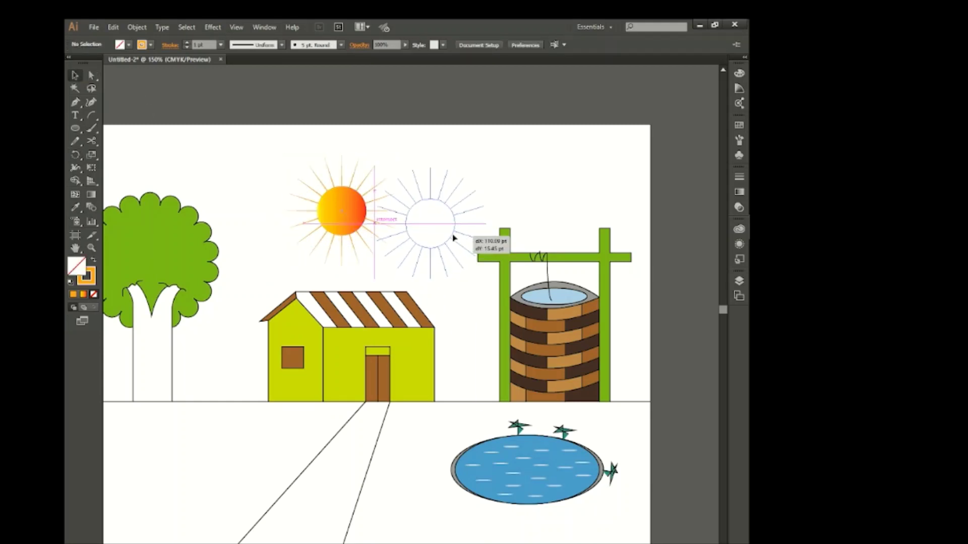
{"action": "left_click", "coordinate": [469, 300]}
{"action": "key", "text": "ctrl+minus"}
{"action": "key", "text": "ctrl+minus"}
Draw wavy pencil lines along the horizon, left of the tree and right of the well.
{"action": "key", "text": "ctrl+plus"}
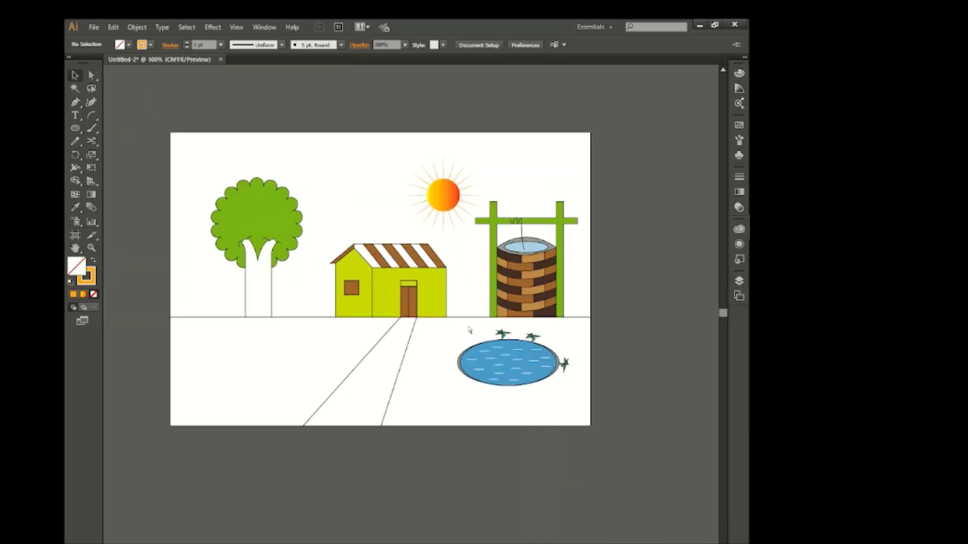
{"action": "scroll", "coordinate": [469, 329], "scroll_direction": "down", "scroll_amount": 1}
{"action": "scroll", "coordinate": [470, 323], "scroll_direction": "up", "scroll_amount": 1}
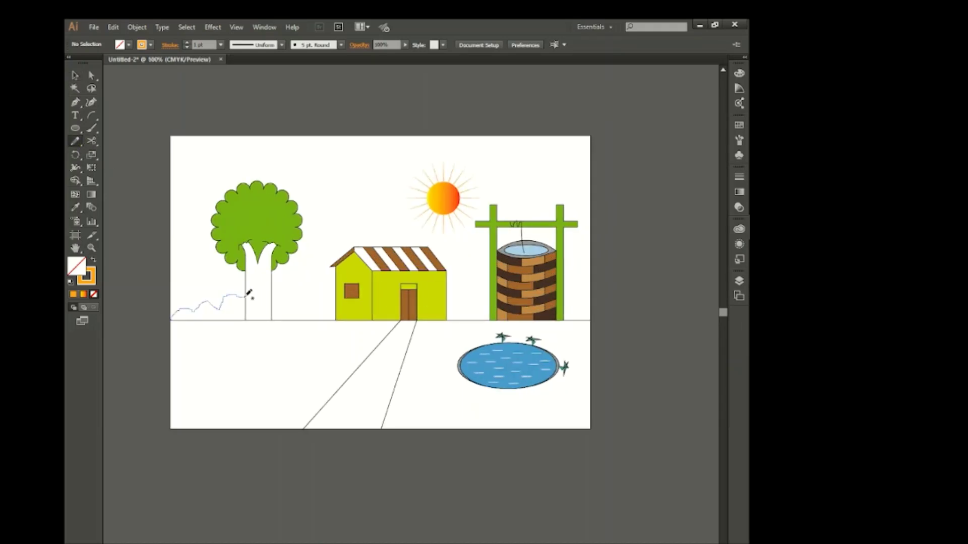
{"action": "left_click_drag", "start_coordinate": [247, 295], "coordinate": [246, 297]}
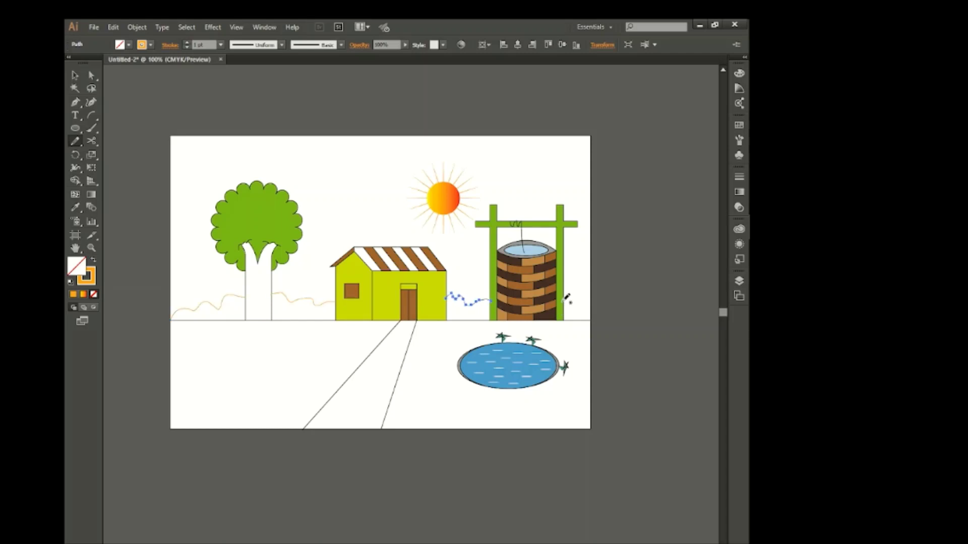
{"action": "left_click_drag", "start_coordinate": [598, 320], "coordinate": [596, 321]}
Select all the wavy horizon lines and give them a black stroke.
{"action": "key", "text": "v"}
{"action": "left_click", "coordinate": [469, 301], "text": "shift"}
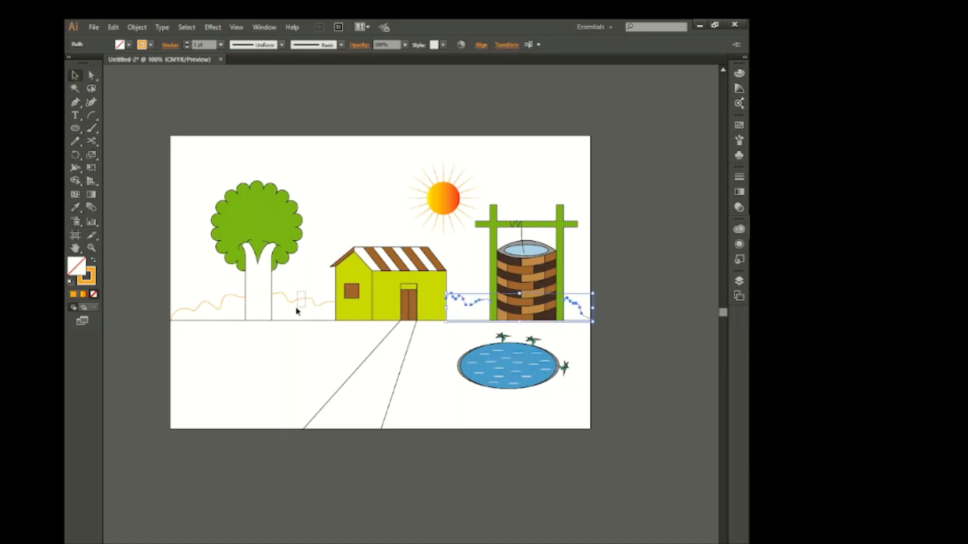
{"action": "left_click", "coordinate": [303, 301], "text": "shift"}
{"action": "left_click", "coordinate": [206, 302], "text": "shift"}
{"action": "left_click", "coordinate": [145, 45]}
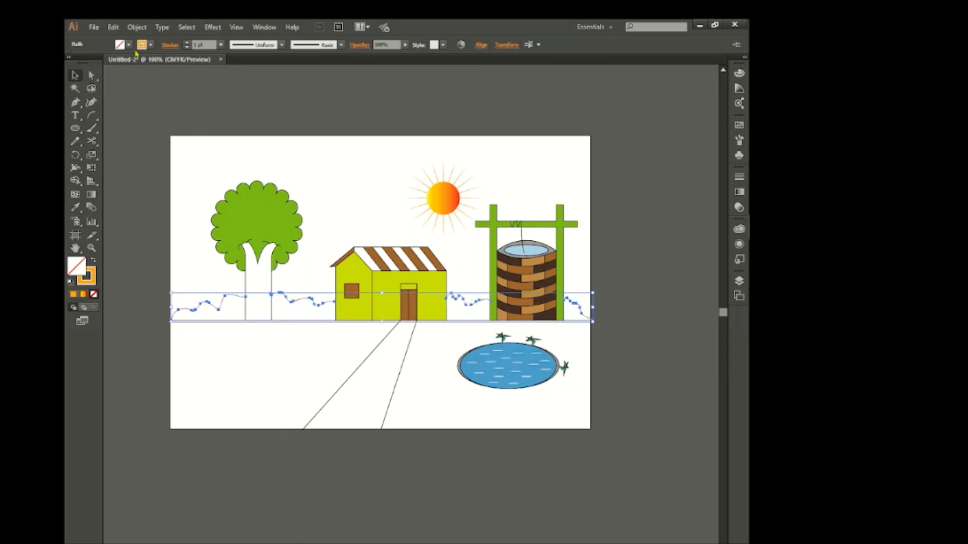
{"action": "left_click", "coordinate": [145, 45]}
{"action": "left_click", "coordinate": [96, 68]}
{"action": "left_click", "coordinate": [355, 200]}
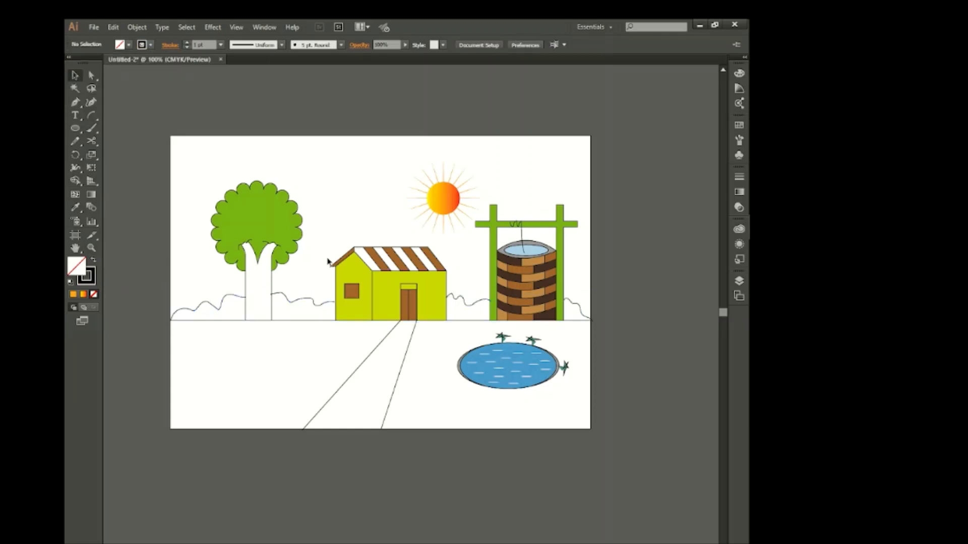